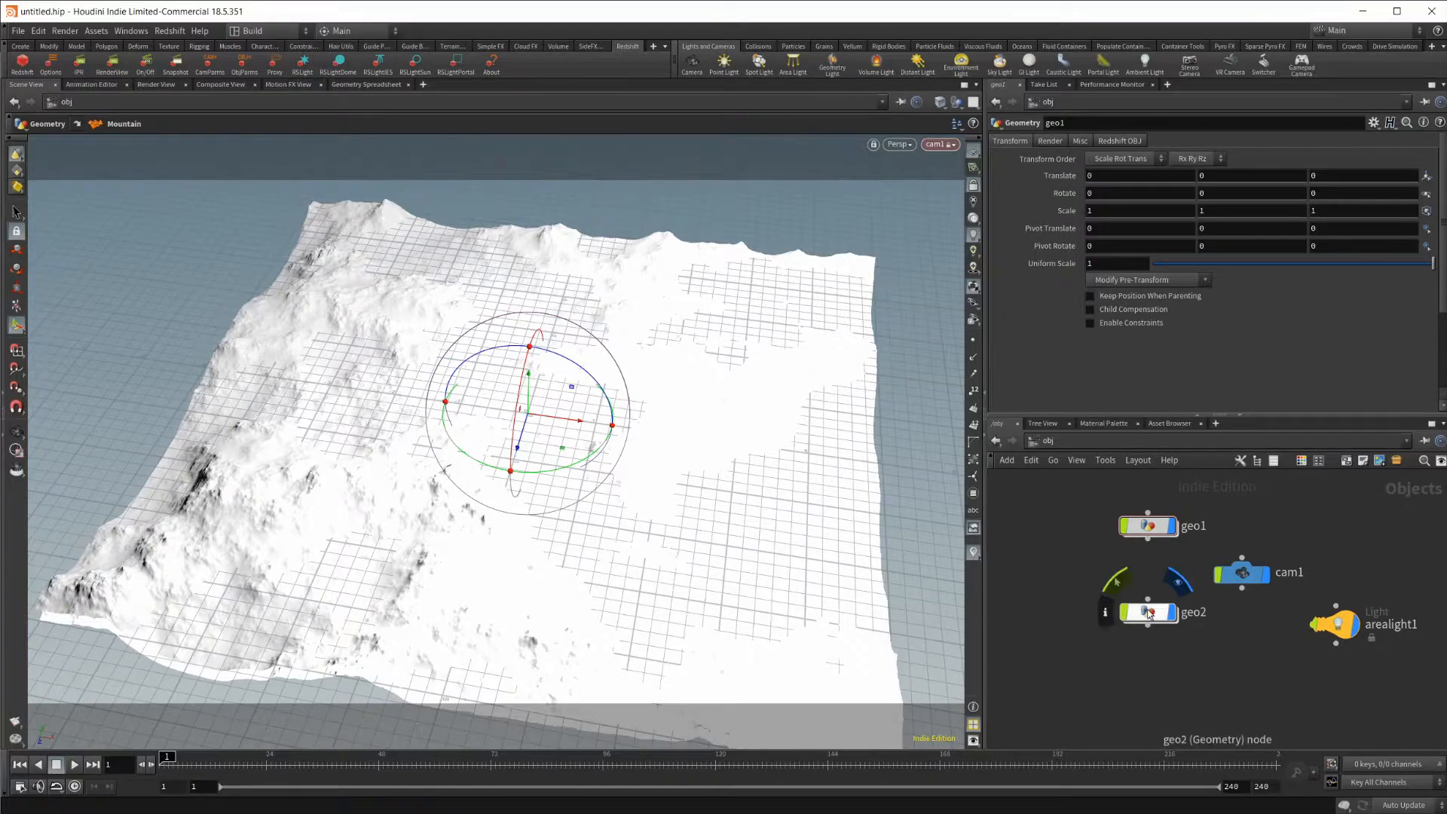
# Inside the geo1 object, add a Point VOP node below mountain1.
pyautogui.doubleClick(1149, 526)
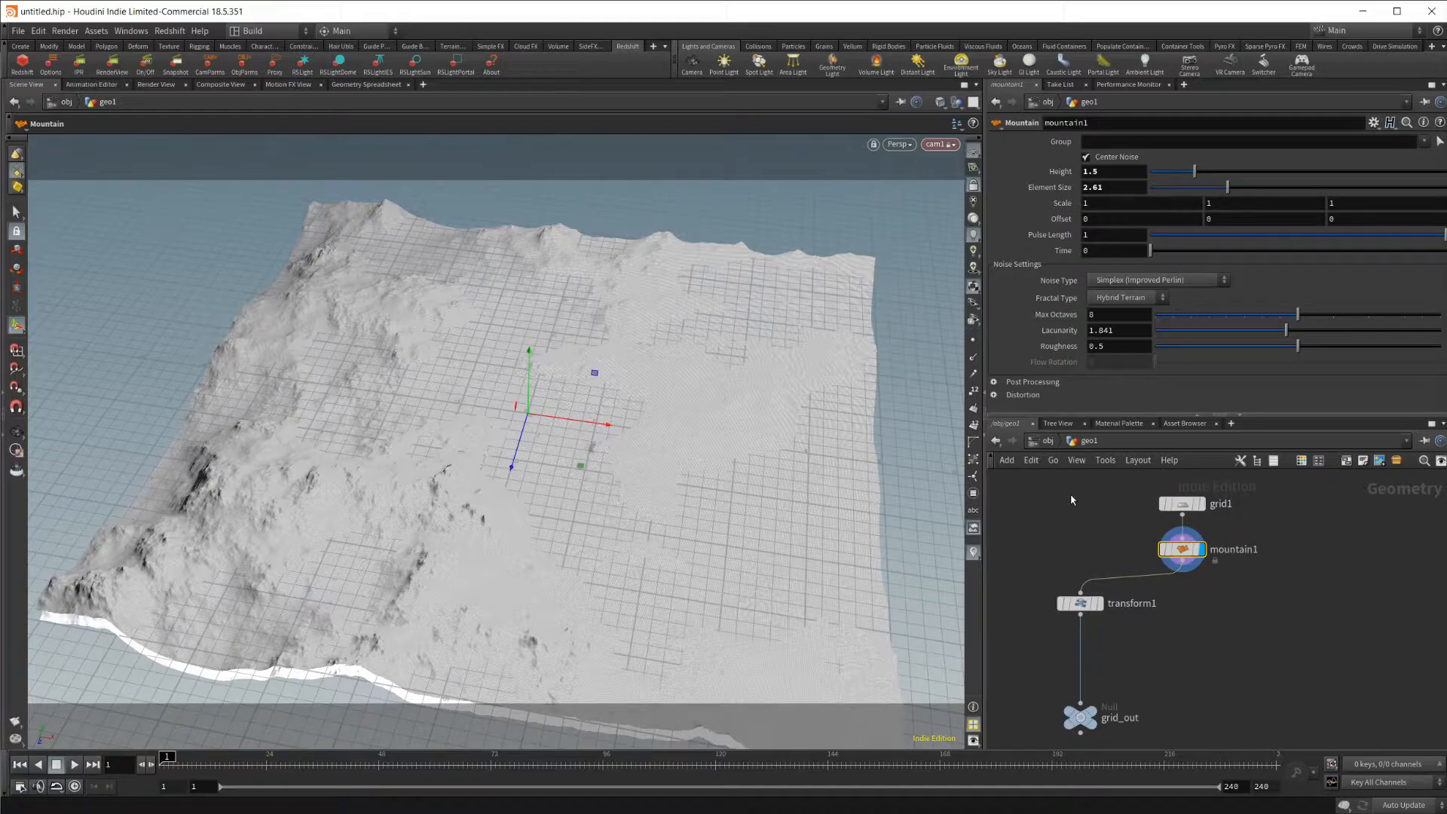
pyautogui.click(1080, 603)
pyautogui.click(1046, 720)
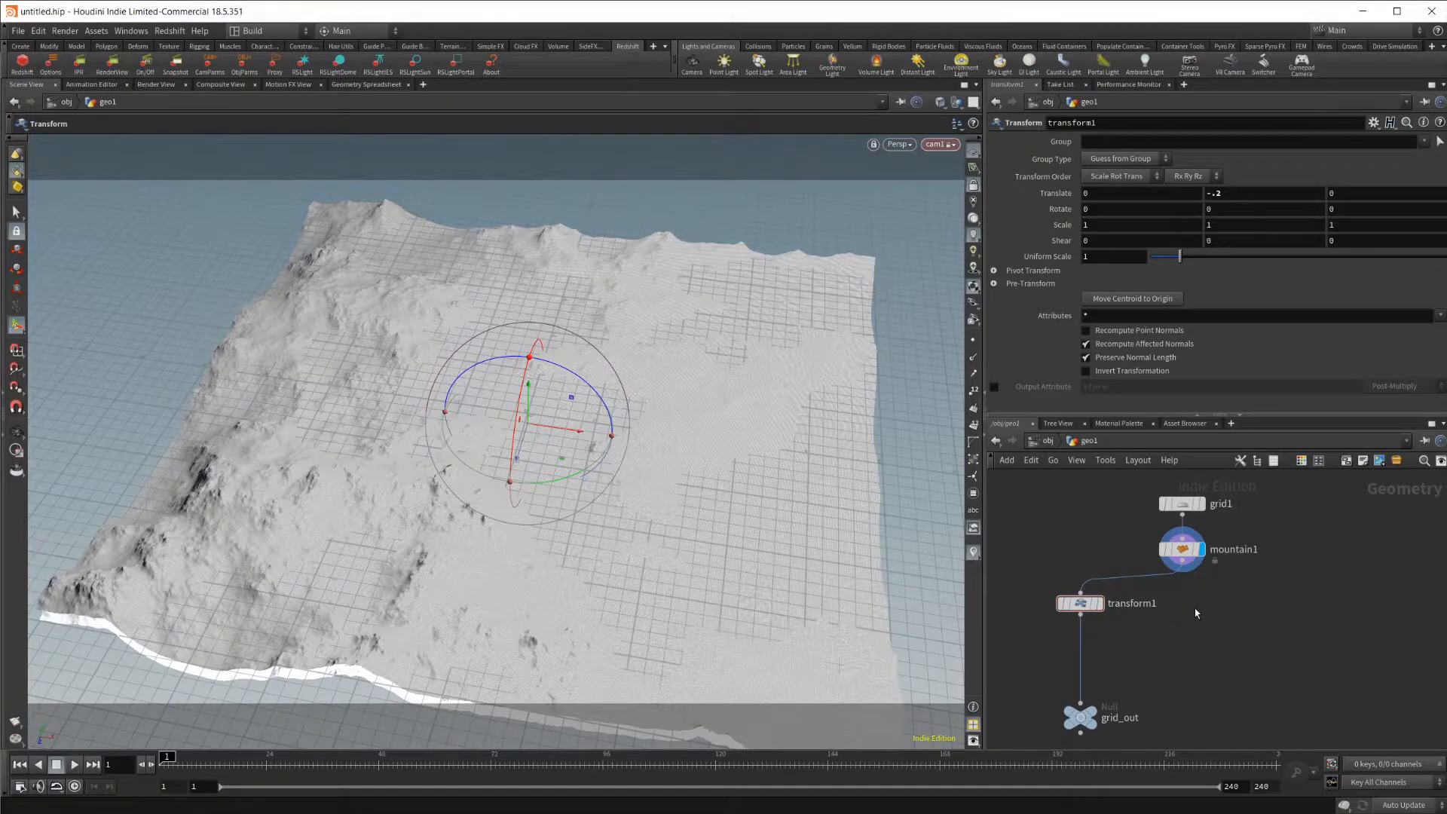
pyautogui.press('Tab')
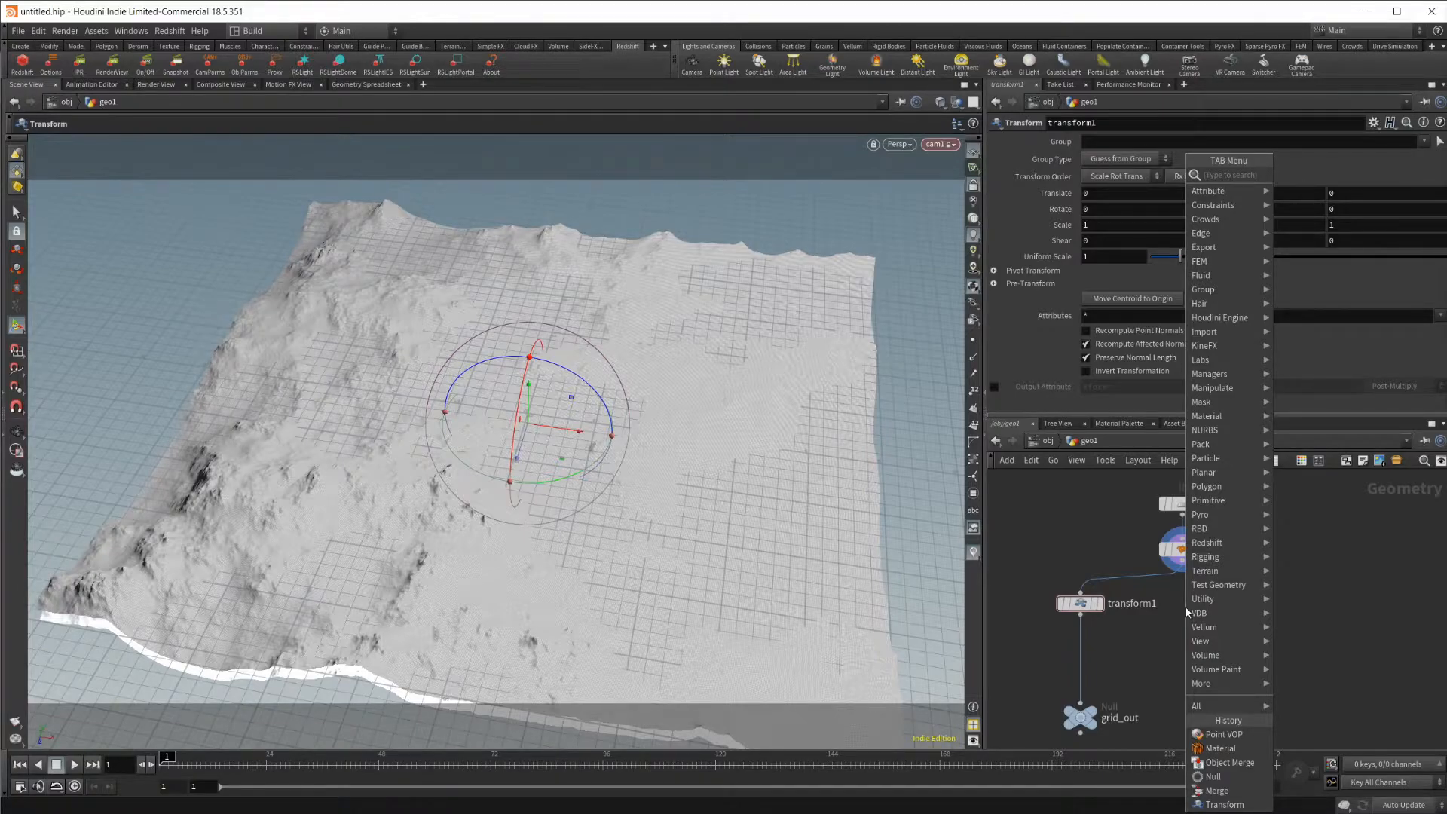
pyautogui.write('p')
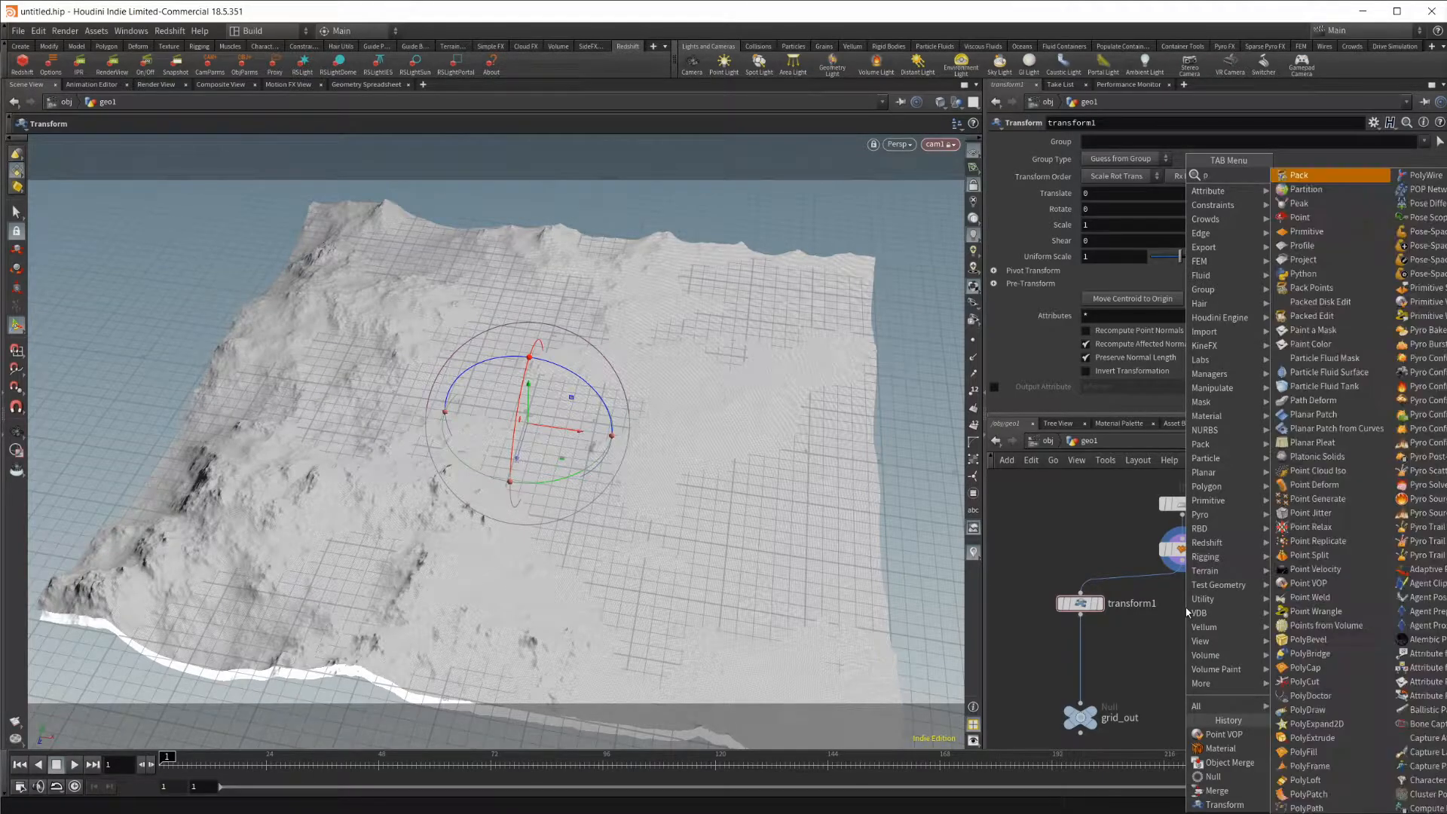
pyautogui.write('oint vop')
pyautogui.press('Return')
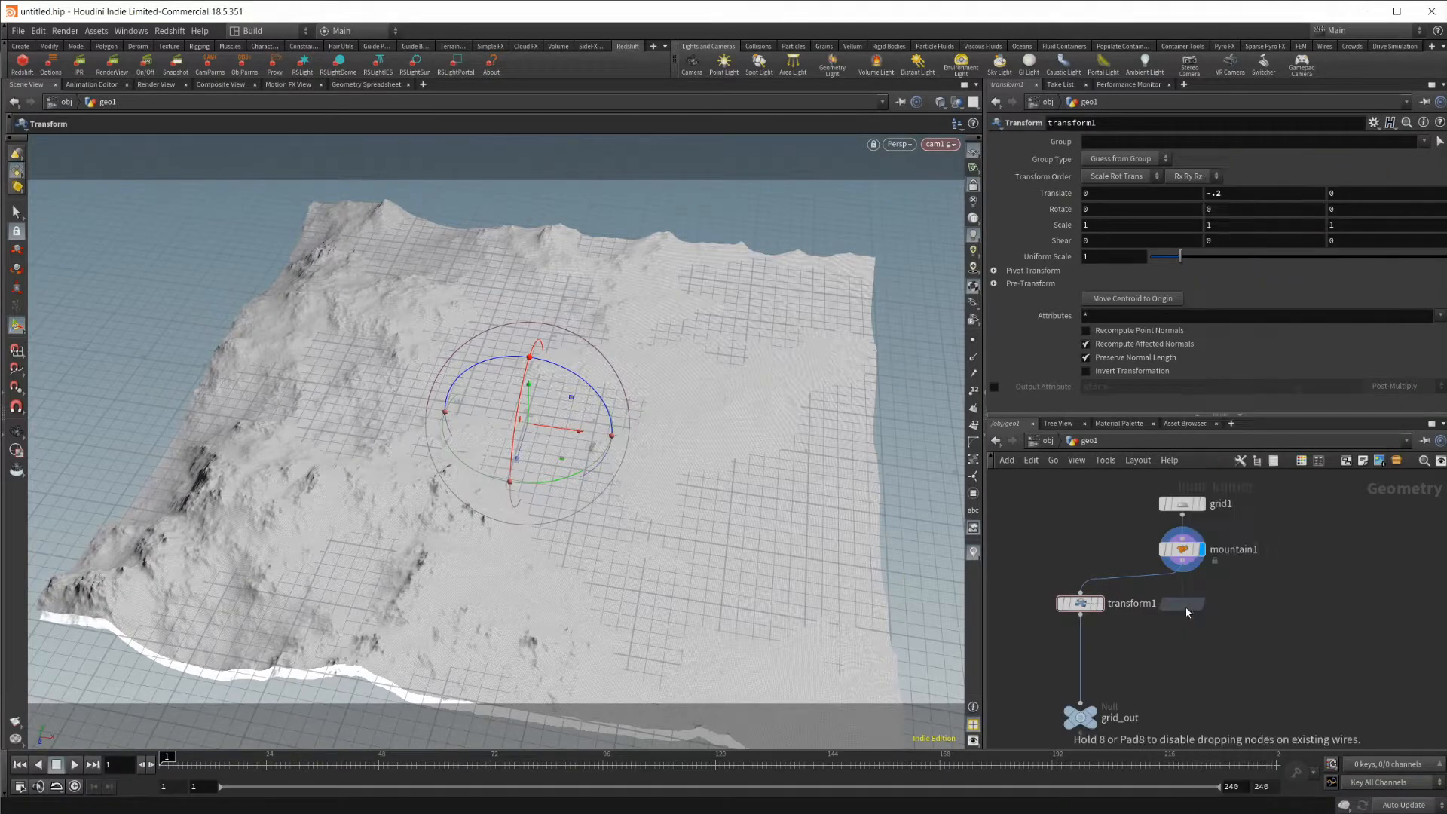
pyautogui.click(1186, 607)
# Connect mountain1's output to the first input of pointvop1 and make pointvop1 the displayed node.
pyautogui.scroll(3, 1266, 540)
pyautogui.click(1182, 571)
pyautogui.click(1125, 615)
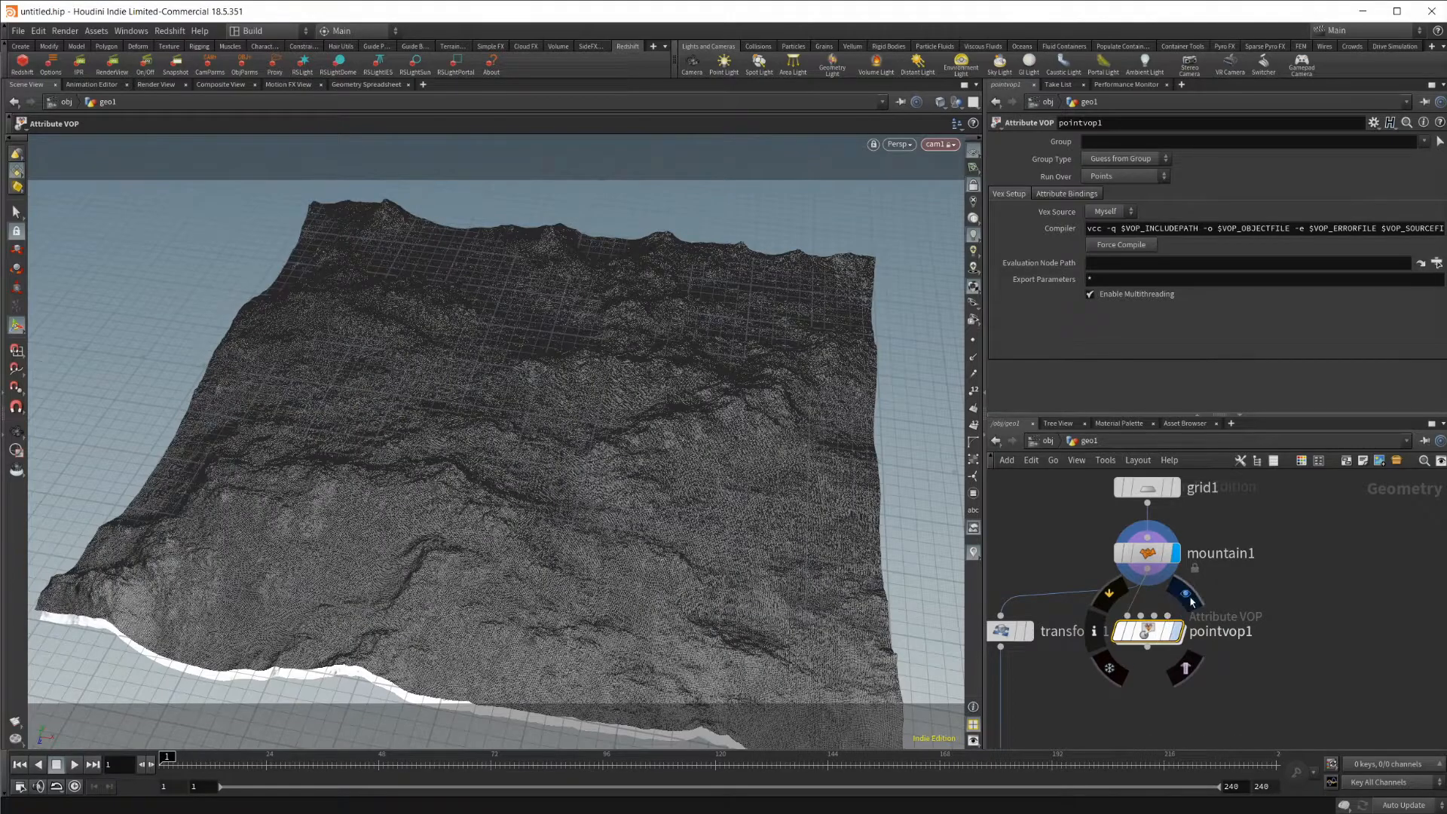
pyautogui.click(1177, 631)
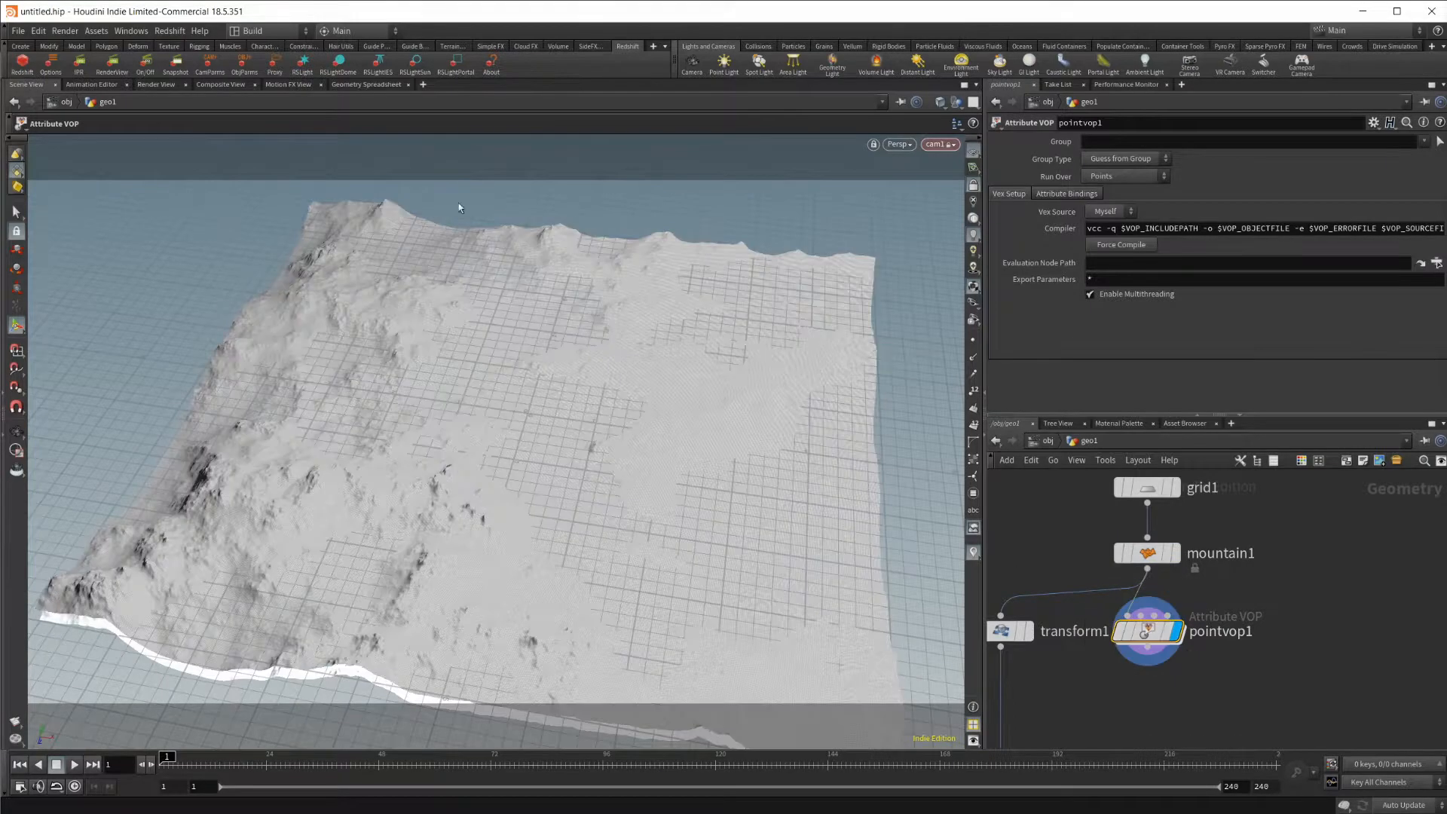
# Enter pointvop1's network and add a Turbulent Noise node between the global parameters and the output node.
pyautogui.doubleClick(1144, 626)
pyautogui.moveTo(1168, 603); pyautogui.dragTo(1026, 538)
pyautogui.press('Tab')
pyautogui.moveTo(1139, 569)
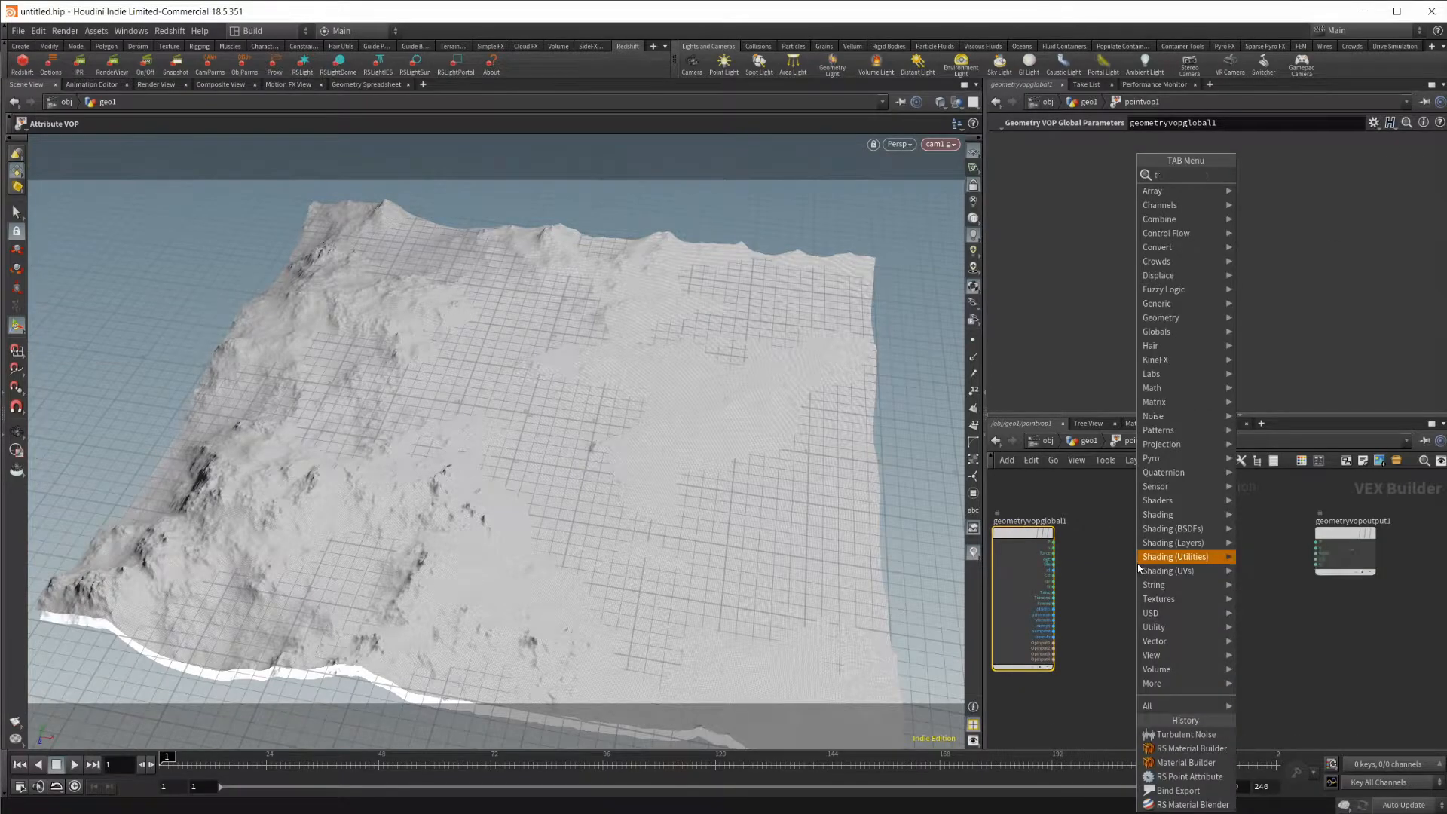
pyautogui.write('tra')
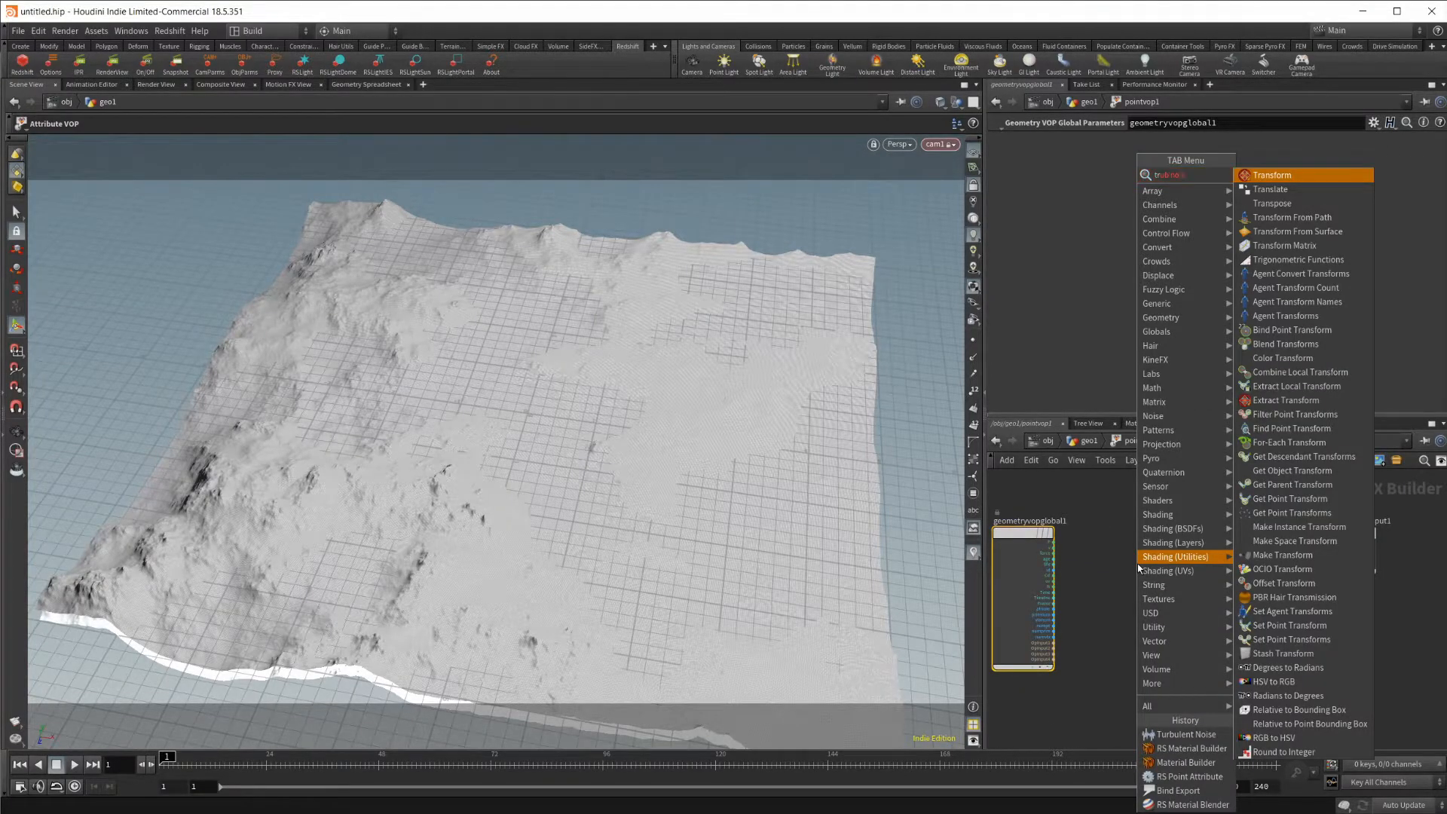
pyautogui.press('BackSpace')
pyautogui.press('BackSpace')
pyautogui.press('BackSpace')
pyautogui.press('BackSpace')
pyautogui.press('BackSpace')
pyautogui.press('BackSpace')
pyautogui.press('BackSpace')
pyautogui.press('BackSpace')
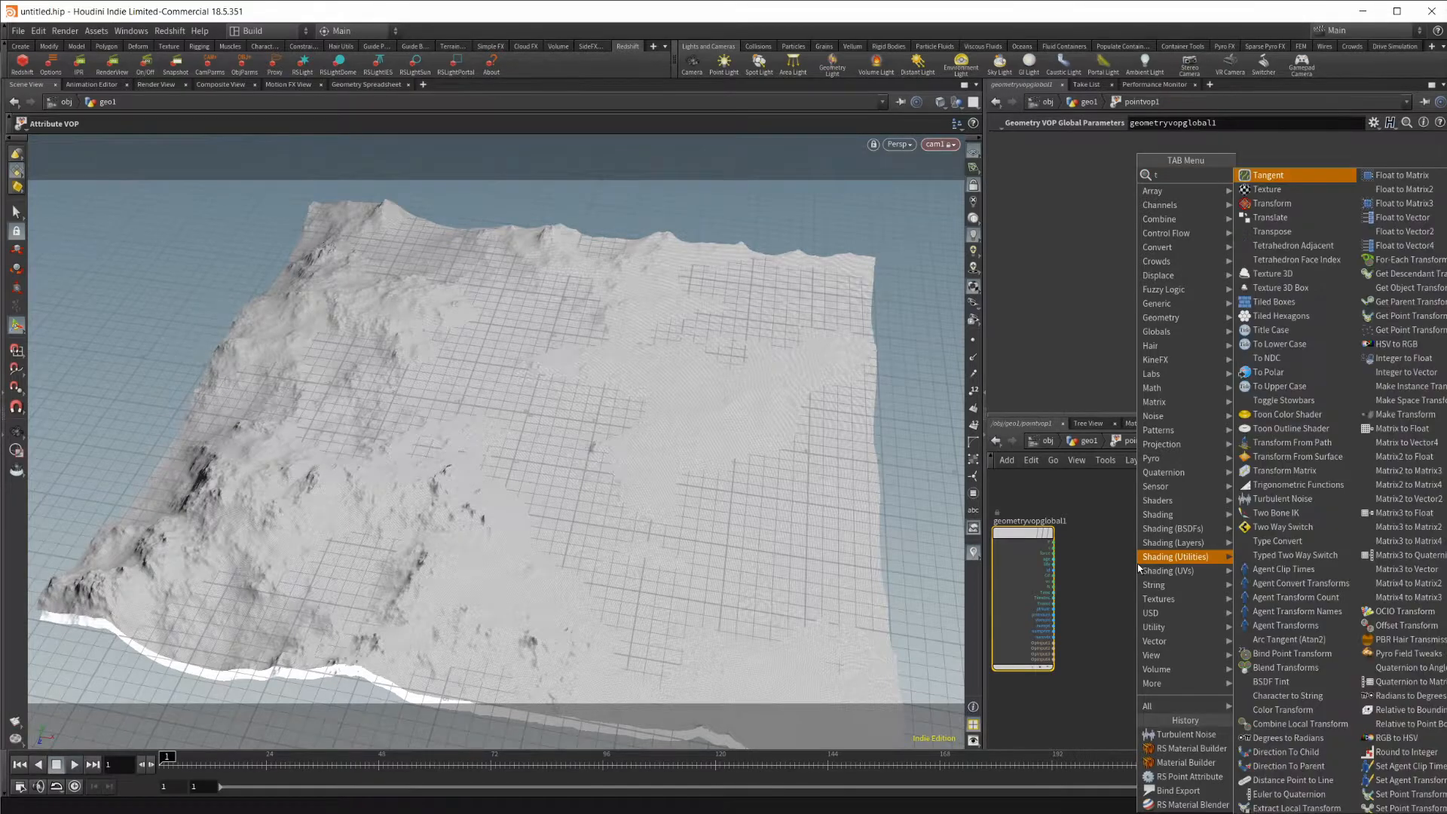
pyautogui.write('tubr')
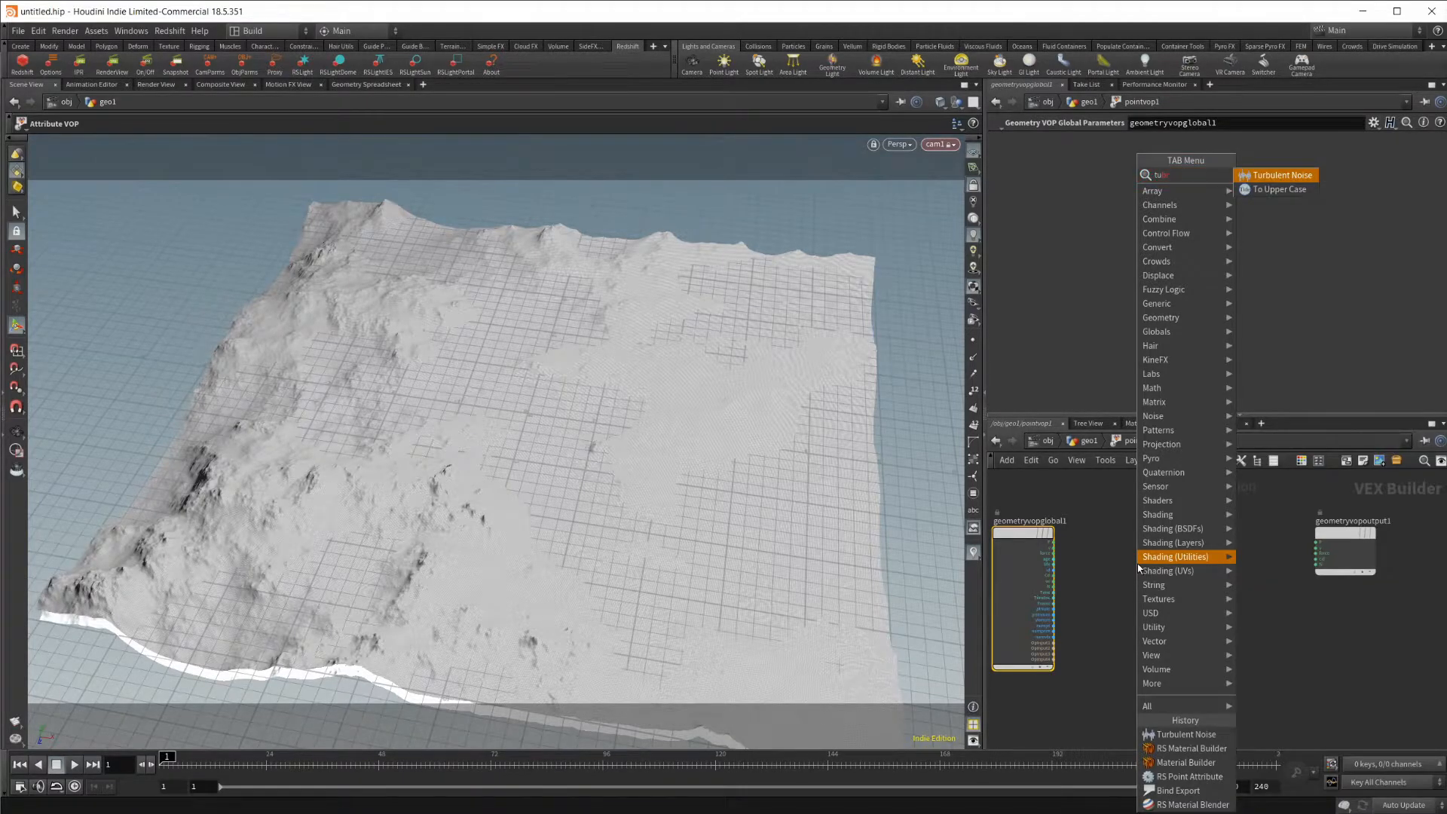
pyautogui.press('Return')
pyautogui.click(1138, 564)
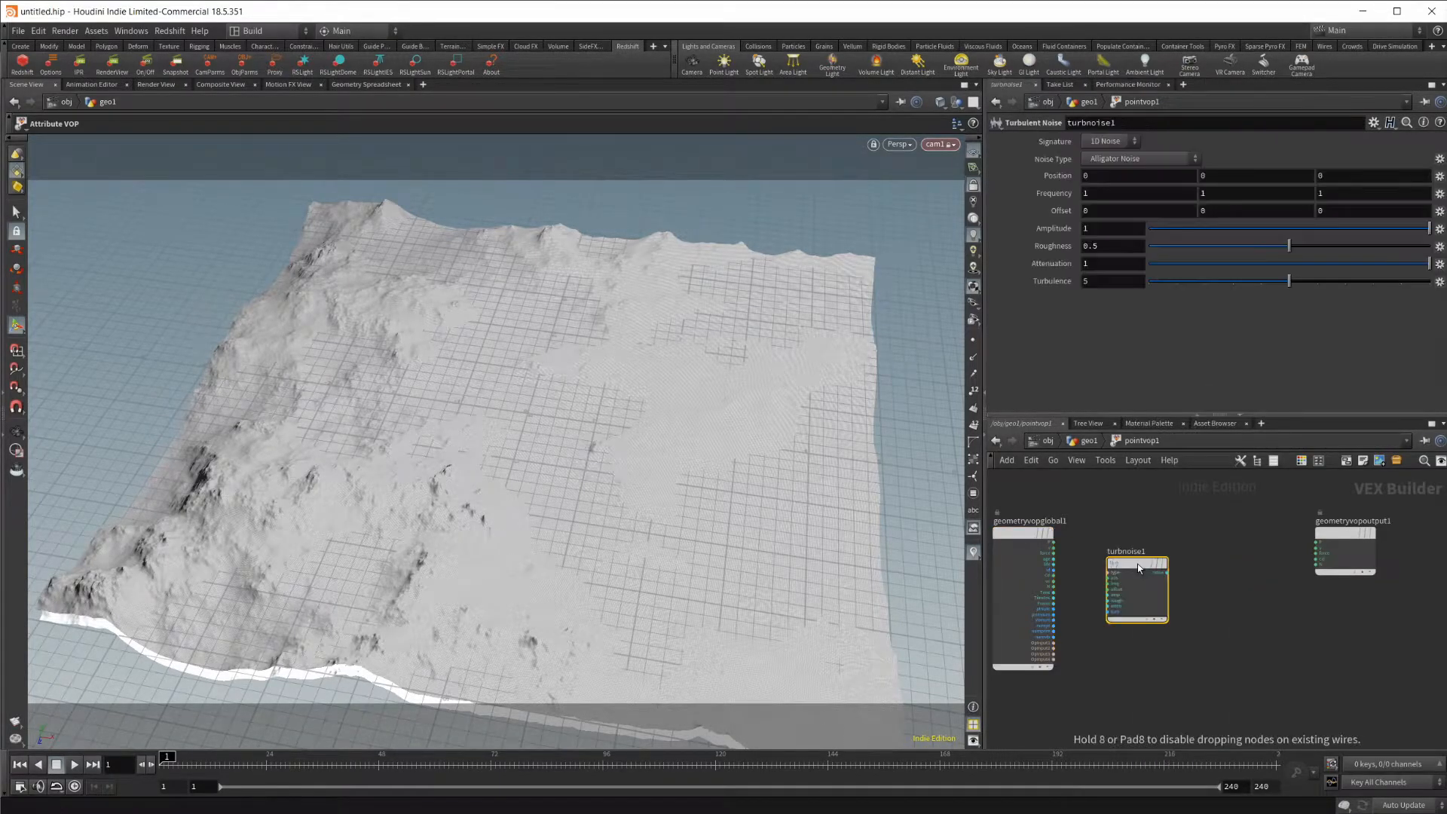
# Connect the P output of geometryvopglobal1 to the pos input of turbnoise1.
pyautogui.scroll(2, 1131, 558)
pyautogui.moveTo(1118, 543); pyautogui.dragTo(1247, 558, button='middle')
pyautogui.moveTo(1265, 599); pyautogui.dragTo(1332, 601)
pyautogui.moveTo(1245, 526); pyautogui.dragTo(1128, 535, button='middle')
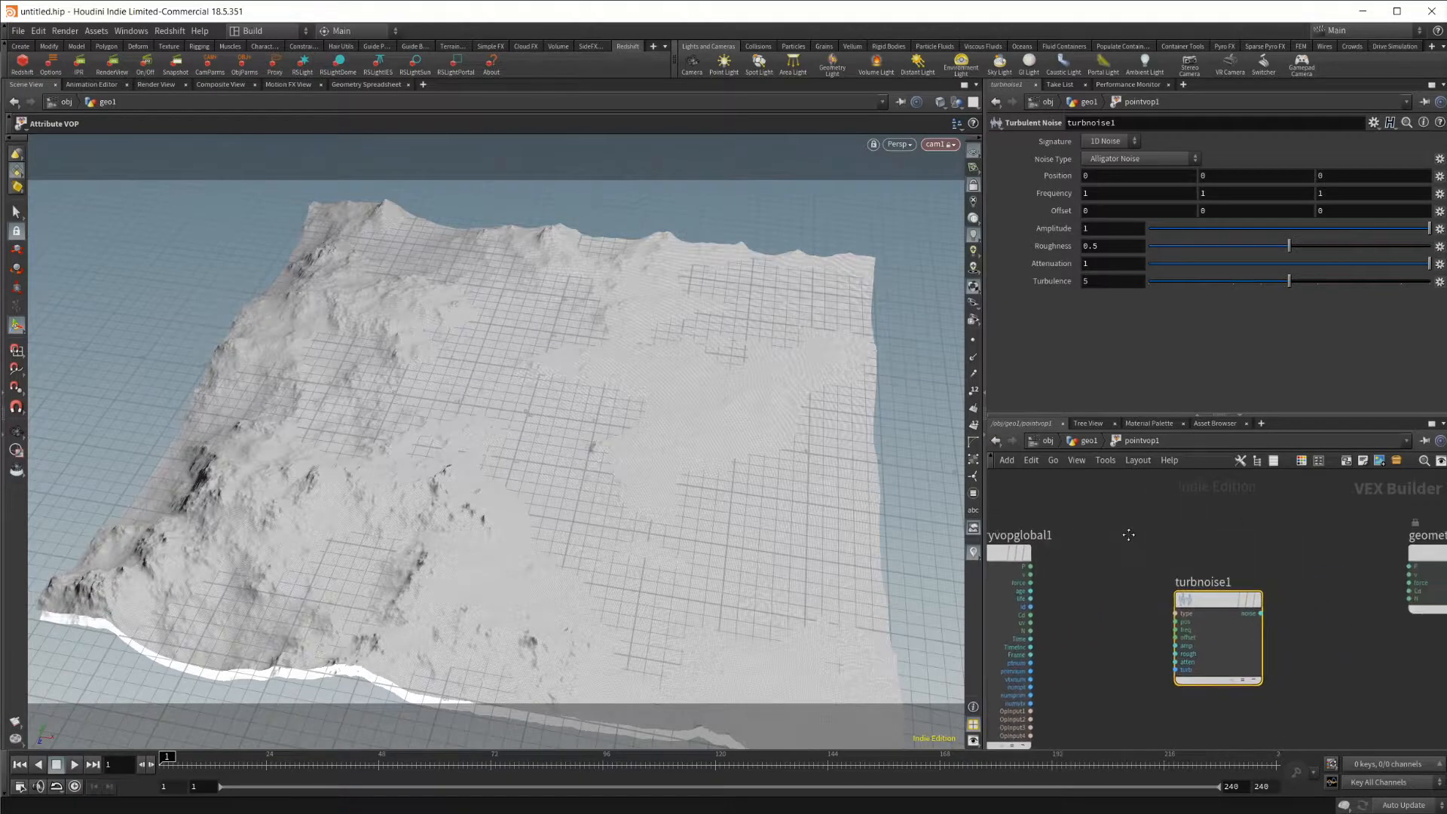
pyautogui.moveTo(1030, 567); pyautogui.dragTo(1176, 622)
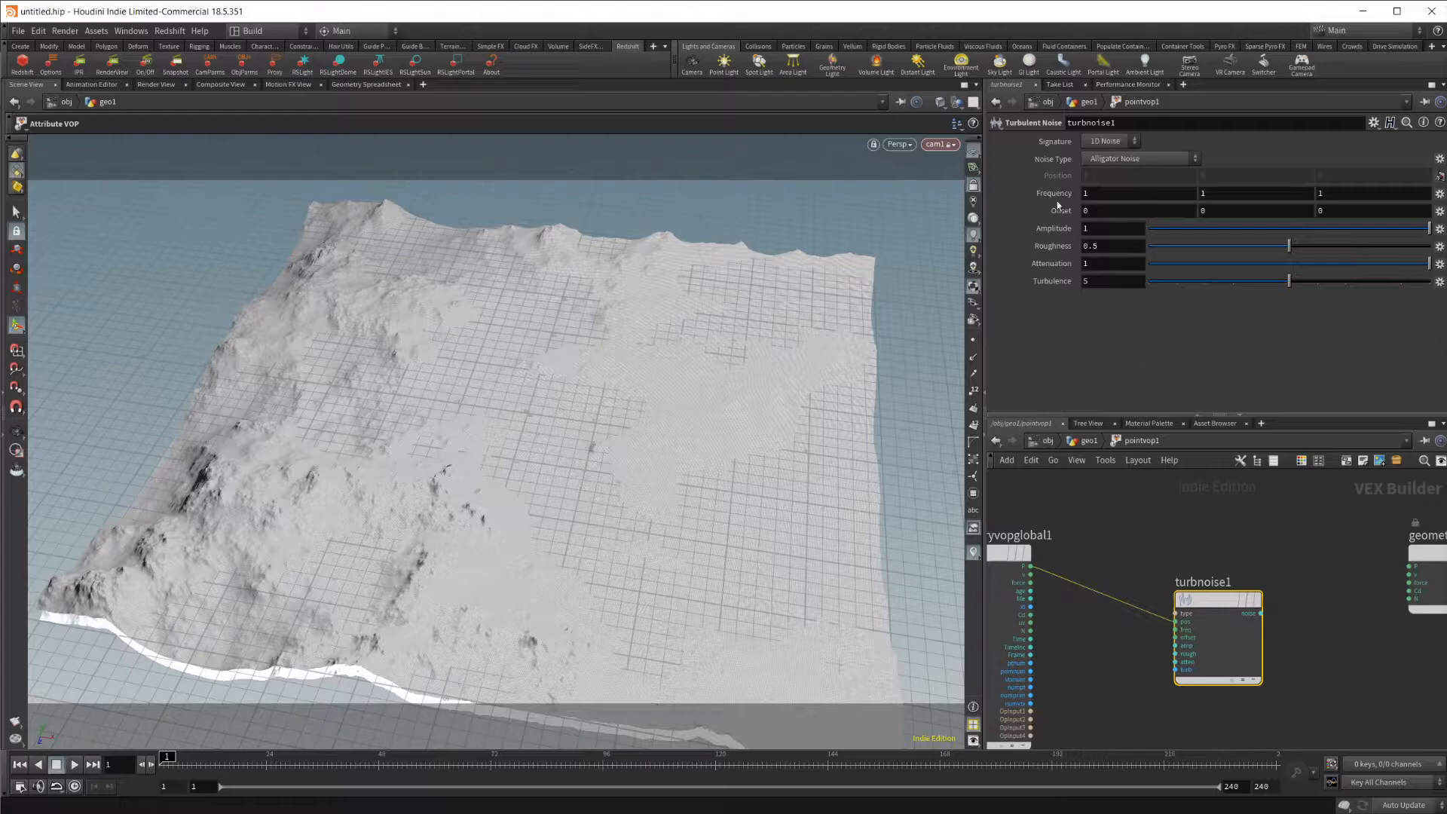
# Connect turbnoise1's noise output to the Cd input of geometryvopoutput1 and set its noise type to Sparse Convolution Noise.
pyautogui.moveTo(1219, 571); pyautogui.dragTo(1159, 561, button='middle')
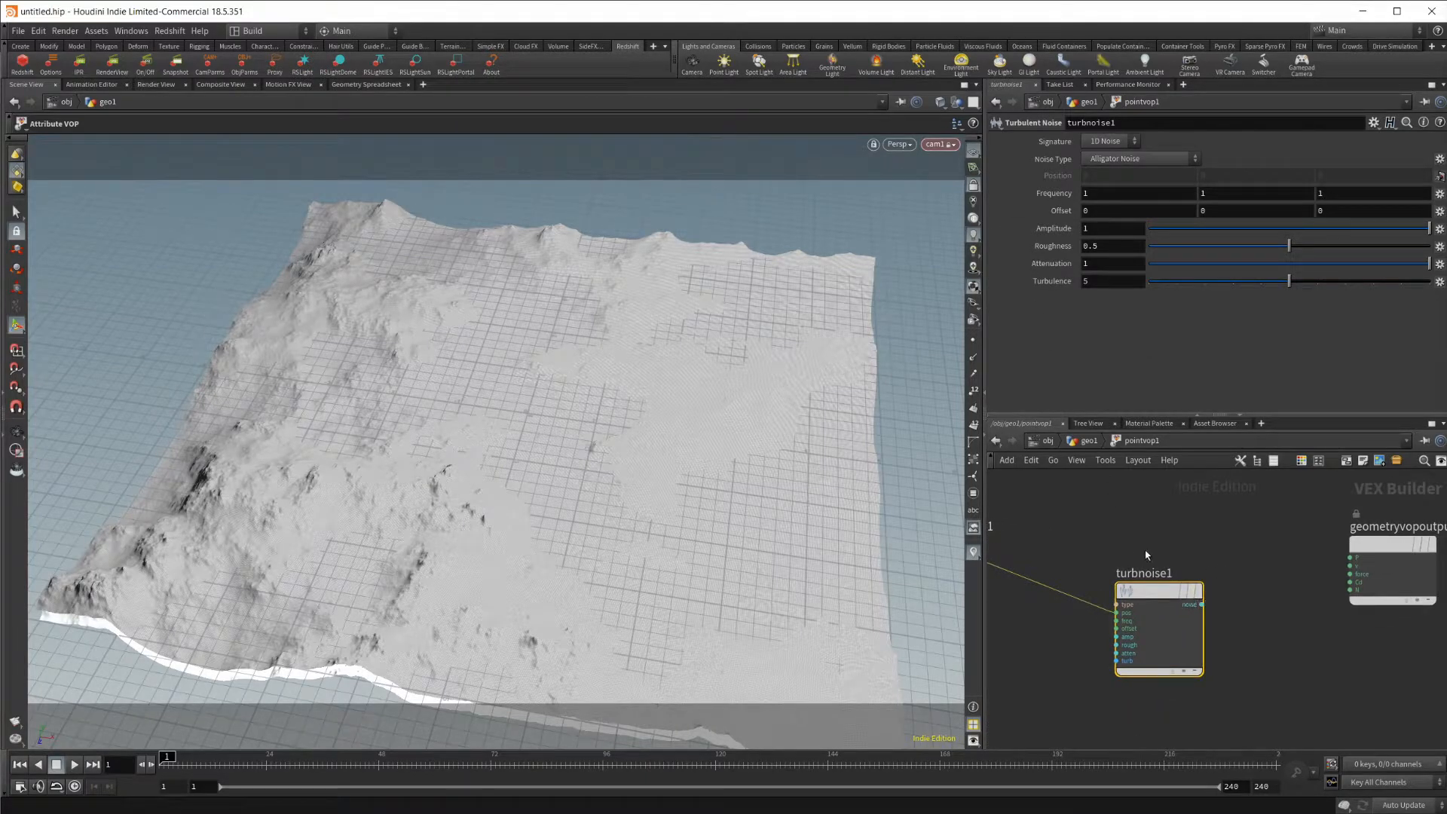
pyautogui.moveTo(984, 581); pyautogui.dragTo(1045, 586, button='middle')
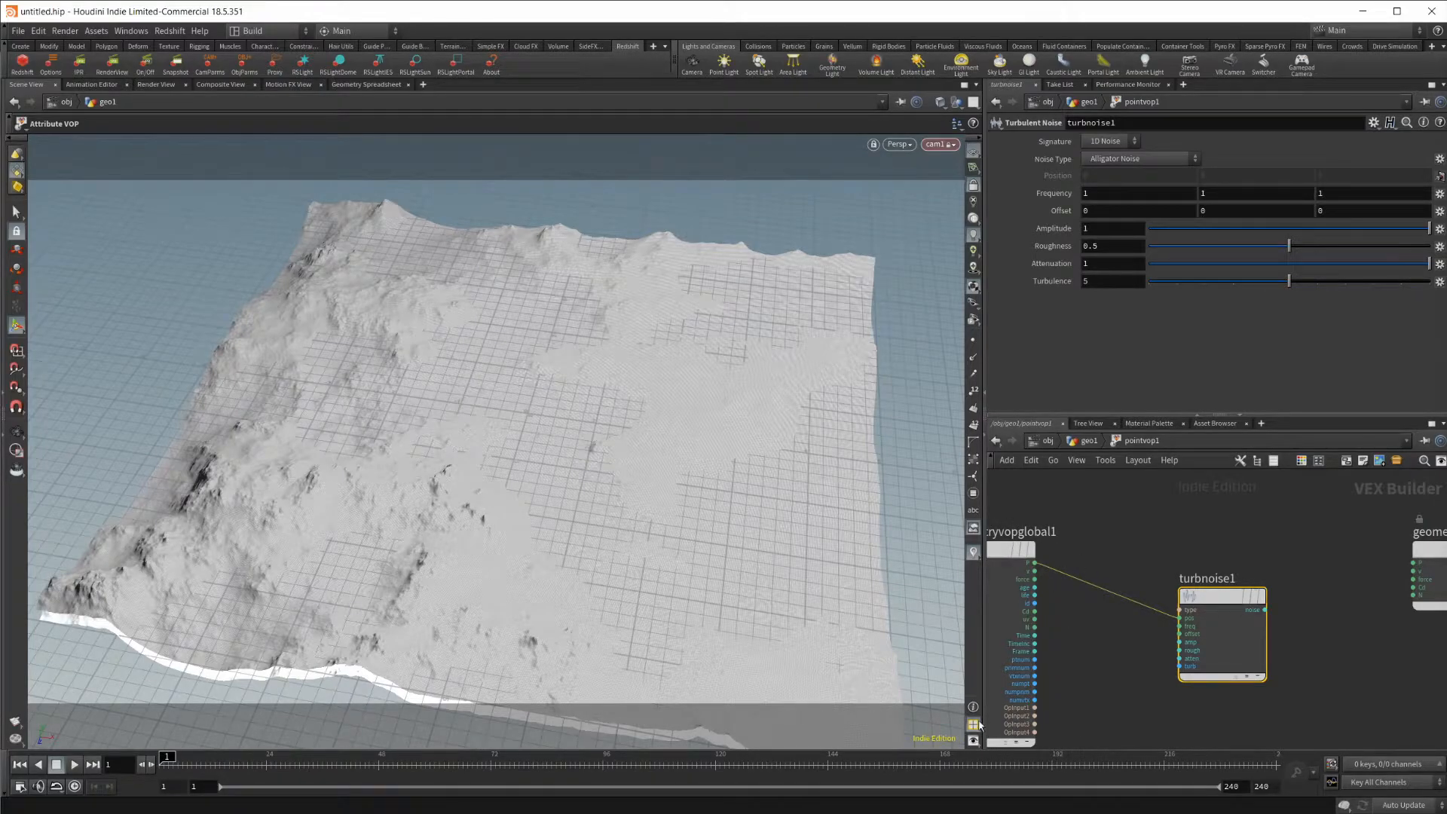
pyautogui.moveTo(1318, 618); pyautogui.dragTo(1174, 616, button='middle')
pyautogui.moveTo(1131, 613); pyautogui.dragTo(1317, 586)
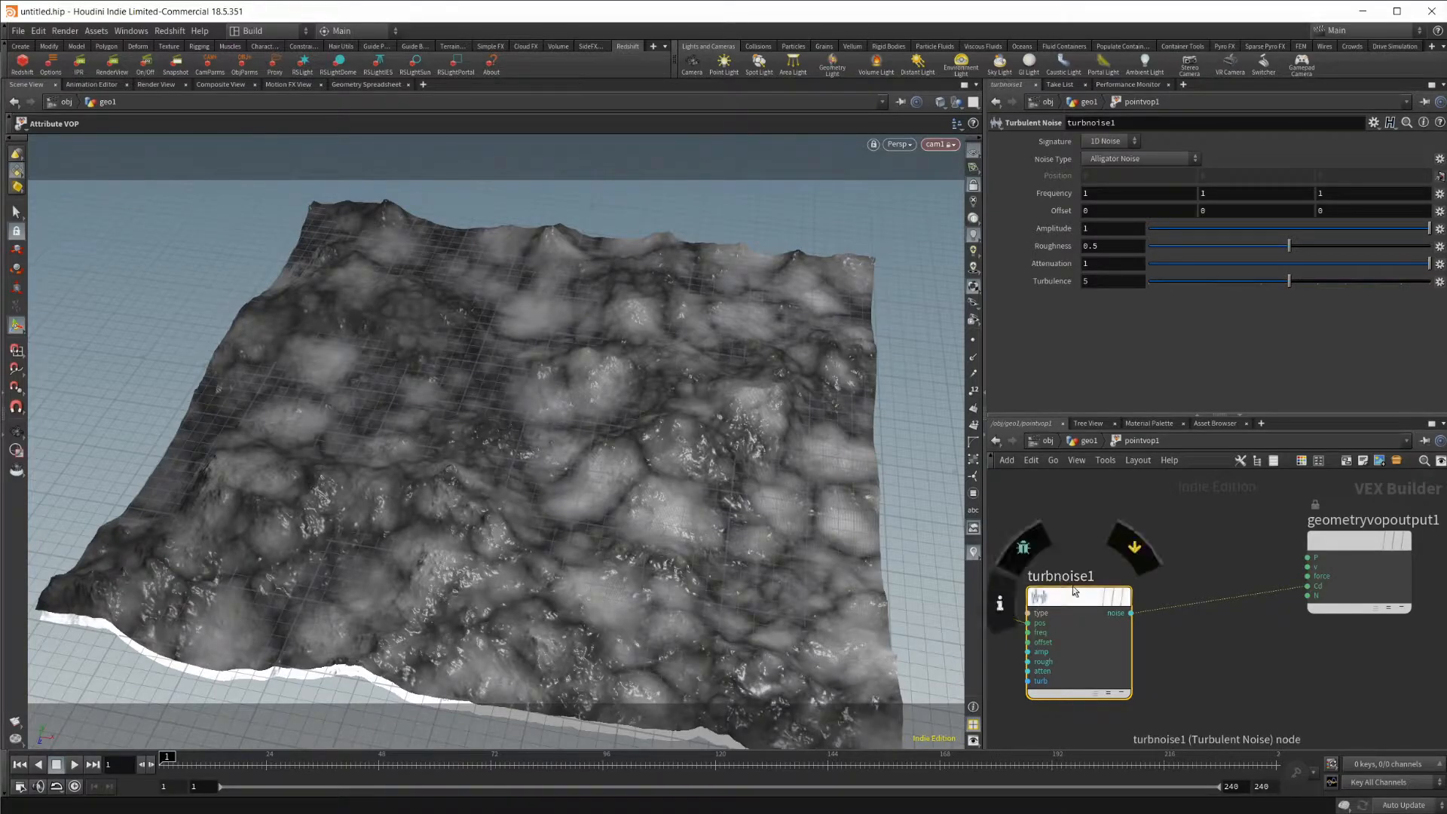
pyautogui.click(1102, 160)
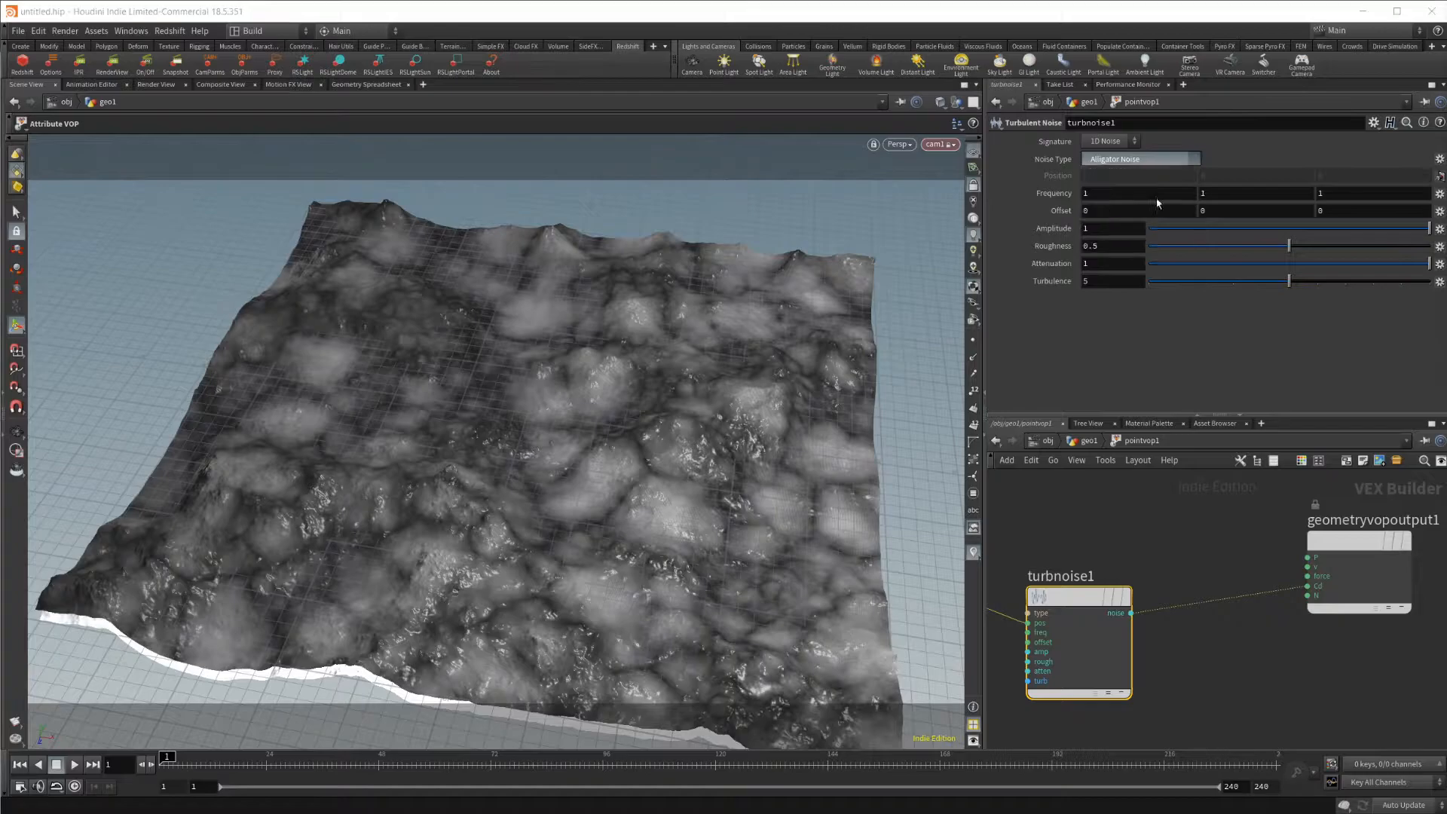
pyautogui.click(1156, 201)
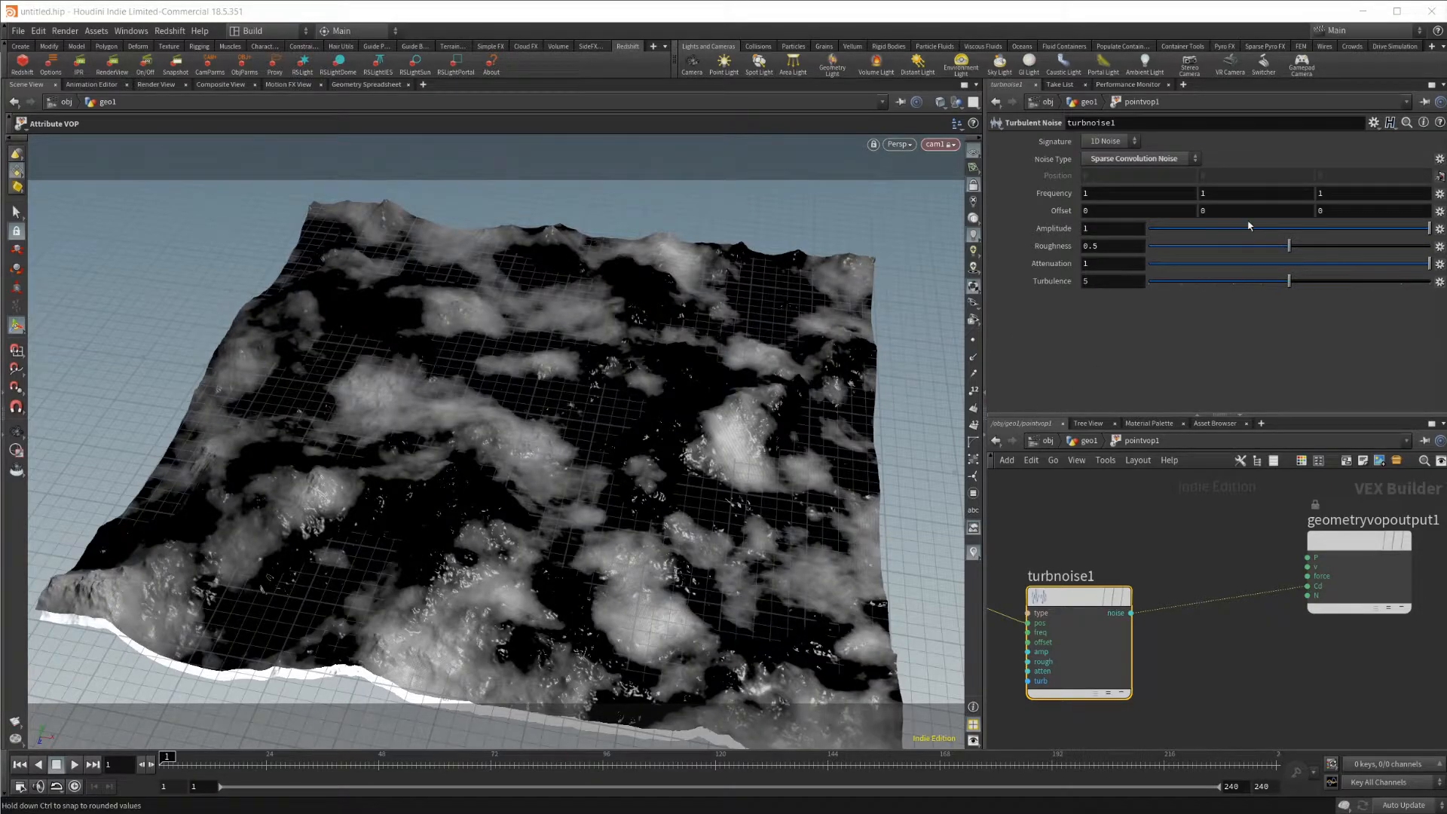
# Set the X and Z frequency of turbnoise1 to 2.
pyautogui.moveTo(1114, 195); pyautogui.dragTo(890, 203)
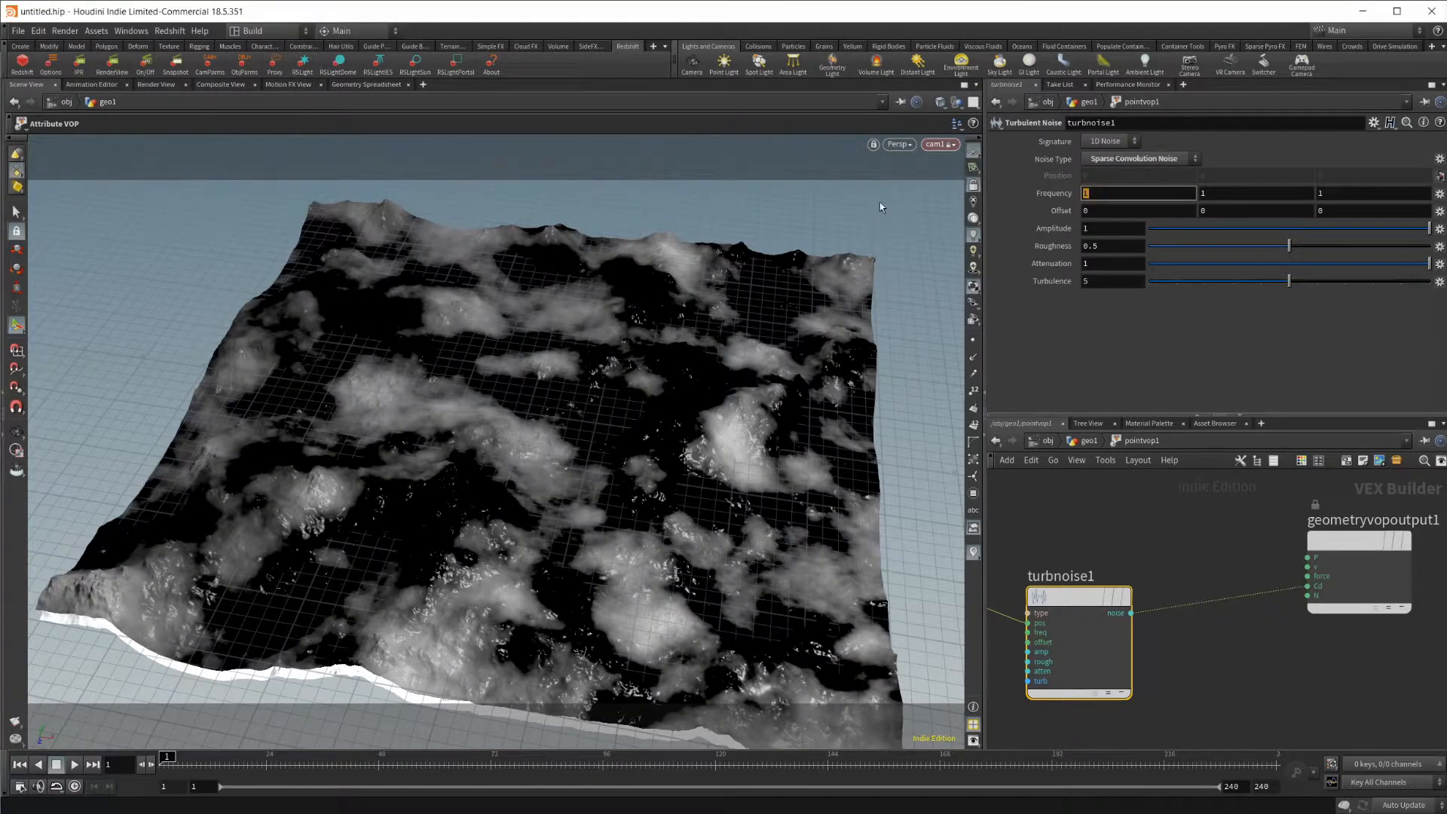
pyautogui.write('2')
pyautogui.press('Return')
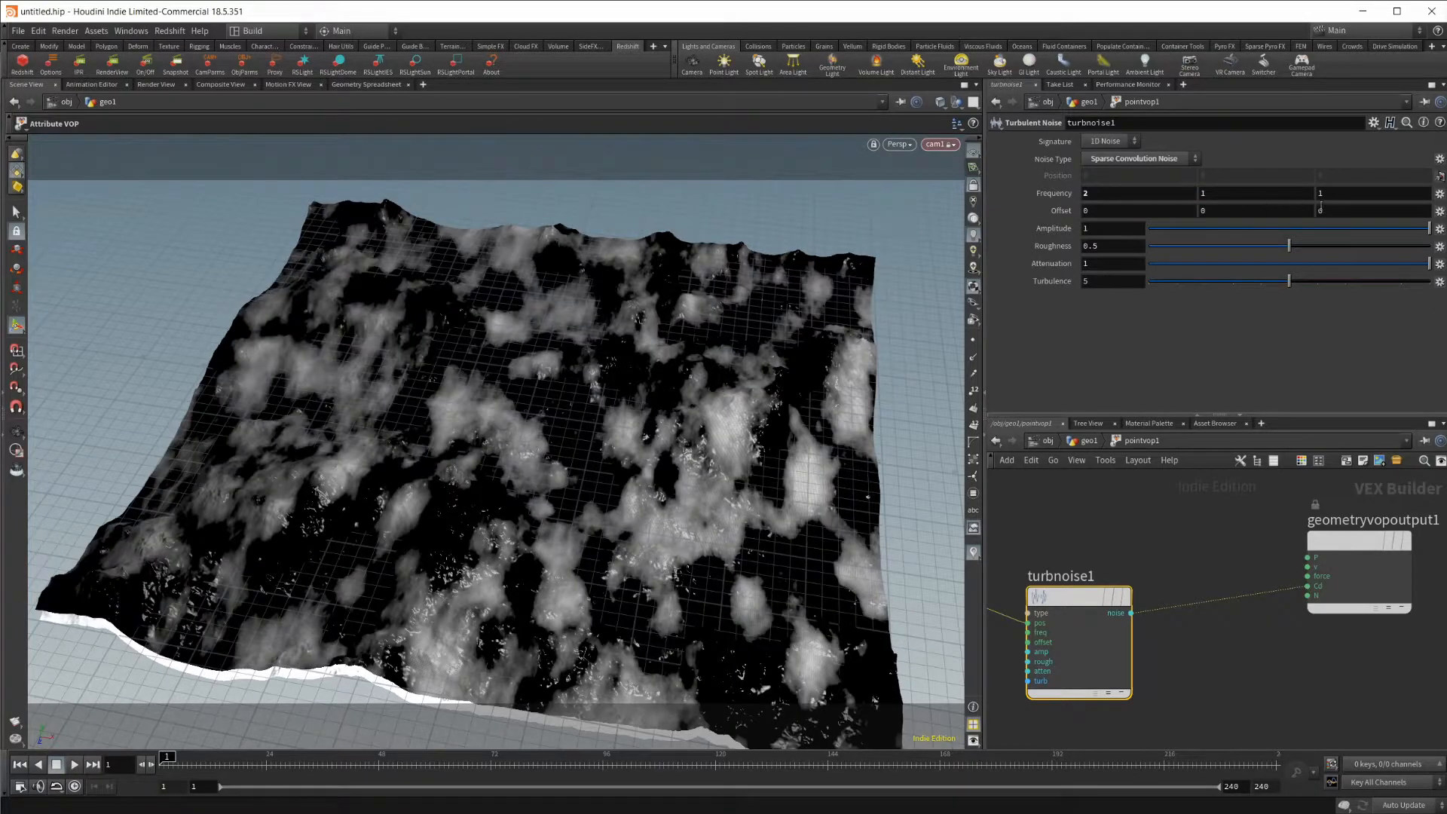
pyautogui.click(1367, 189)
pyautogui.write('2')
pyautogui.press('Return')
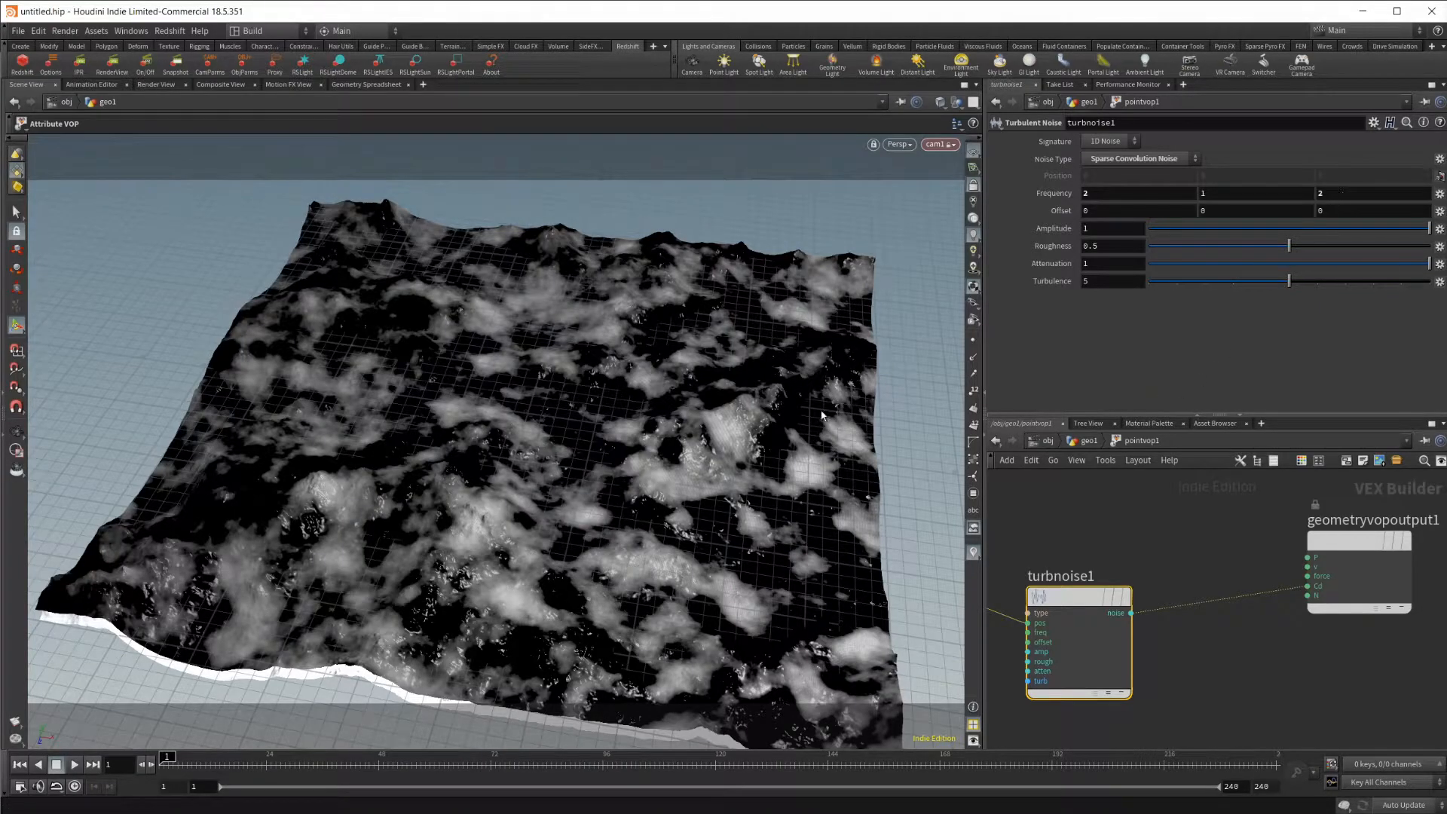
# Set turbnoise1's roughness to 0.739 and its X and Z frequency to 1.3.
pyautogui.moveTo(1366, 249)
pyautogui.mouseDown()
pyautogui.moveTo(1379, 246)
pyautogui.moveTo(1356, 248)
pyautogui.mouseUp()
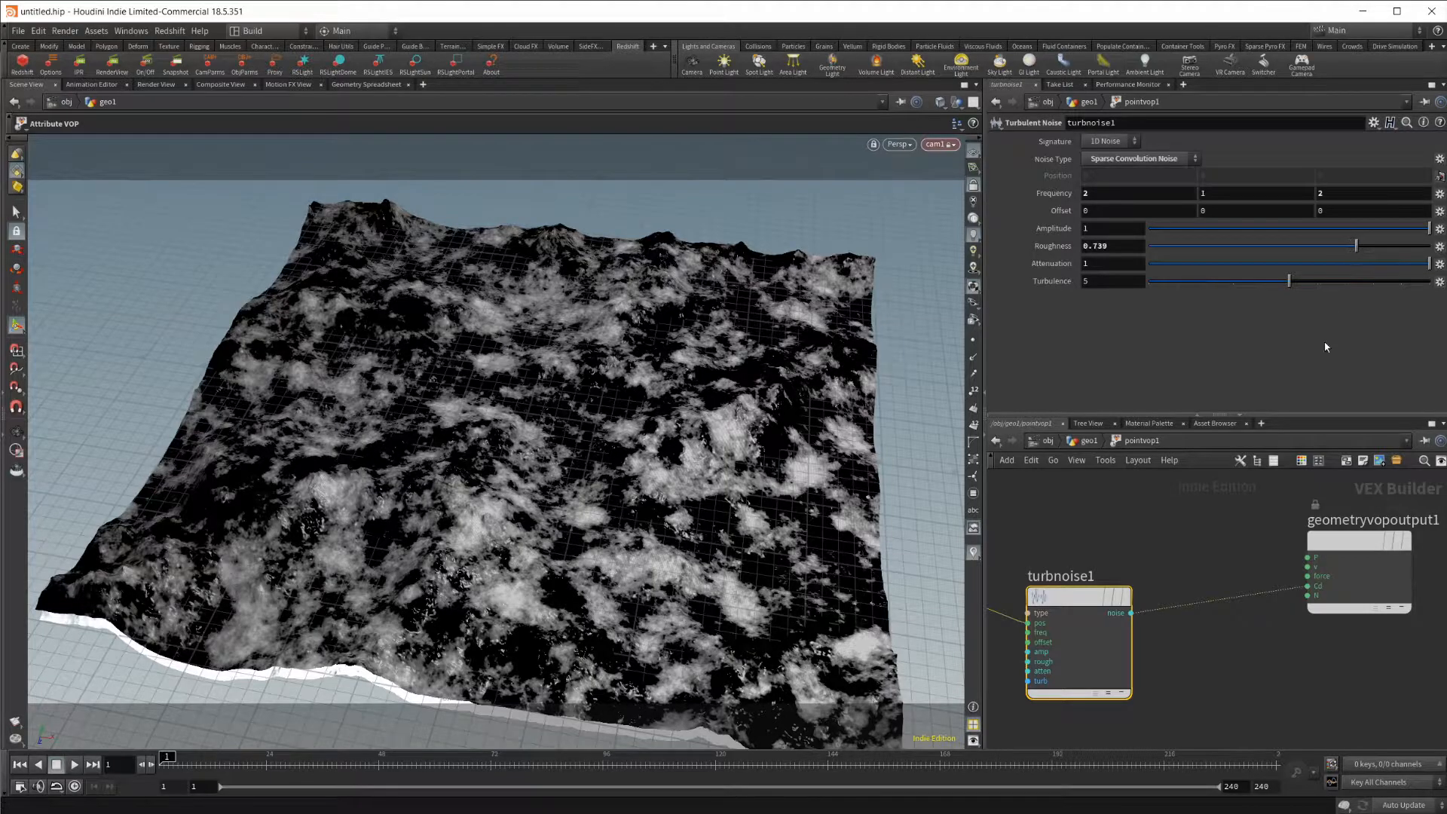
pyautogui.click(1352, 191)
pyautogui.write('1.3')
pyautogui.press('Return')
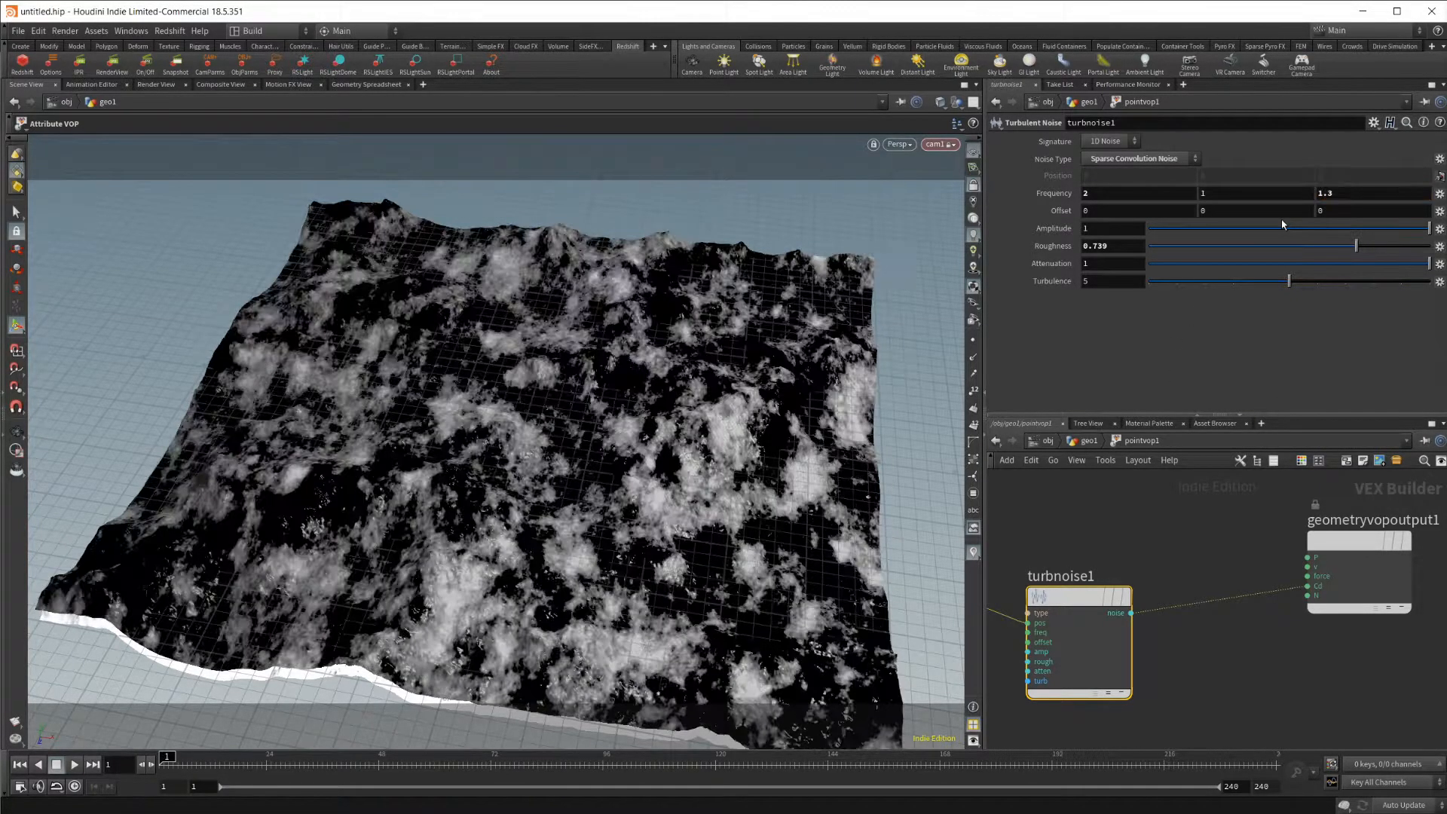
pyautogui.click(1165, 198)
pyautogui.write('.3')
pyautogui.press('Return')
# Examine the noise pattern on the terrain and the per-point Cd values in the Geometry Spreadsheet.
pyautogui.moveTo(669, 401)
pyautogui.keyDown('alt'); pyautogui.mouseDown()
pyautogui.moveTo(664, 478)
pyautogui.moveTo(669, 385)
pyautogui.mouseUp(); pyautogui.keyUp('alt')
pyautogui.scroll(1, 670, 385)
pyautogui.moveTo(1224, 646); pyautogui.dragTo(1242, 561, button='middle')
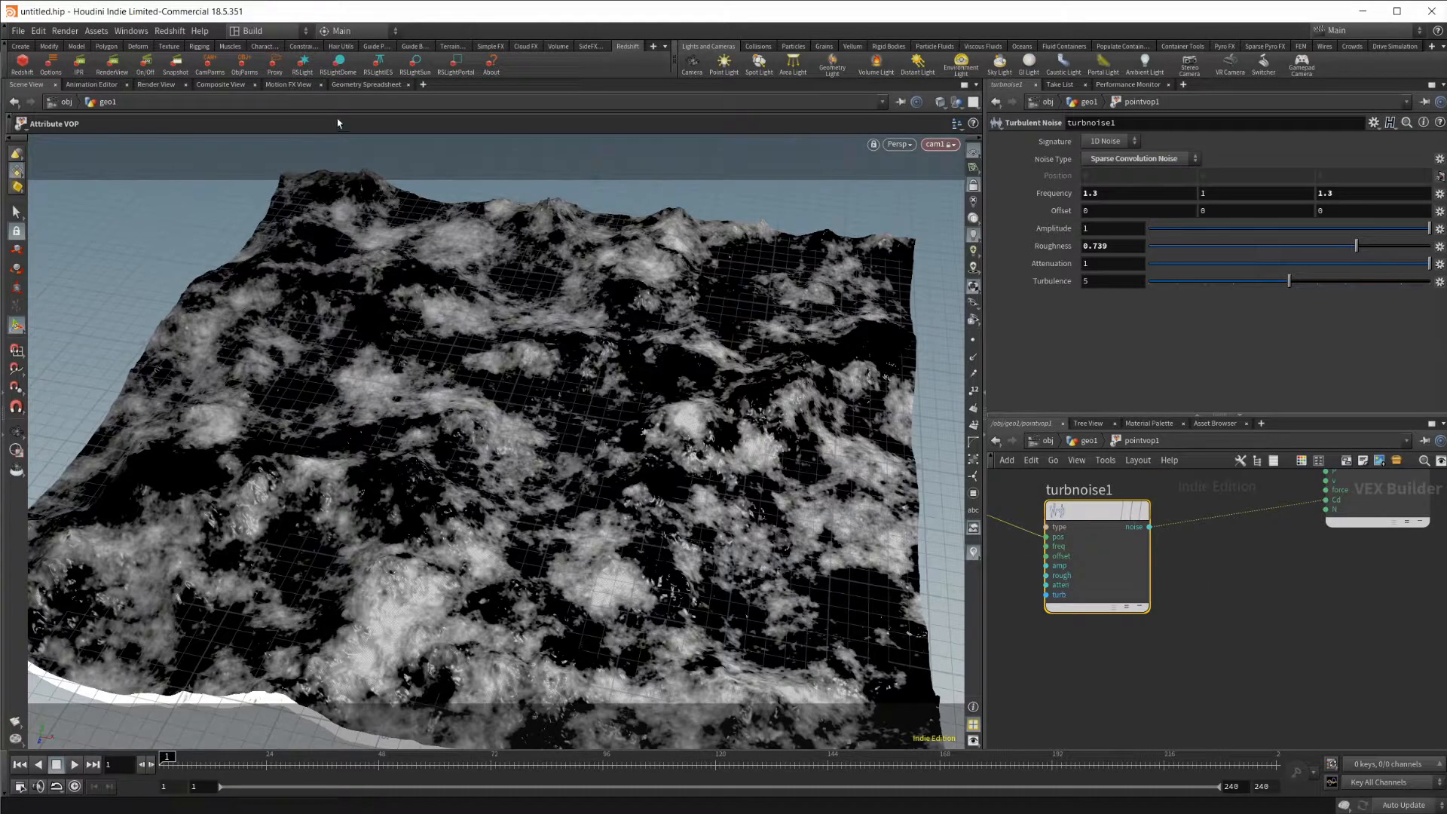
pyautogui.click(366, 84)
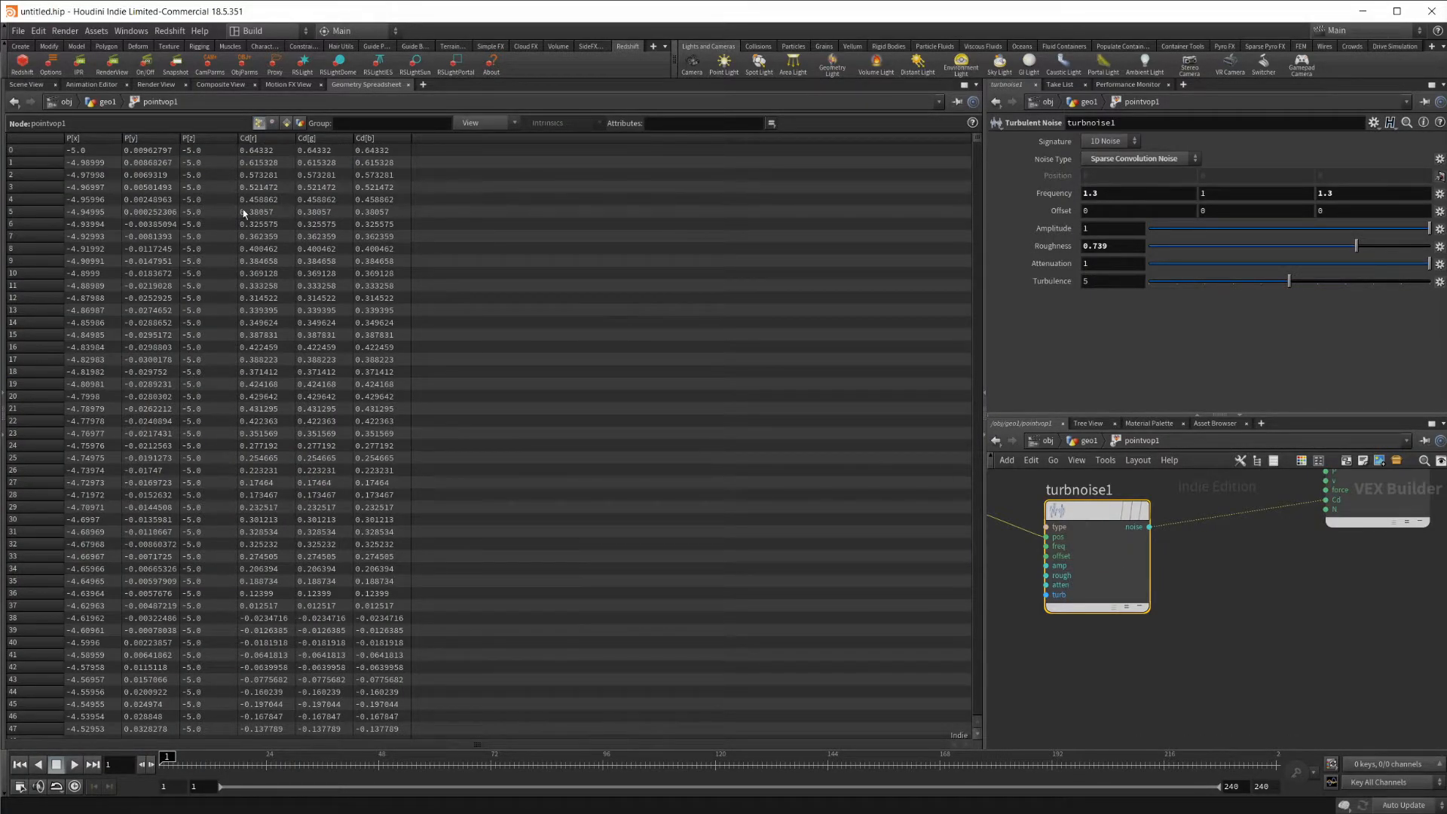
# Disconnect the noise from the output node's Cd input, then reconnect it to compare the point attributes.
pyautogui.moveTo(1218, 583); pyautogui.dragTo(1147, 613, button='middle')
pyautogui.click(1269, 530)
pyautogui.click(1196, 649)
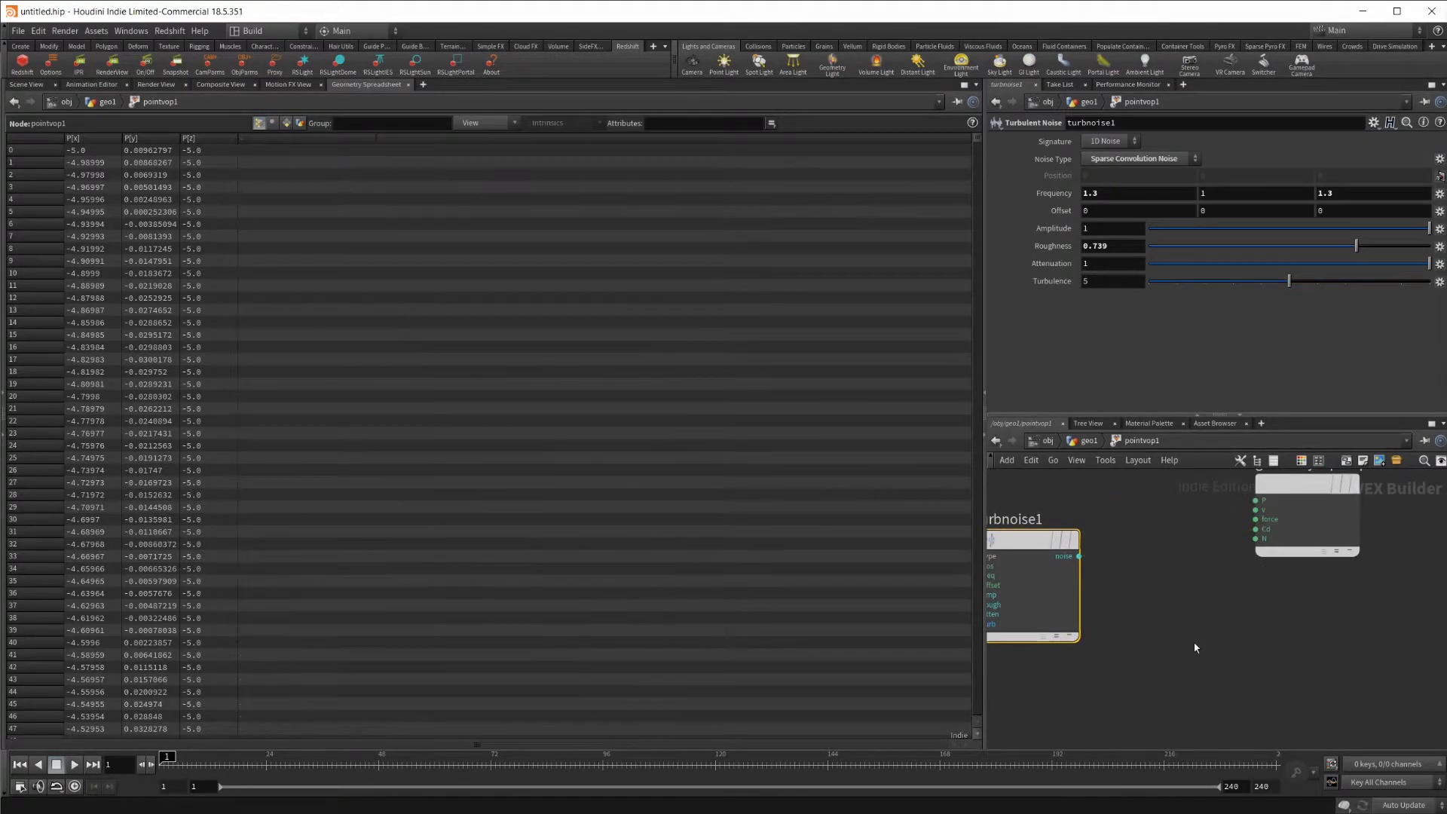
pyautogui.moveTo(1079, 557); pyautogui.dragTo(1255, 540)
pyautogui.click(1256, 529)
pyautogui.moveTo(1149, 657); pyautogui.dragTo(1206, 646, button='middle')
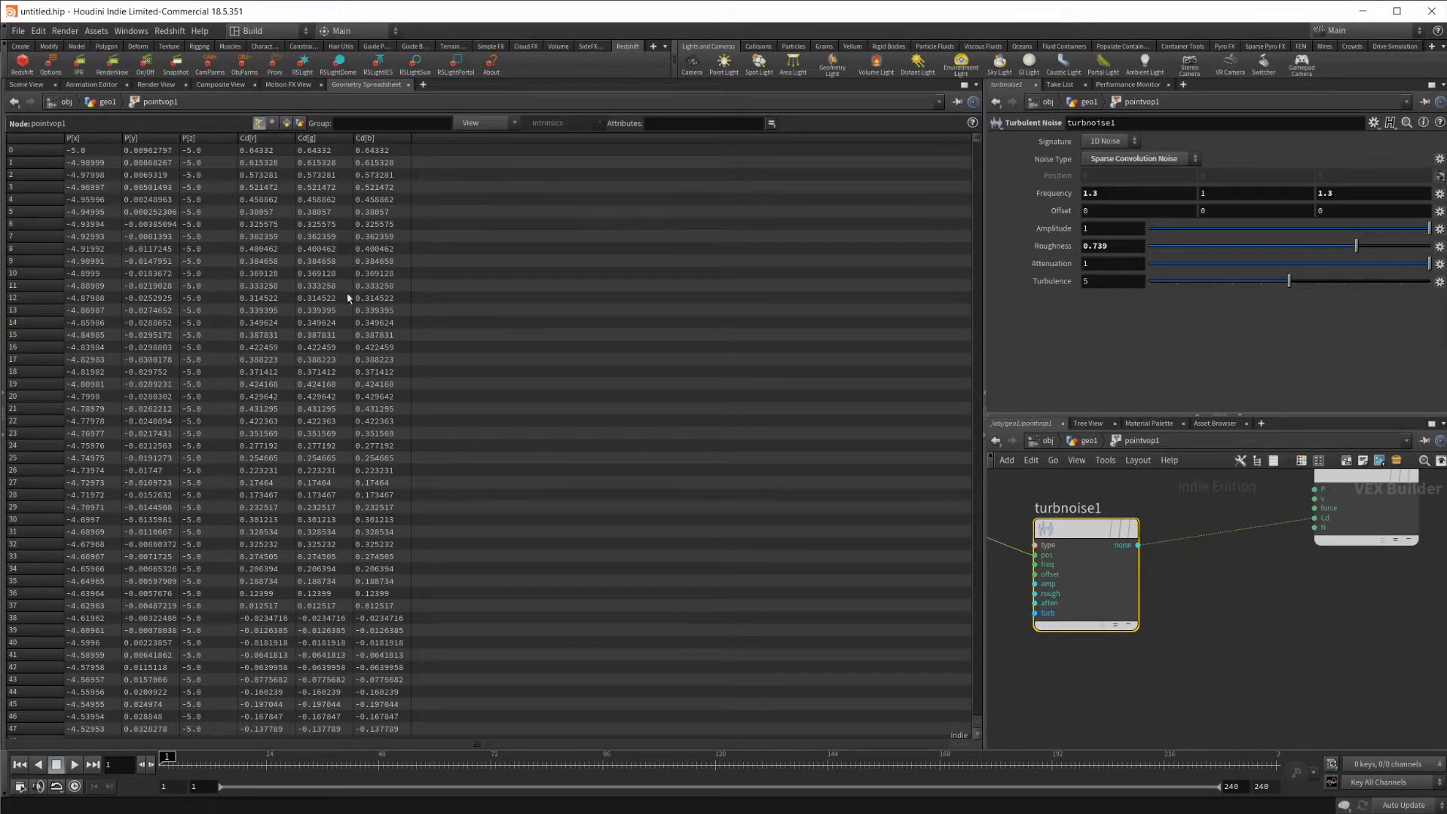
# Add a Bind node below the output node and connect turbnoise1's noise output to its input.
pyautogui.moveTo(1075, 552)
pyautogui.press('Tab')
pyautogui.write('bin')
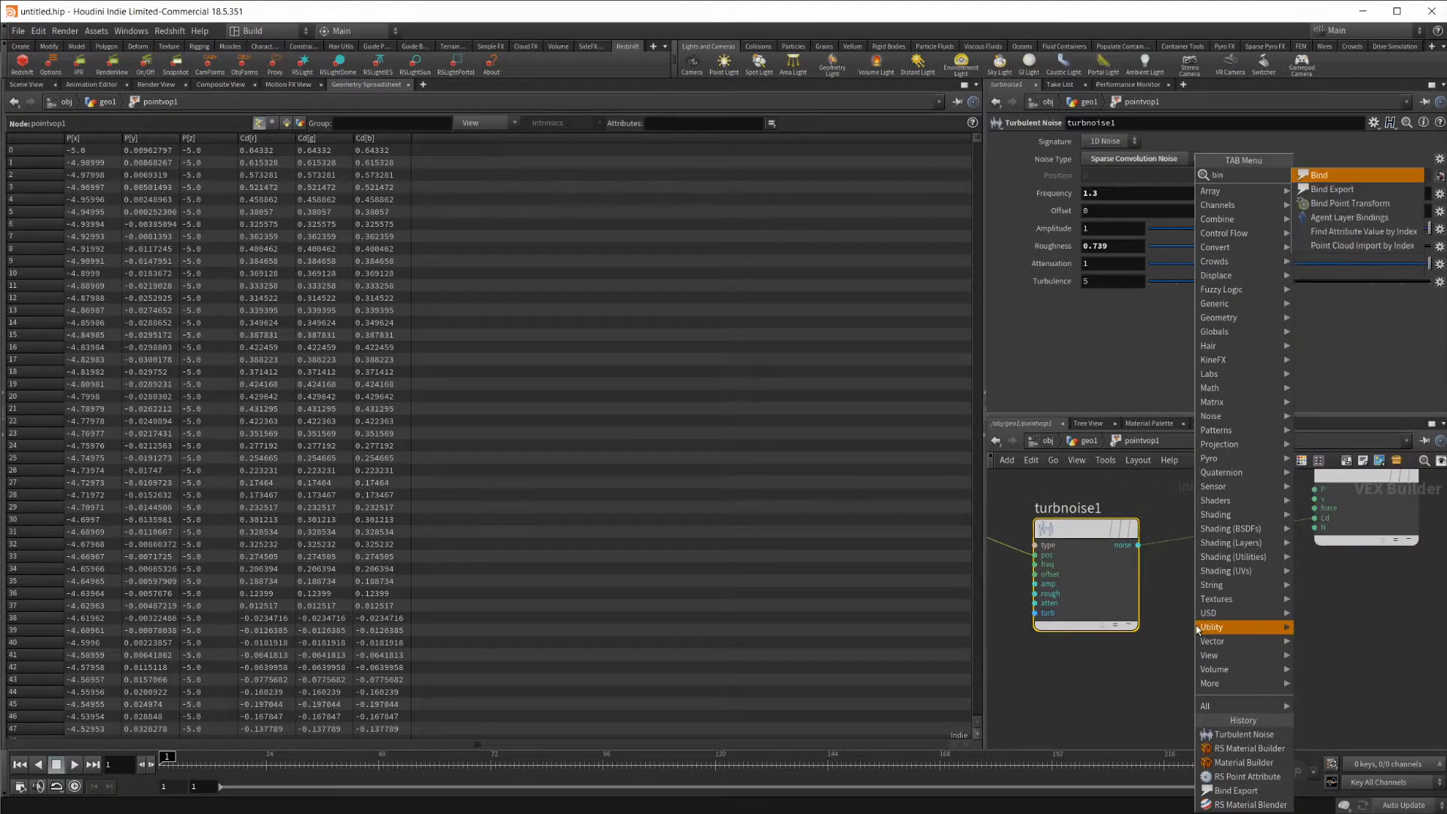
pyautogui.press('Return')
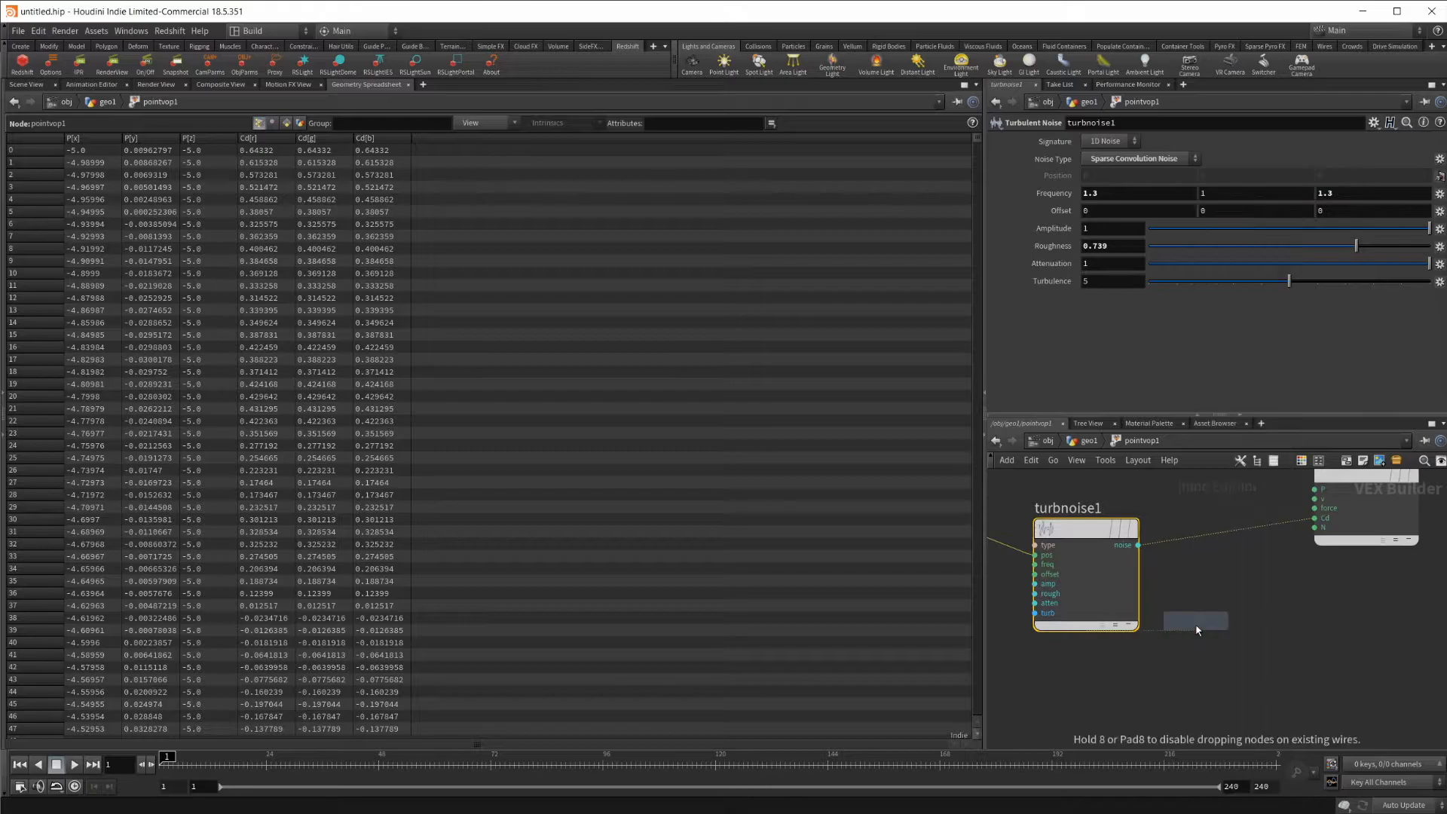
pyautogui.click(1261, 613)
pyautogui.moveTo(1269, 614); pyautogui.dragTo(1313, 627)
pyautogui.moveTo(1173, 557); pyautogui.dragTo(1122, 549, button='middle')
pyautogui.moveTo(1087, 537); pyautogui.dragTo(1238, 631)
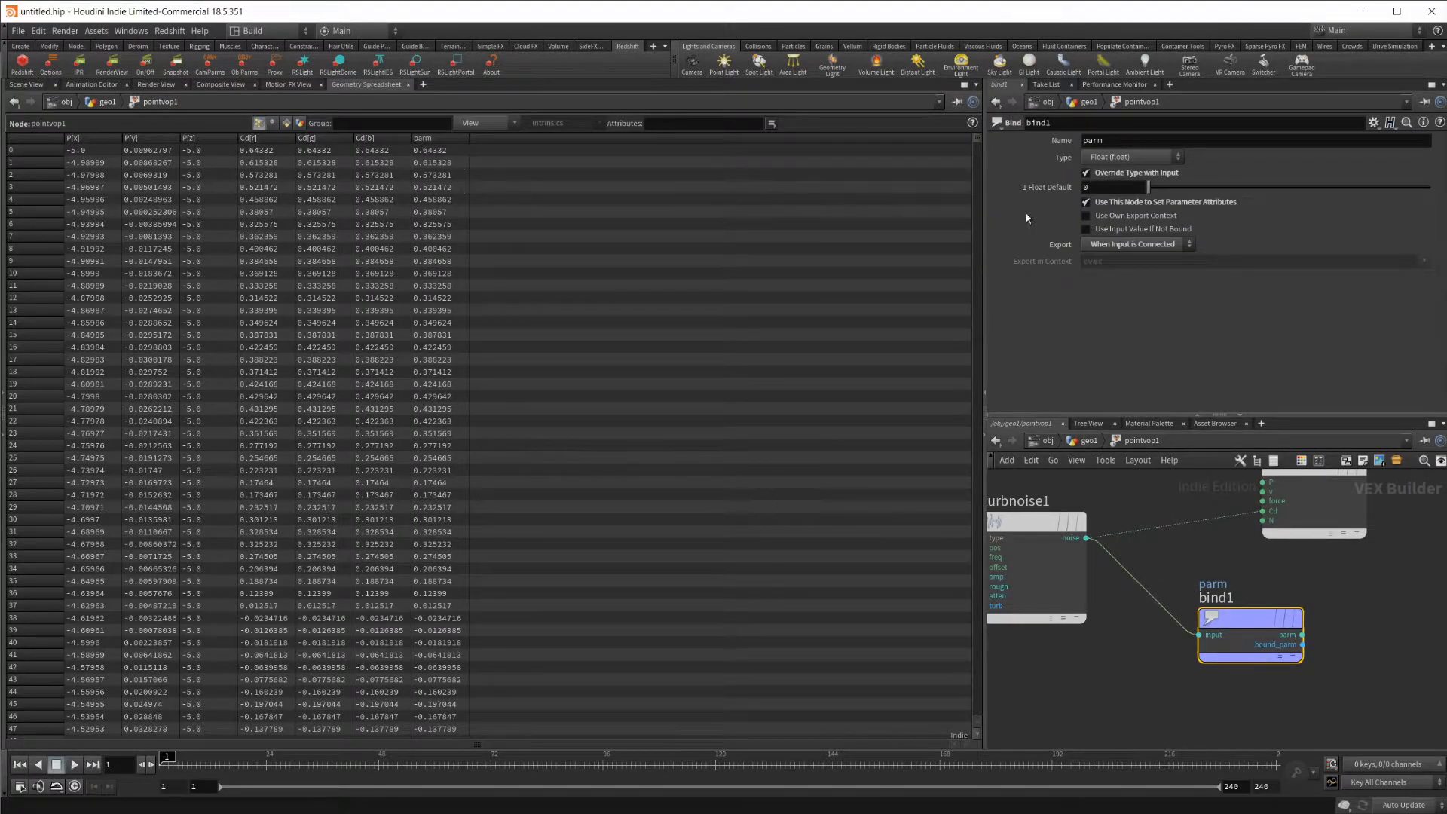
# Name the Bind node's parameter Opacity.
pyautogui.click(1138, 139)
pyautogui.write('Opacity')
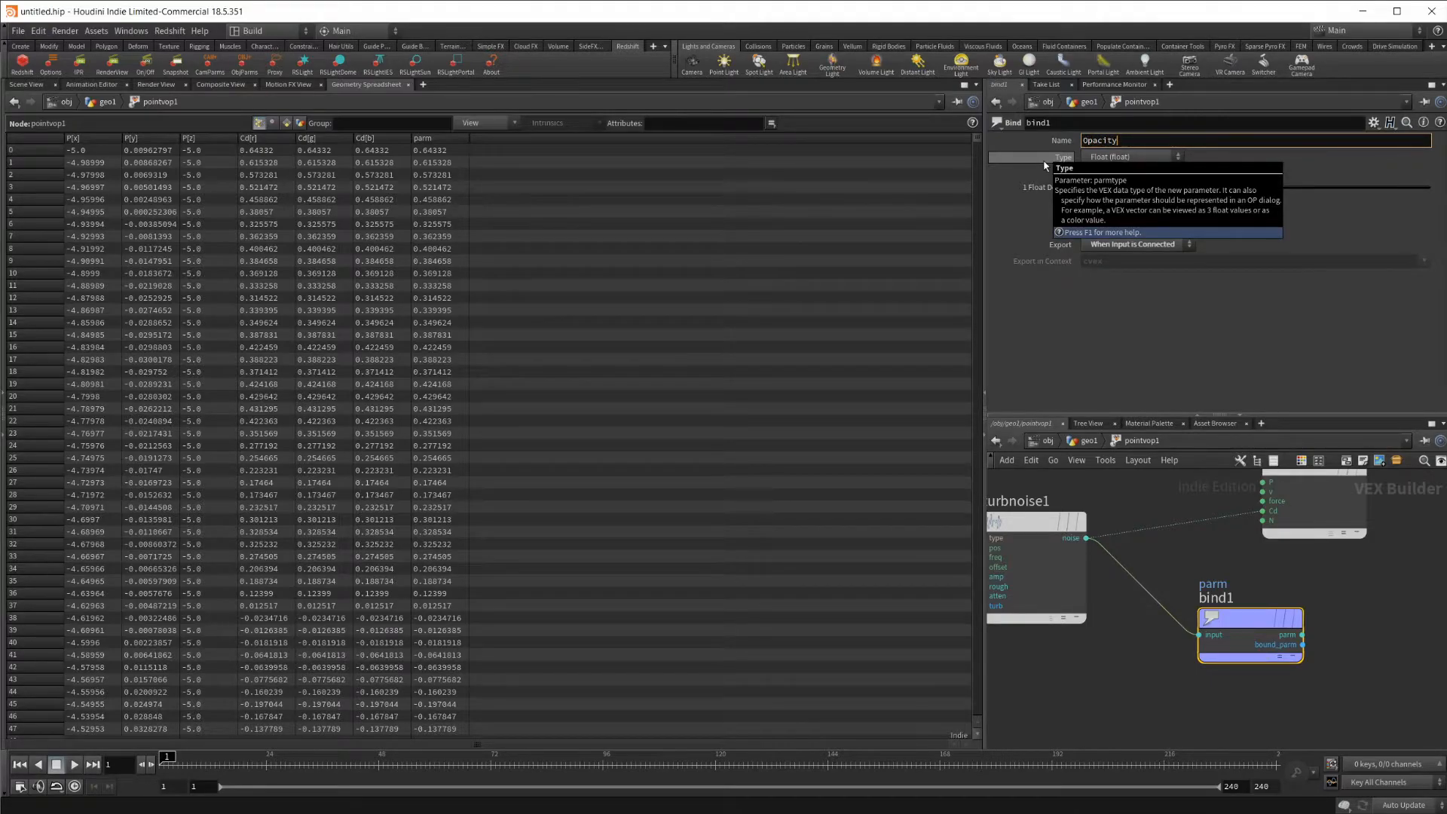
pyautogui.press('Return')
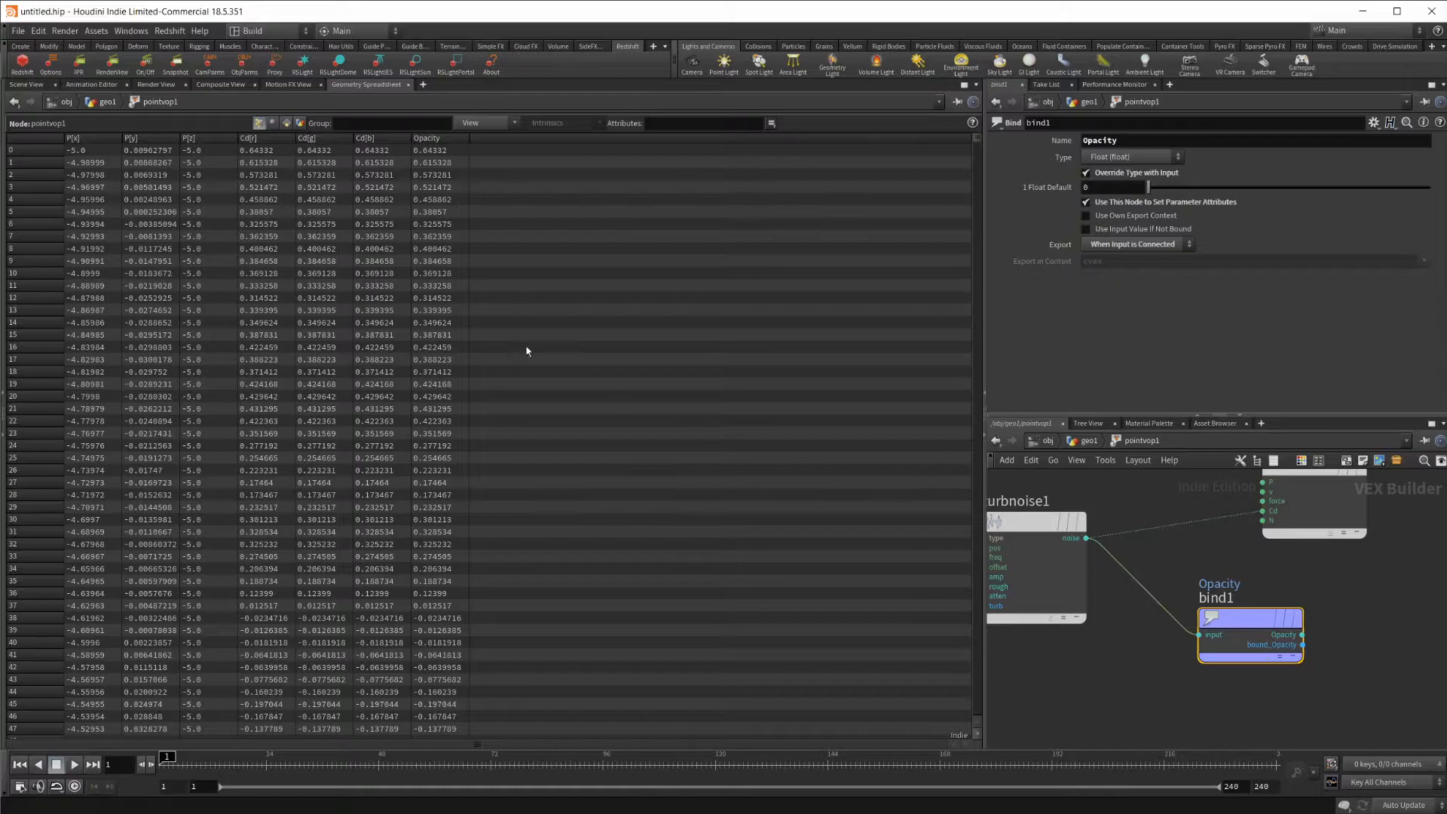
# Return from the spreadsheet to the 3D scene view and bring the Opacity Bind node into view.
pyautogui.click(36, 84)
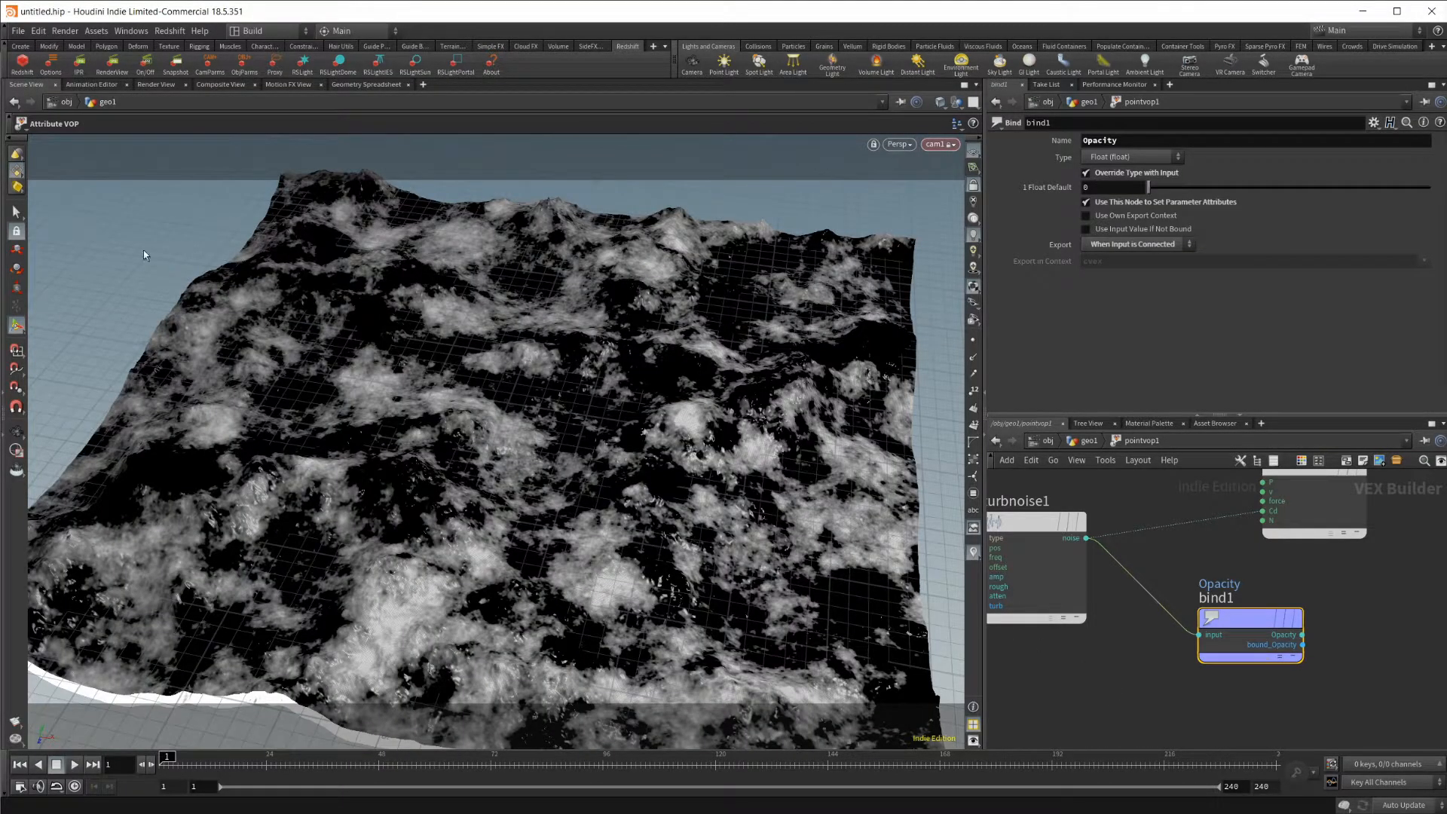
pyautogui.moveTo(1182, 711); pyautogui.dragTo(1120, 668, button='middle')
pyautogui.moveTo(1191, 581); pyautogui.dragTo(1206, 585)
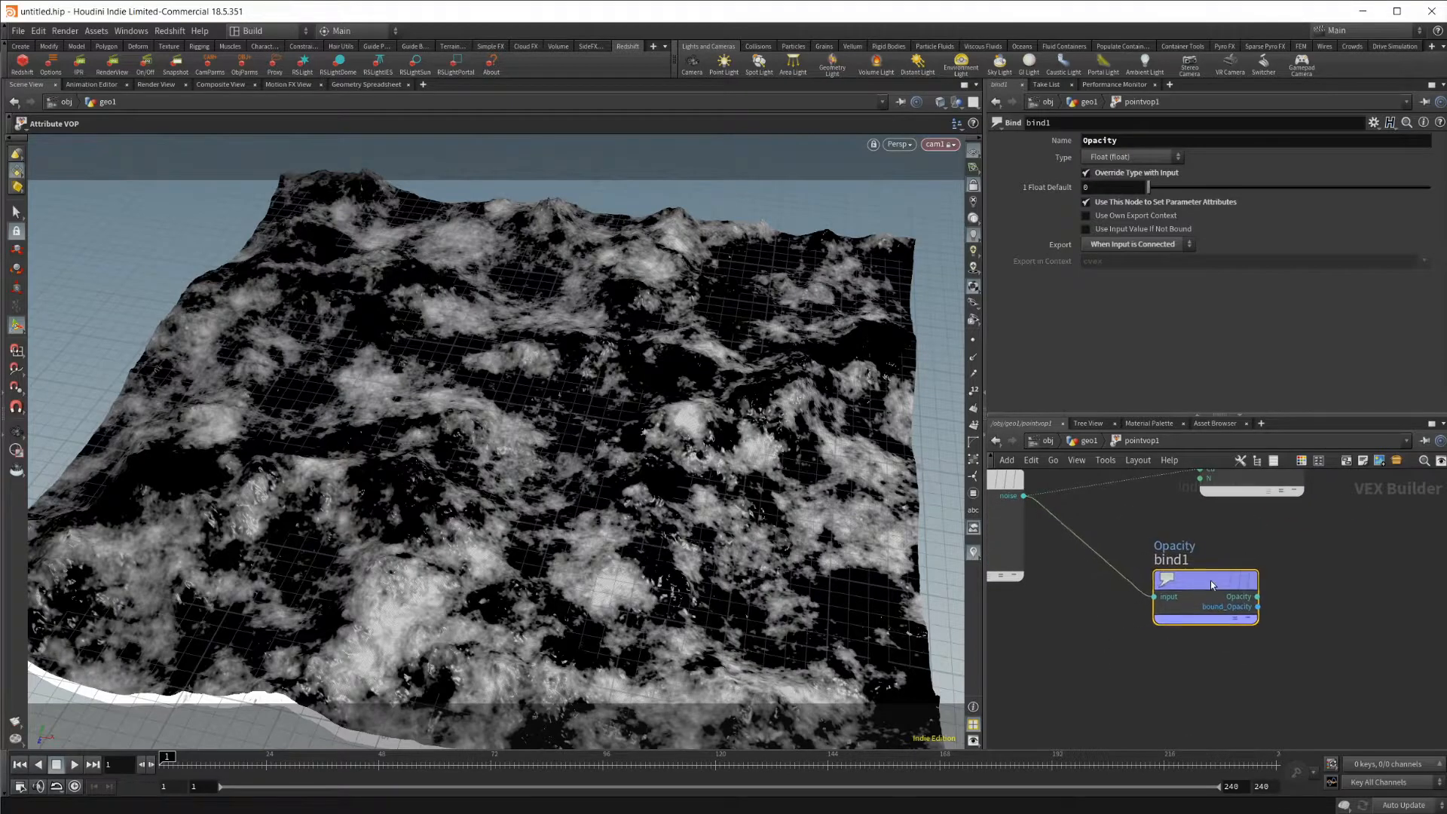
# Add a Material node below pointvop1 in geo1 and assign /mat/redshift_vopnet1 as its material.
pyautogui.click(1086, 442)
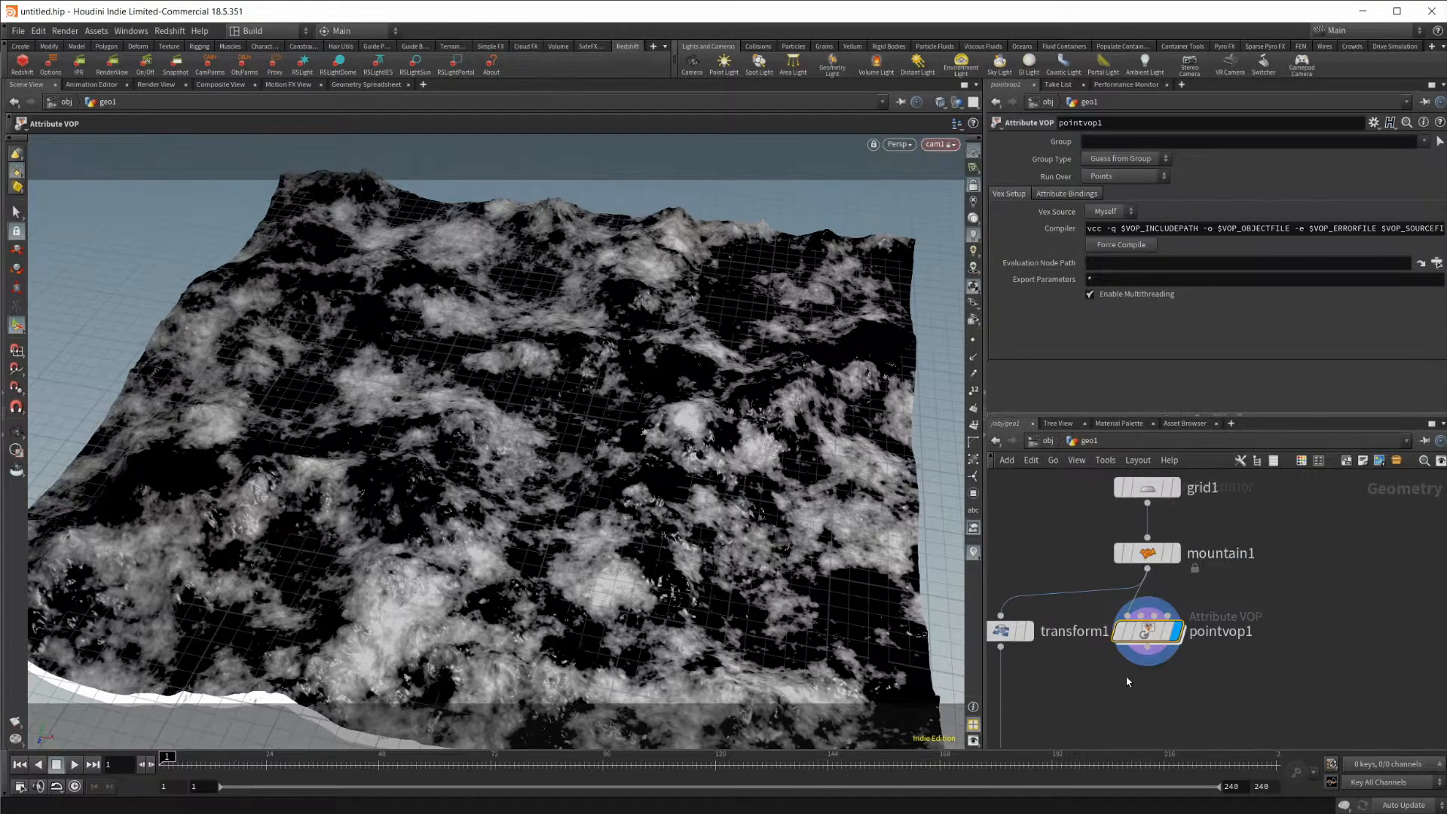
pyautogui.moveTo(1128, 682); pyautogui.dragTo(1094, 577, button='middle')
pyautogui.press('Tab')
pyautogui.write('mat')
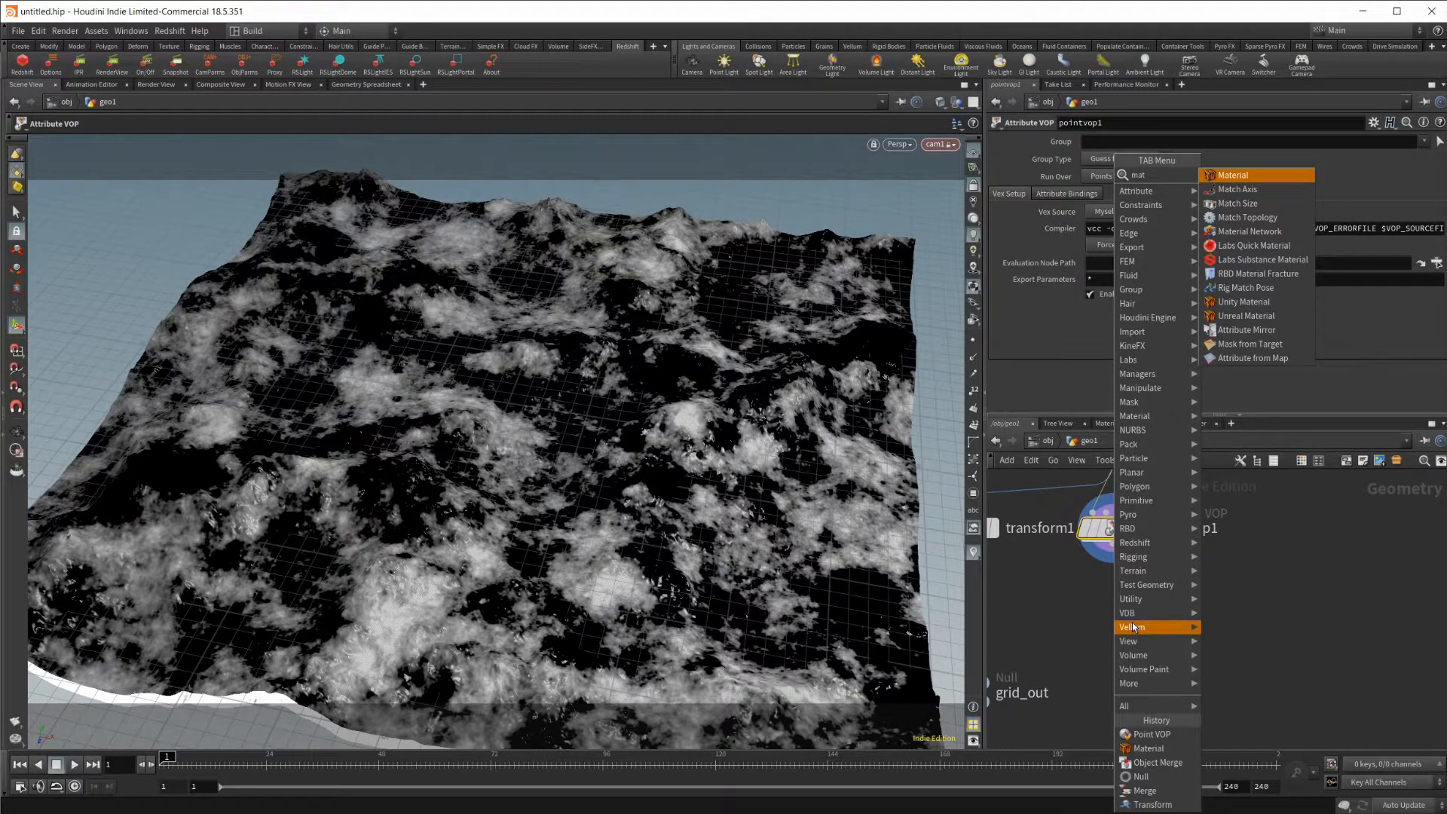
pyautogui.press('Return')
pyautogui.click(1134, 627)
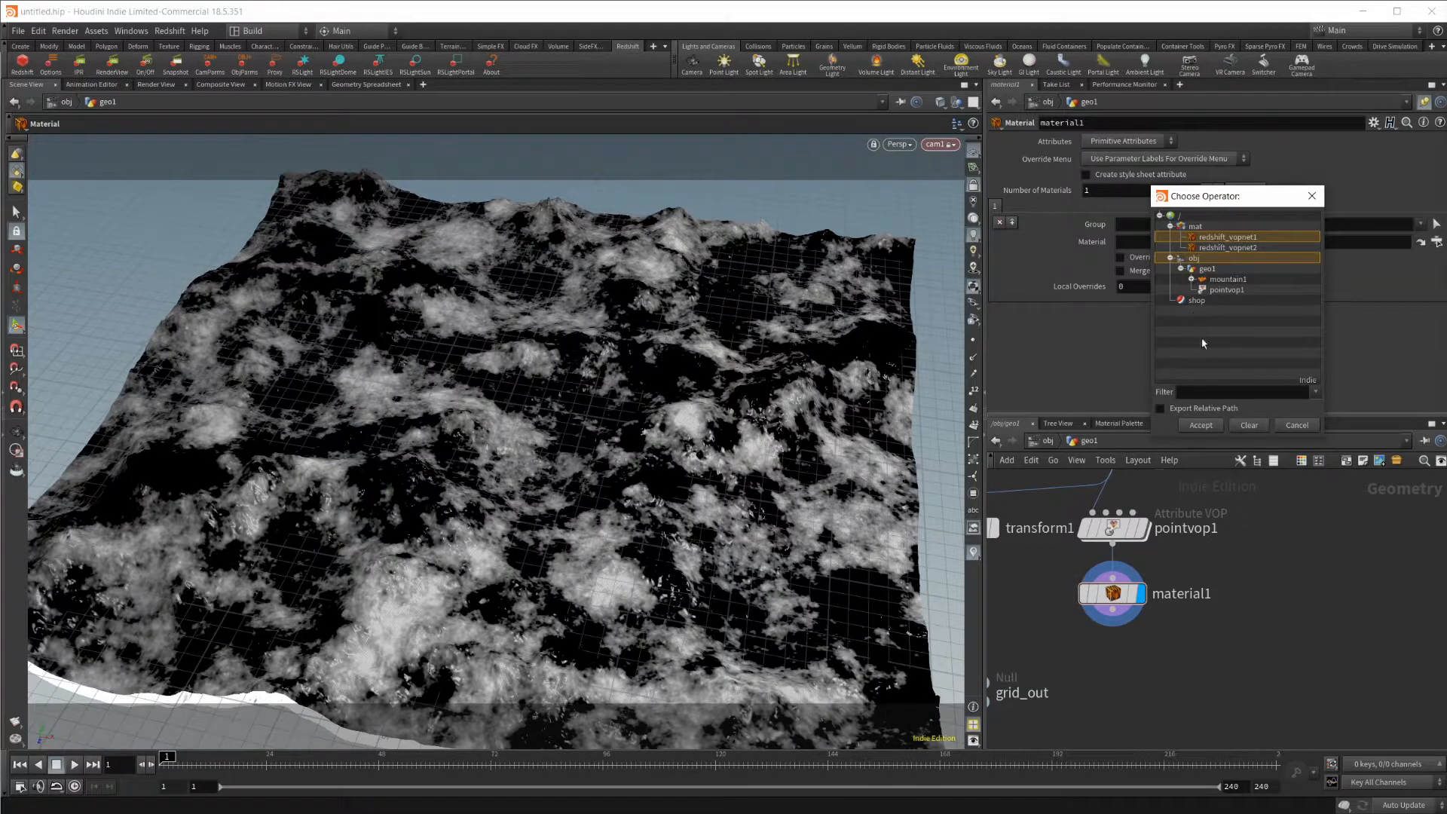
pyautogui.doubleClick(1240, 237)
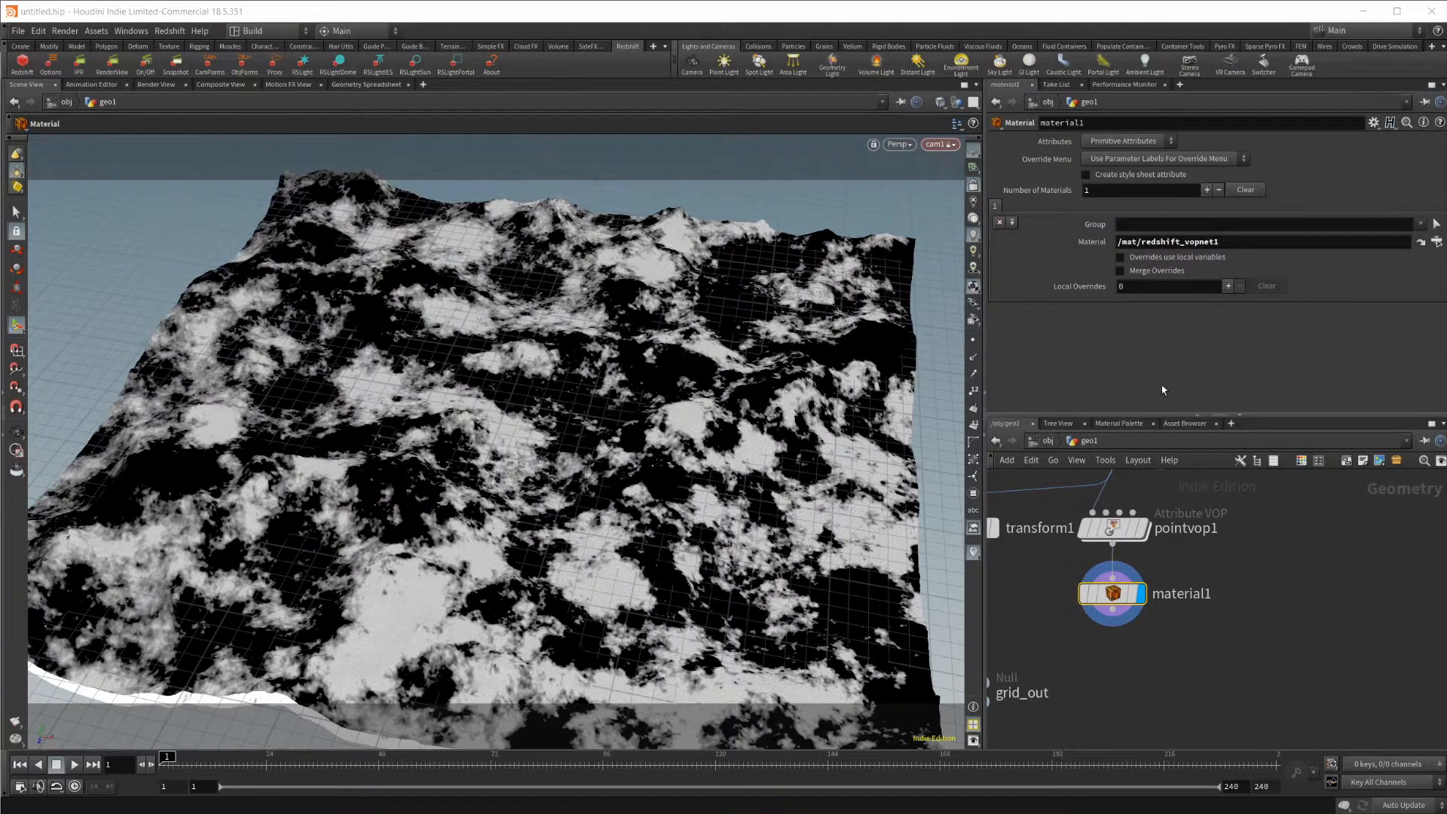
# Open the redshift_vopnet1 shader network in the mat context and bring its Material1 node into view.
pyautogui.click(1047, 440)
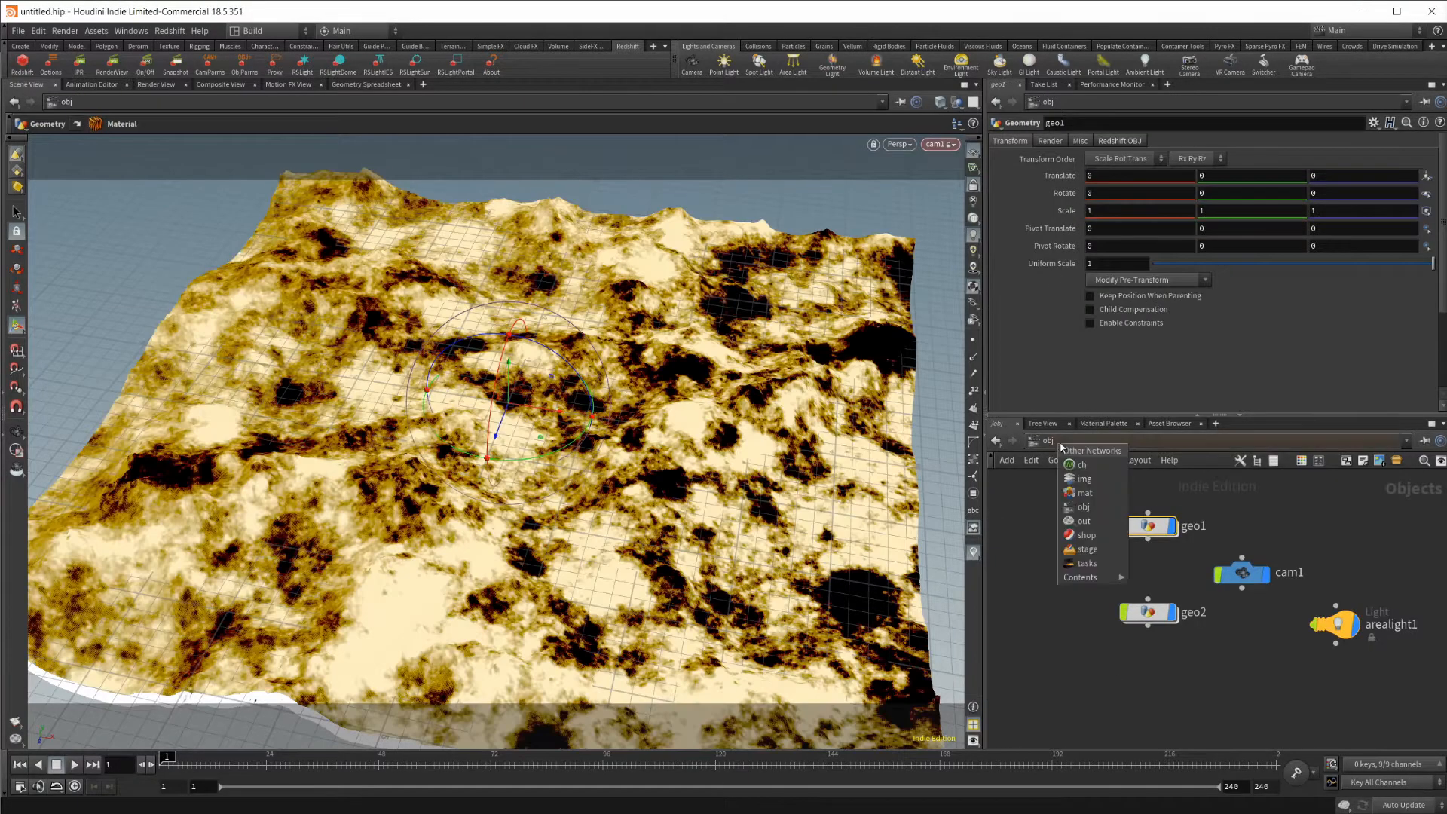
pyautogui.click(1115, 493)
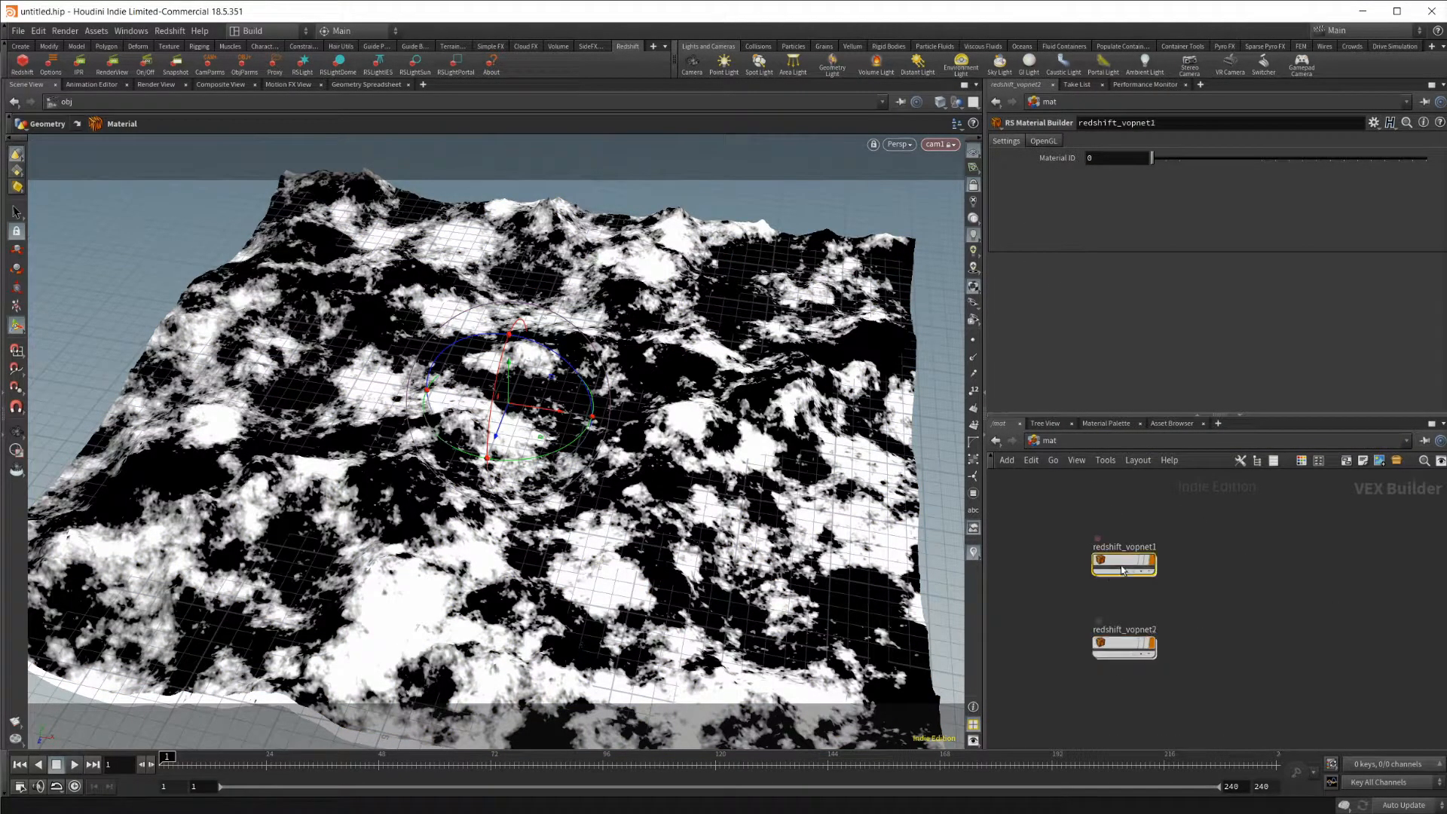
pyautogui.doubleClick(1102, 567)
pyautogui.click(1215, 532)
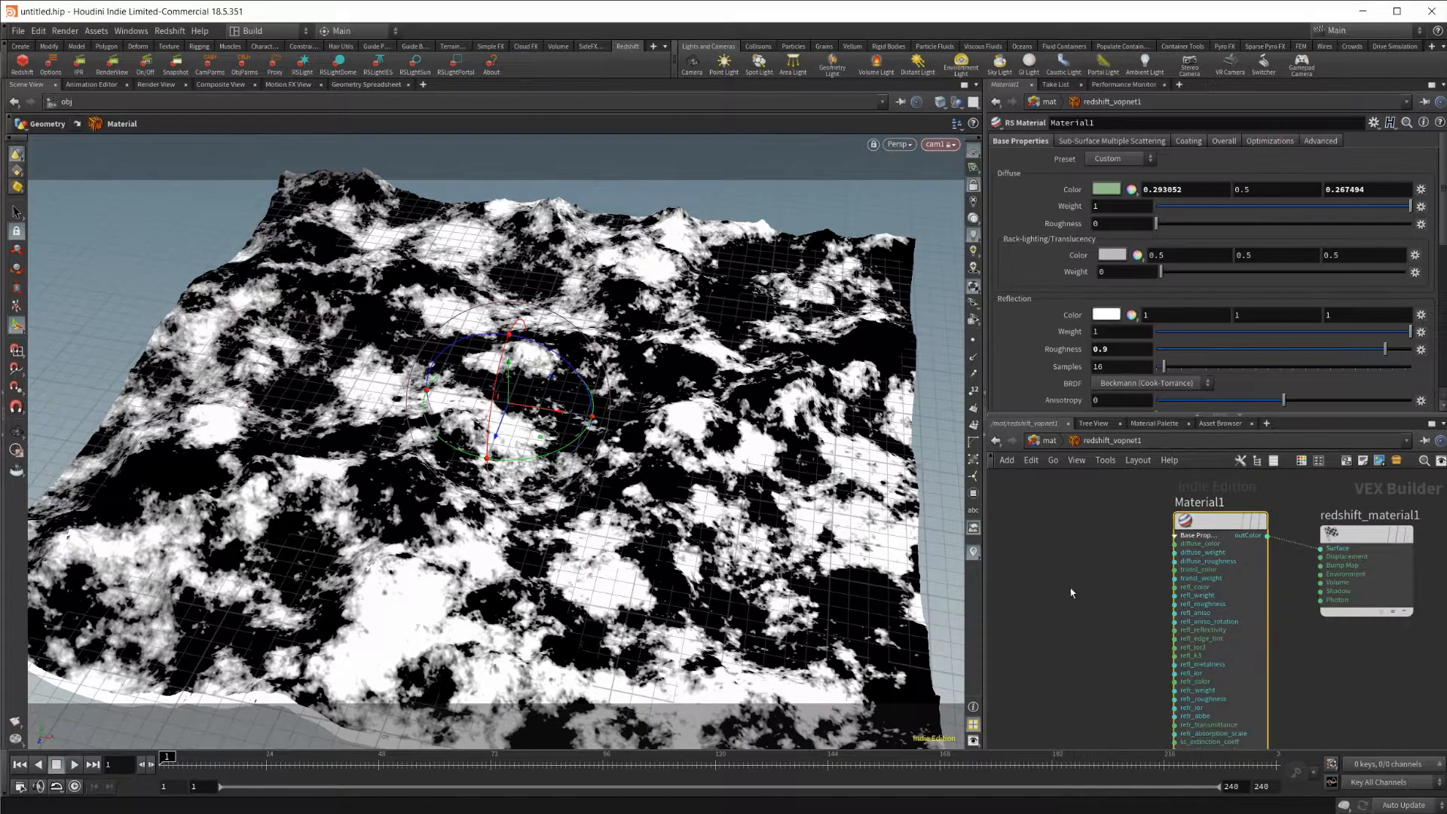
pyautogui.moveTo(1104, 673); pyautogui.dragTo(1163, 643, button='middle')
pyautogui.scroll(-2, 1173, 588)
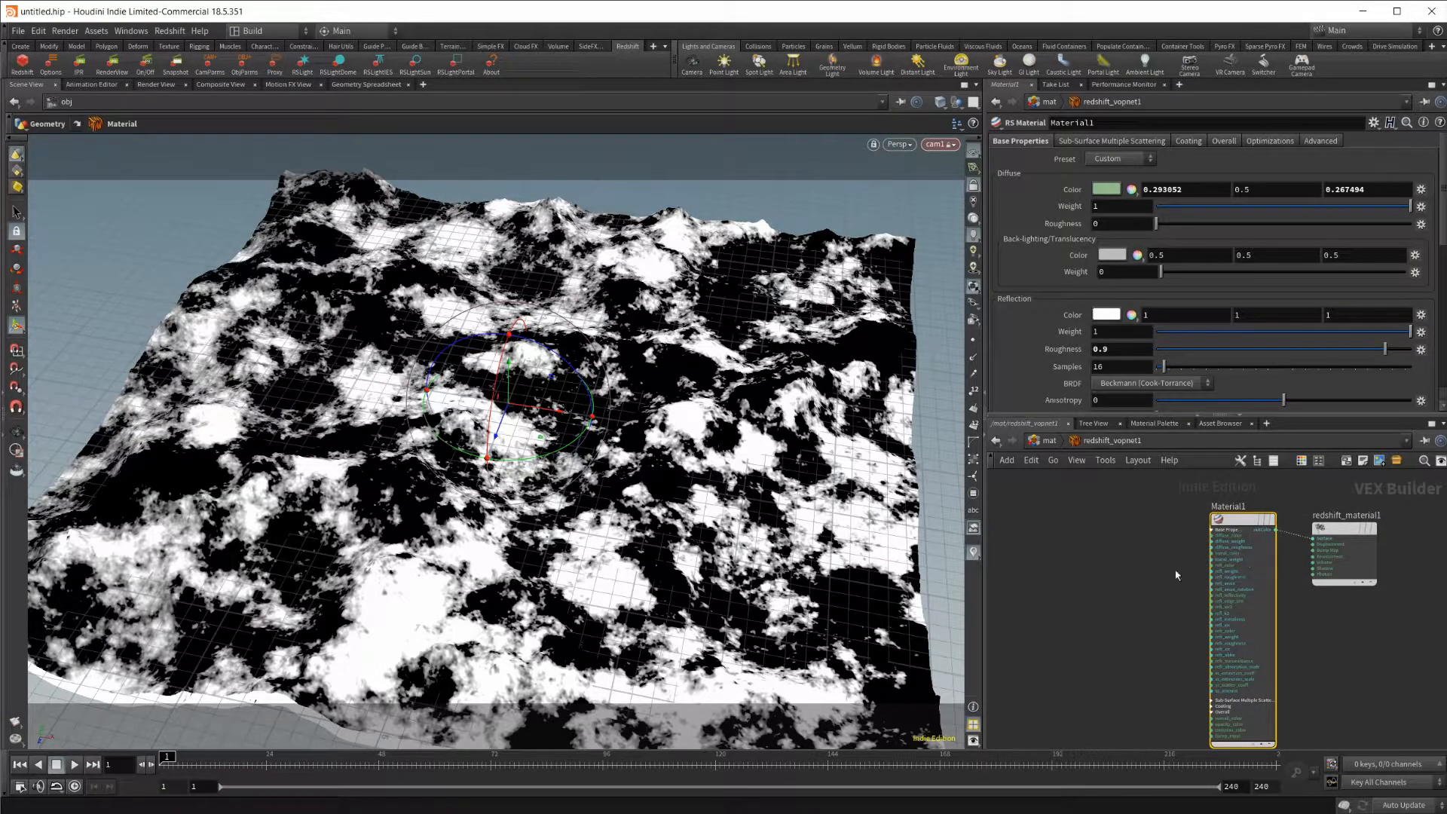
pyautogui.click(1050, 441)
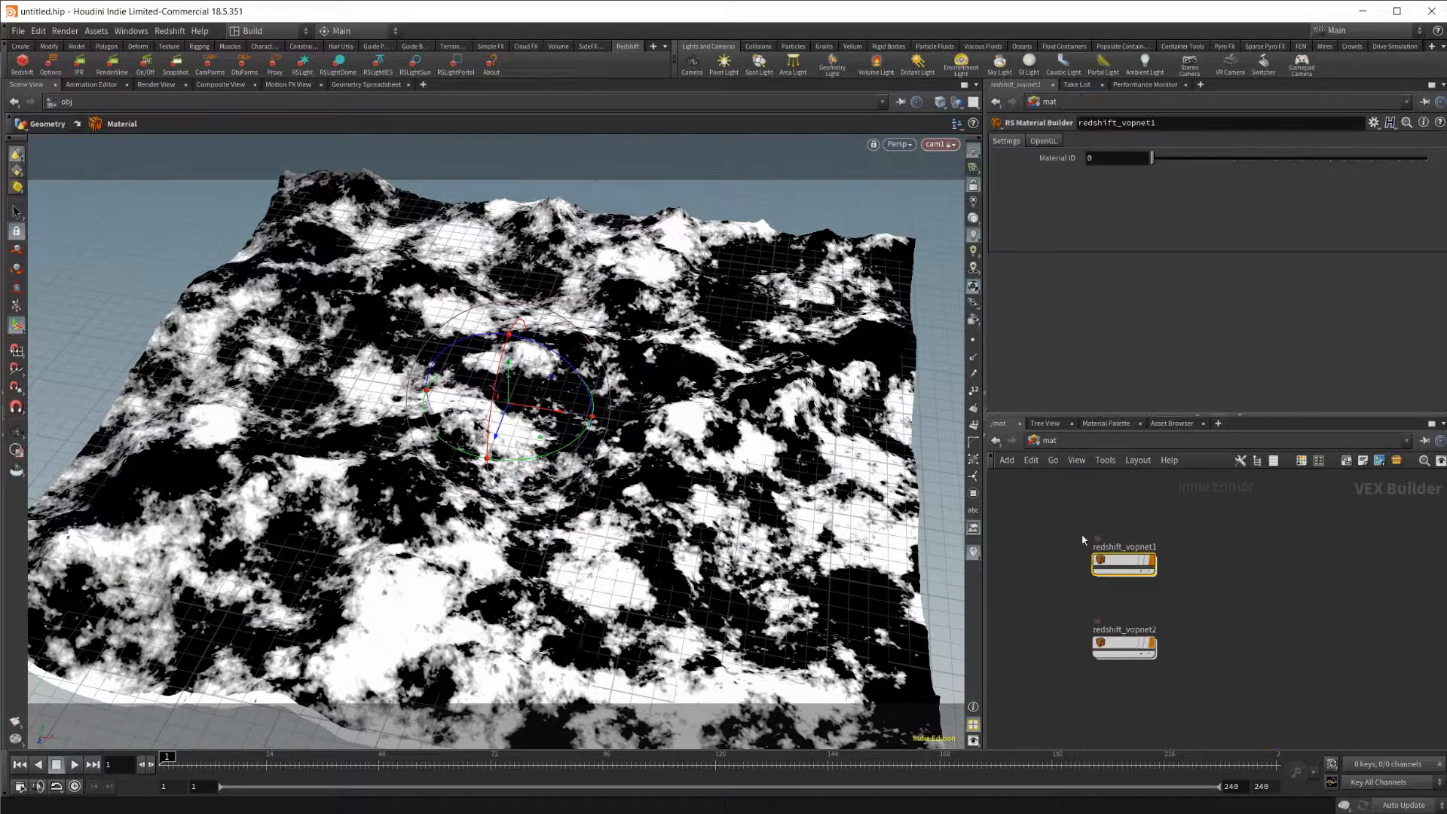
pyautogui.press('Tab')
pyautogui.write('rs')
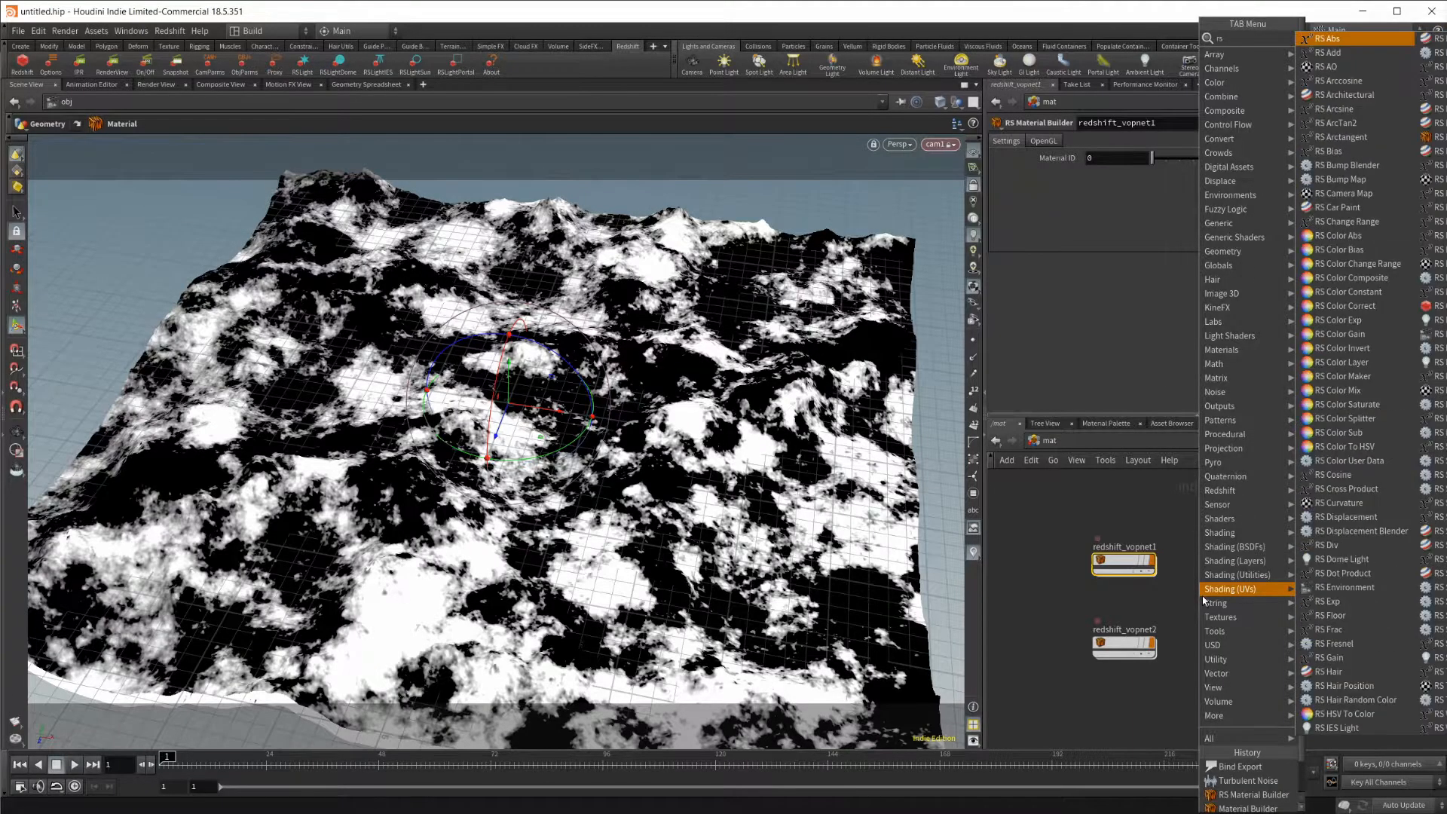
pyautogui.write(' mat bui')
pyautogui.press('Return')
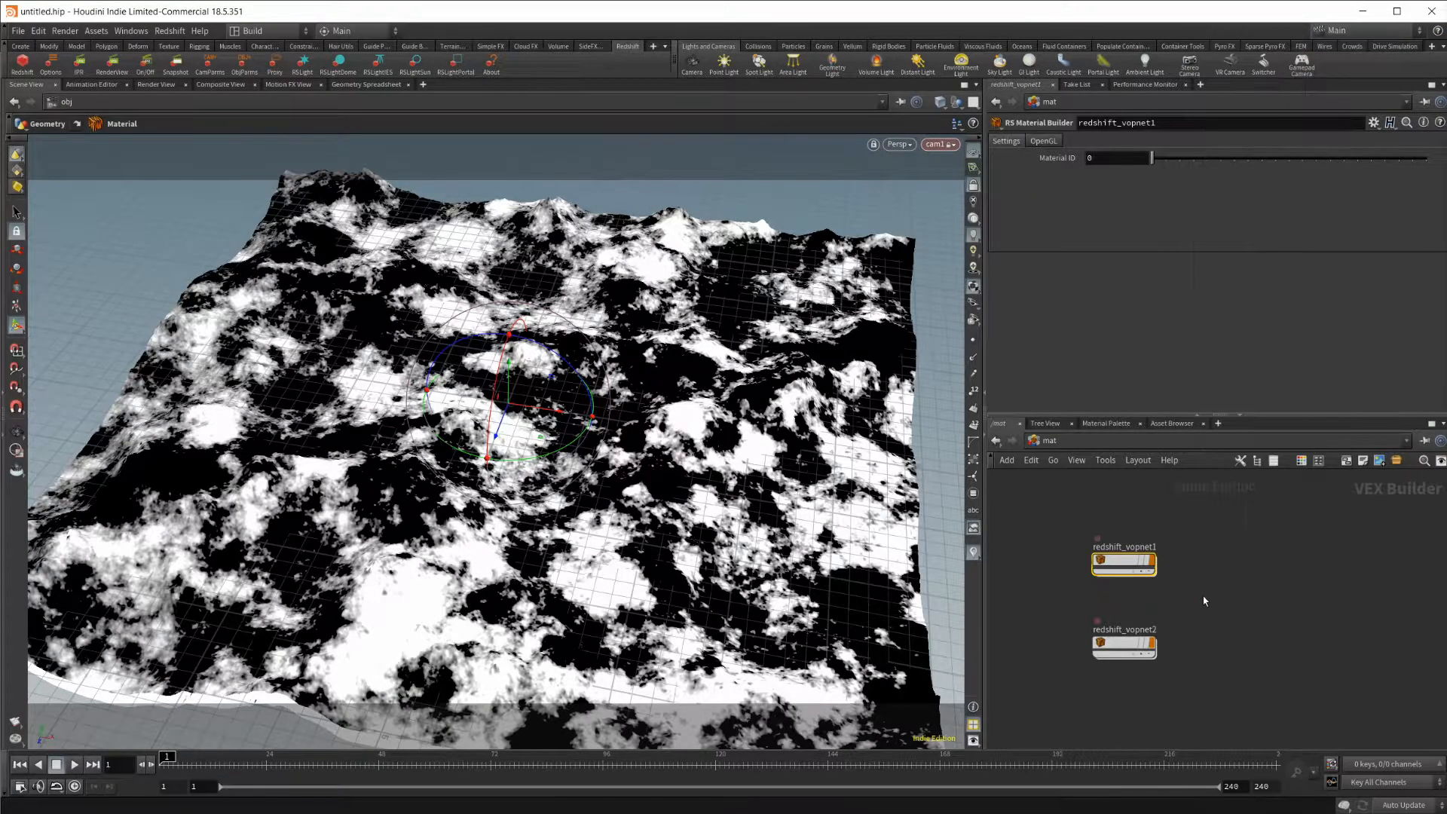
# Reopen the redshift_vopnet1 network and start the live render in the Redshift Render View.
pyautogui.doubleClick(1123, 564)
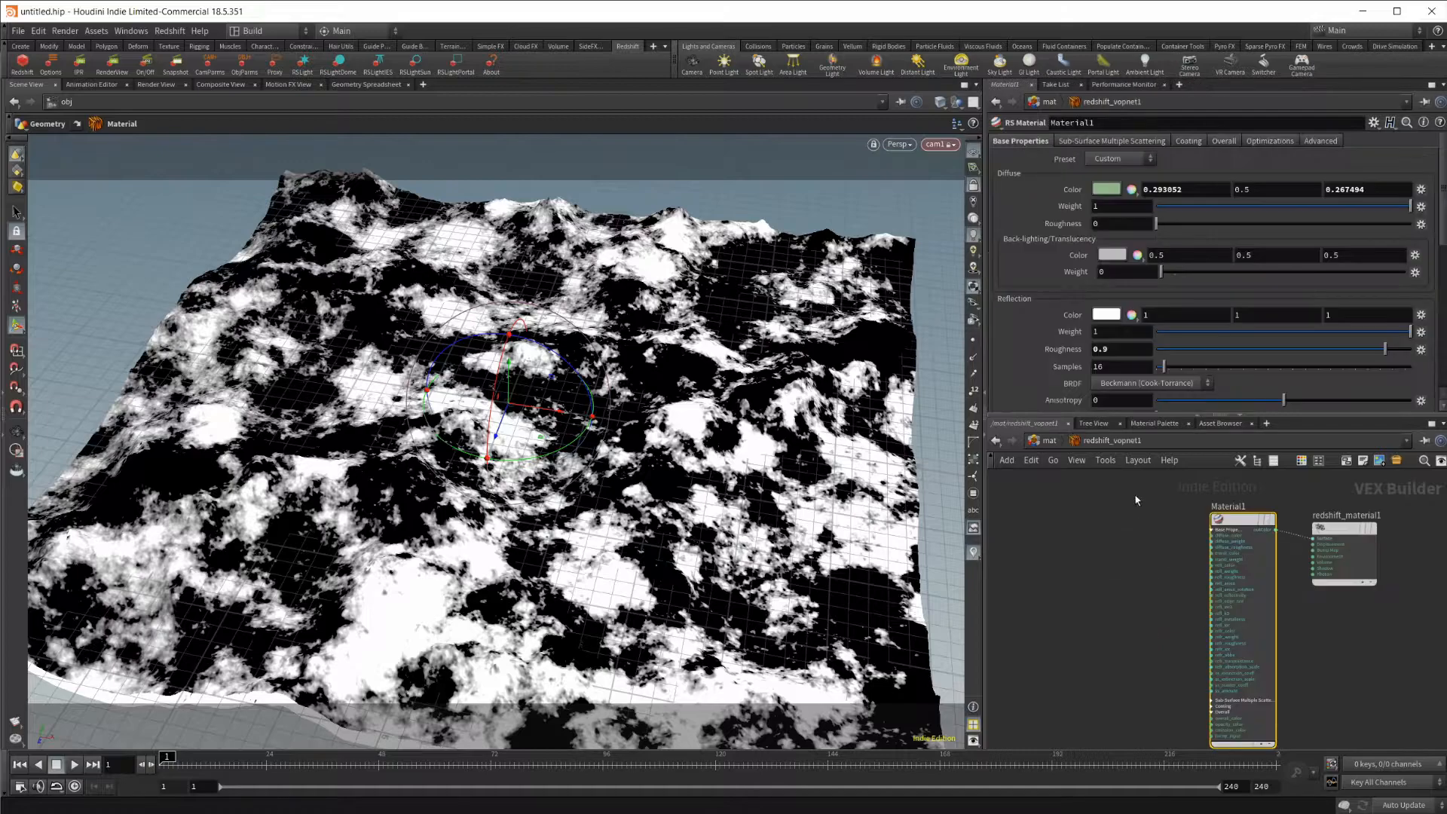
pyautogui.moveTo(1206, 509); pyautogui.dragTo(1339, 633)
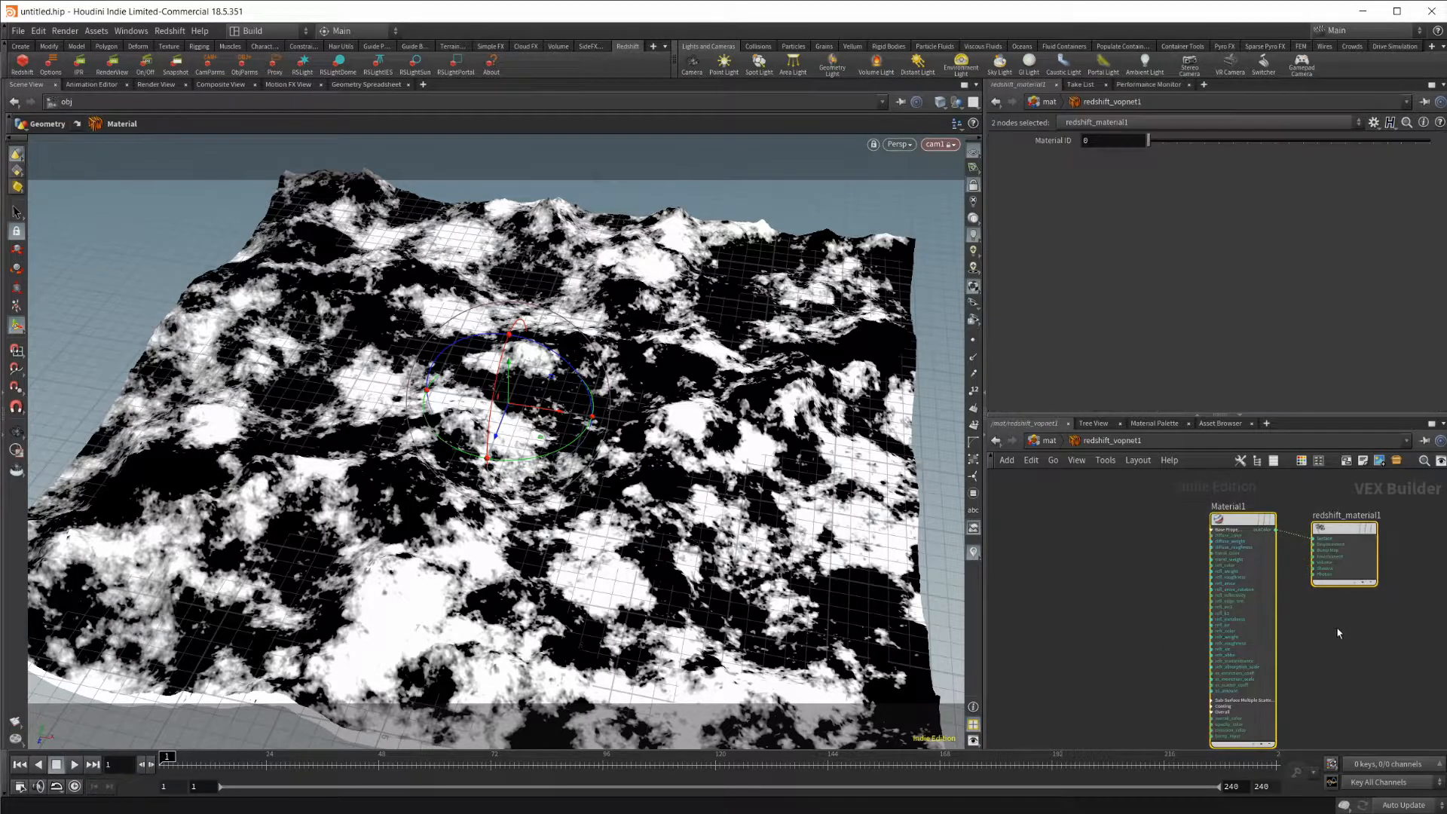
pyautogui.click(1111, 632)
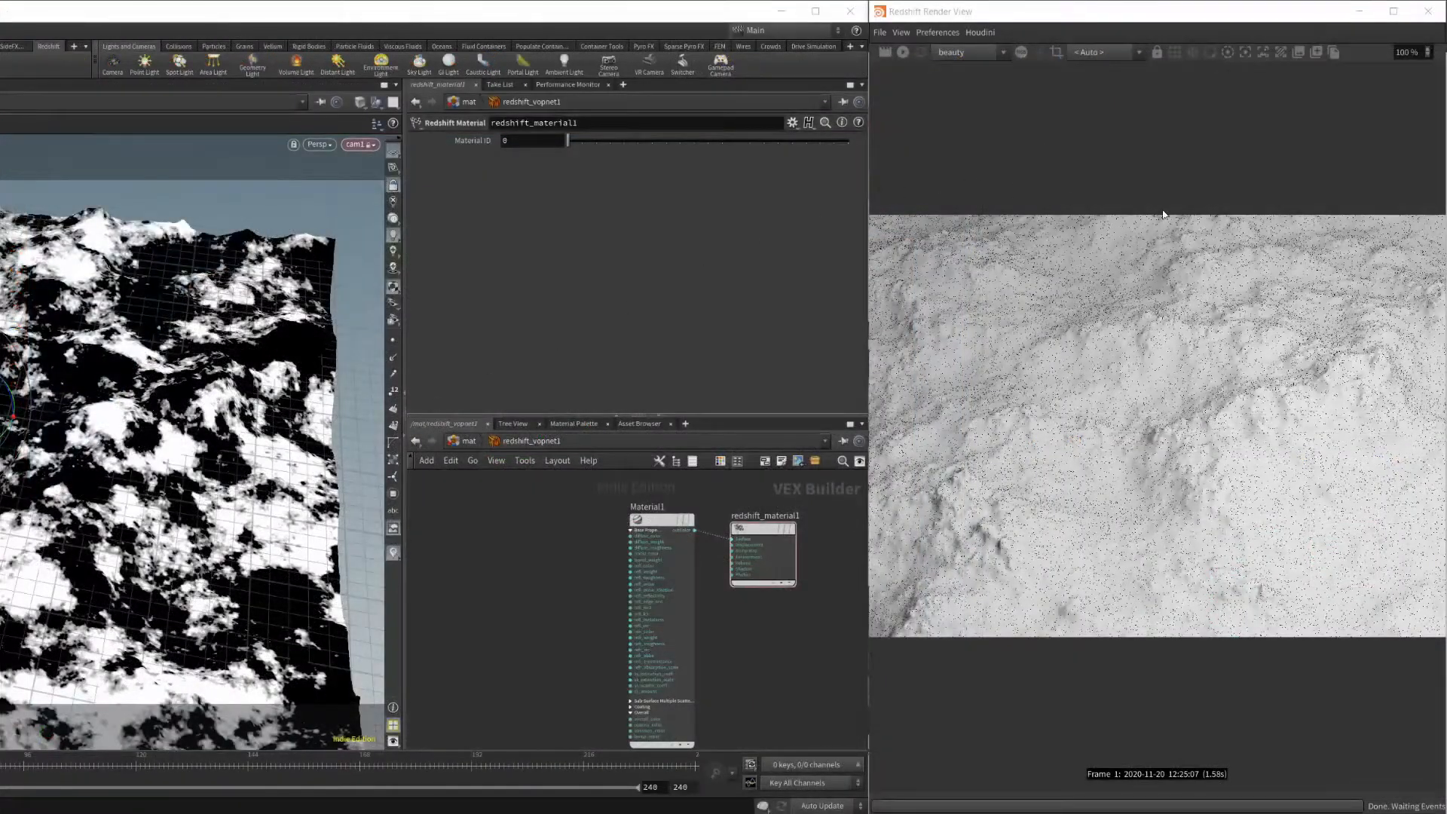
pyautogui.click(904, 56)
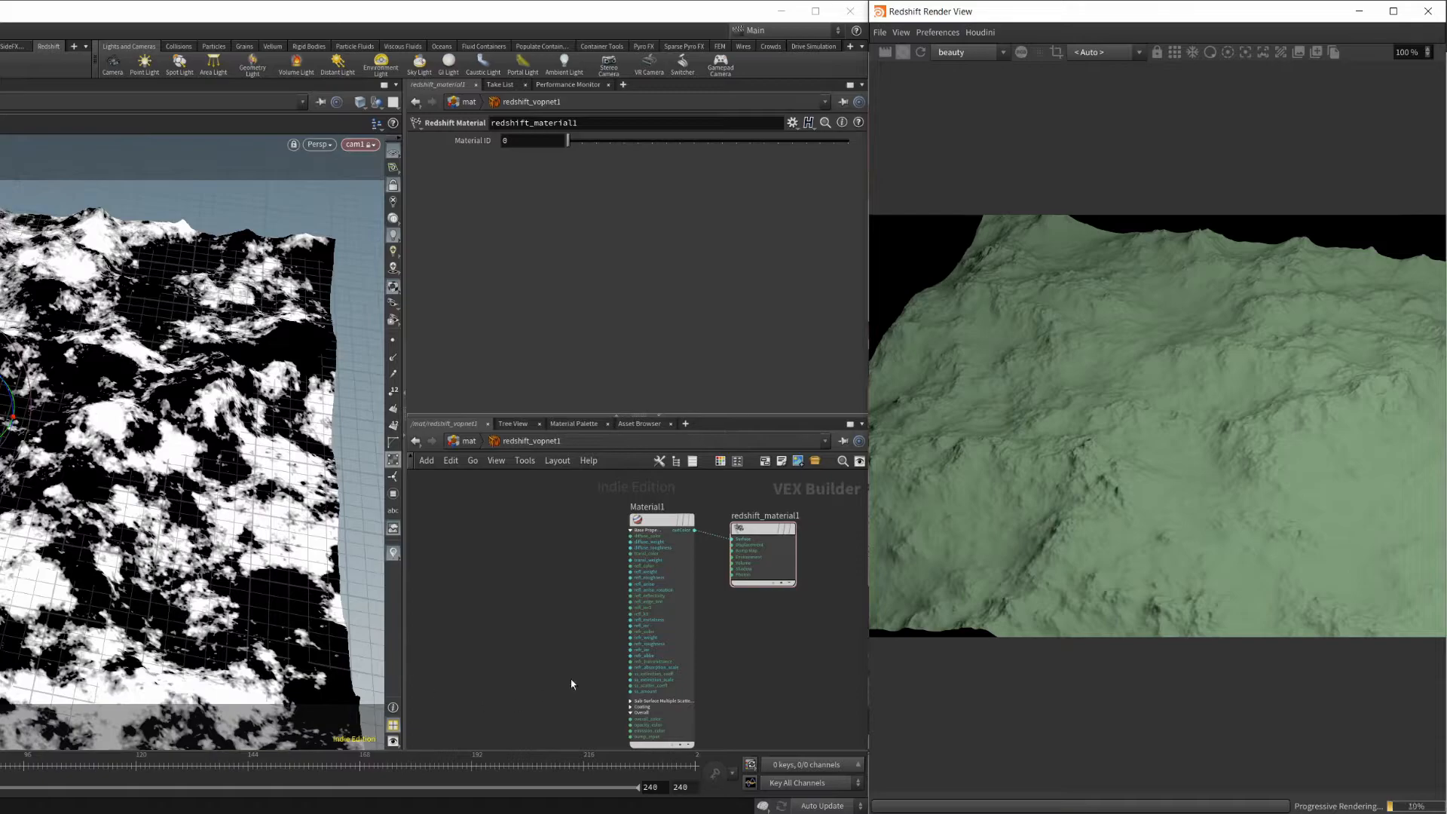
# Add an RS Point Attribute node and place it in the empty space on the input side of Material1.
pyautogui.moveTo(585, 565); pyautogui.dragTo(559, 559, button='middle')
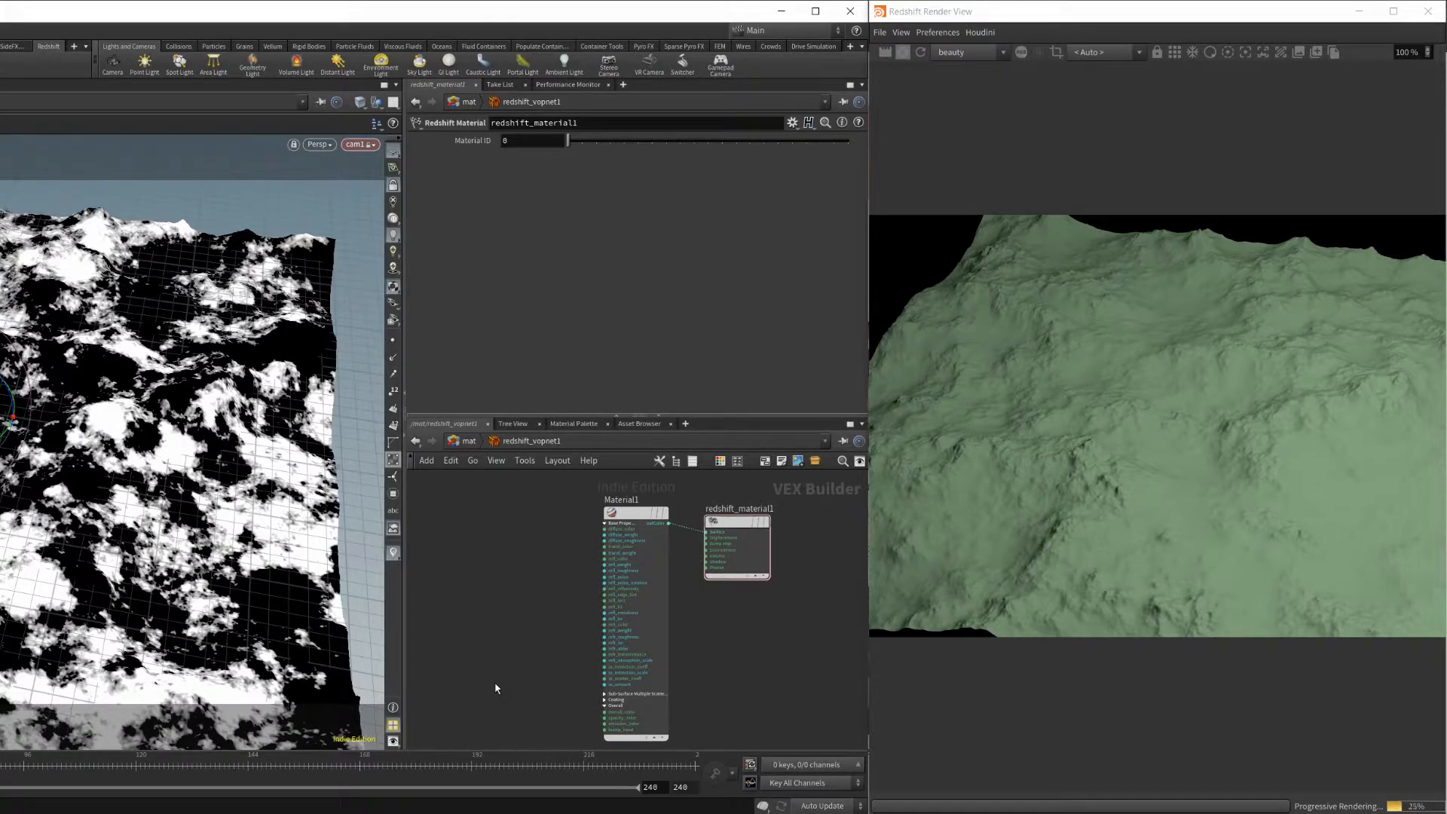
pyautogui.scroll(1, 496, 687)
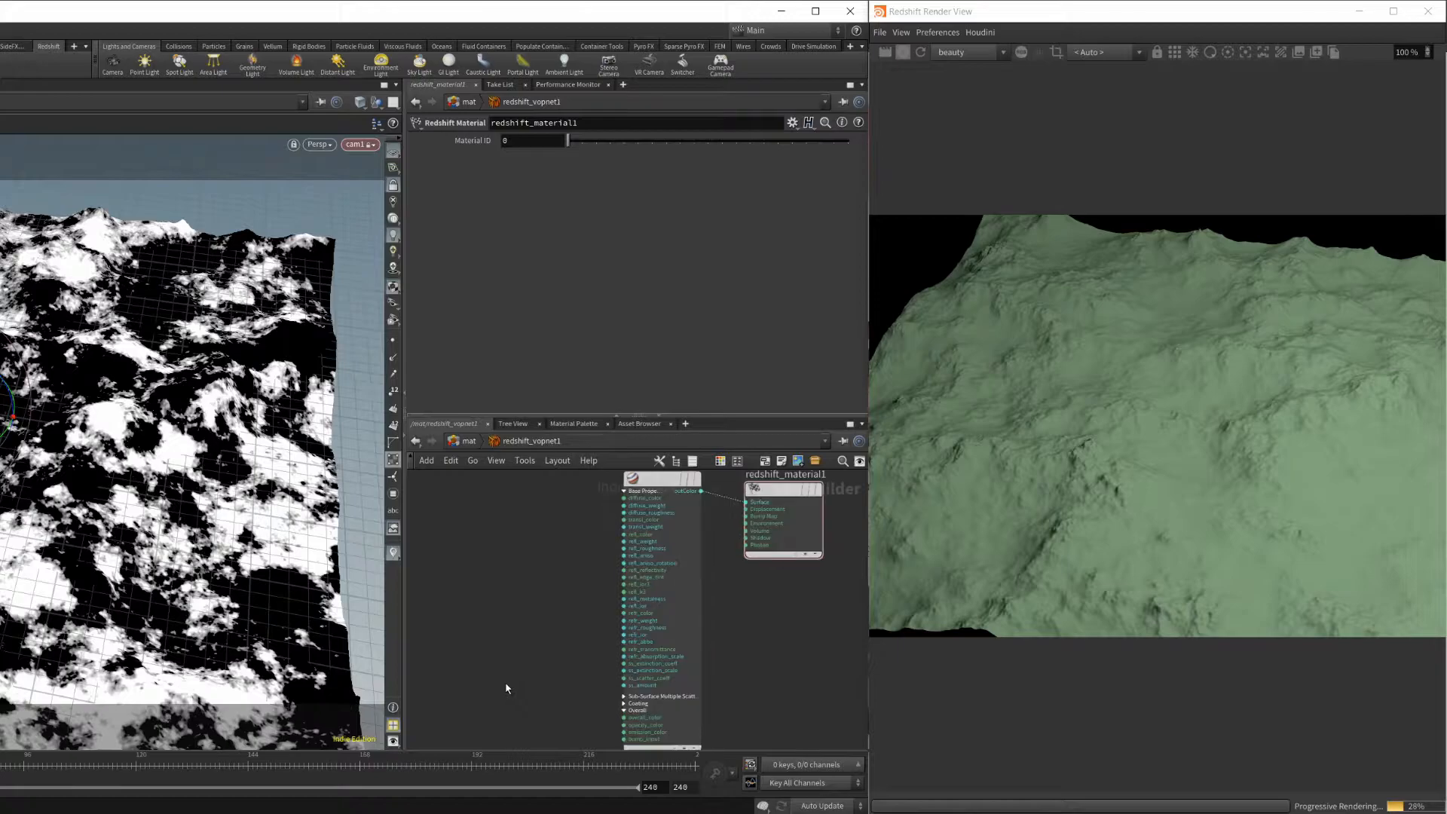
pyautogui.moveTo(526, 669); pyautogui.dragTo(505, 588, button='middle')
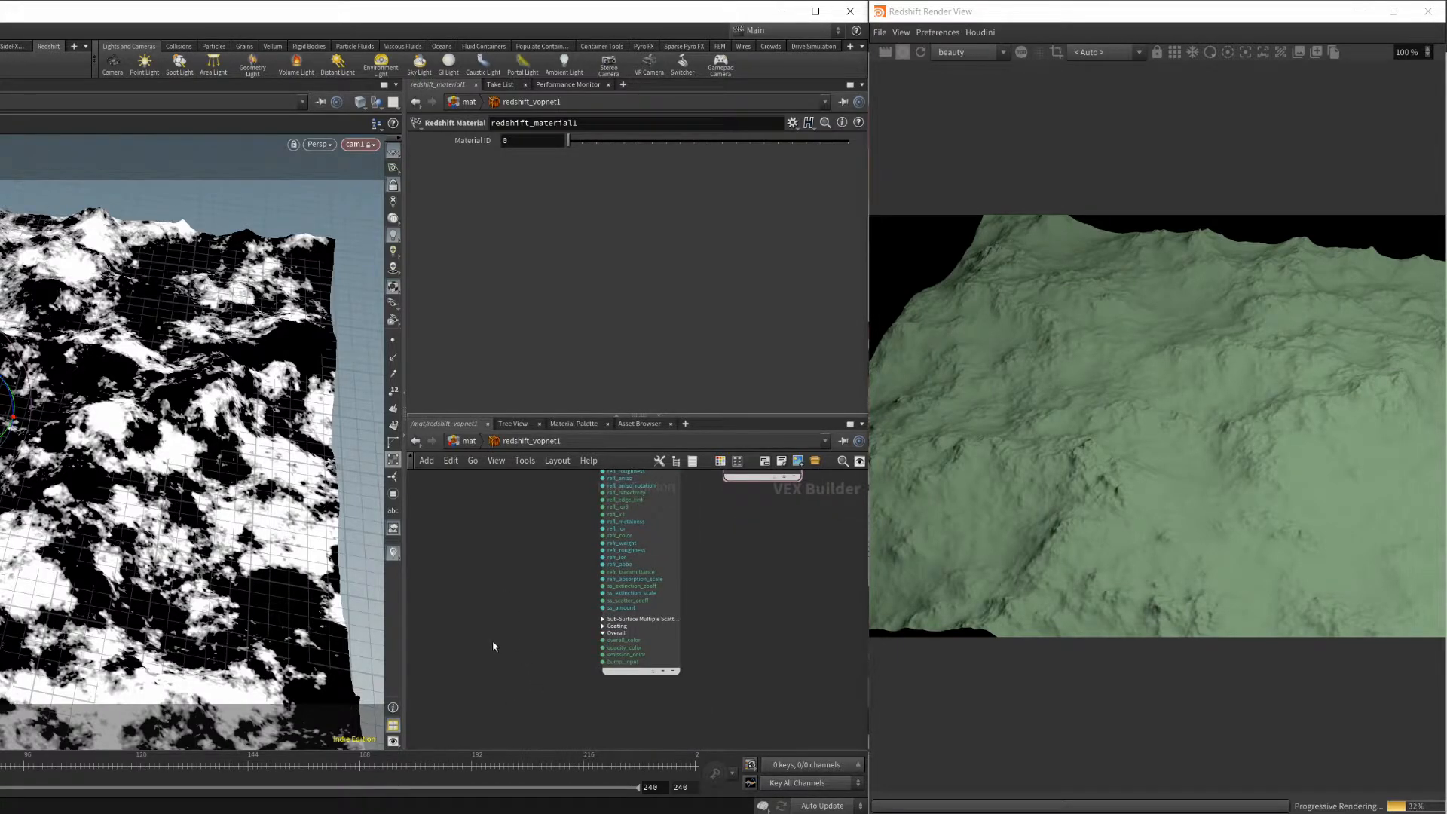
pyautogui.moveTo(492, 640); pyautogui.dragTo(601, 614, button='middle')
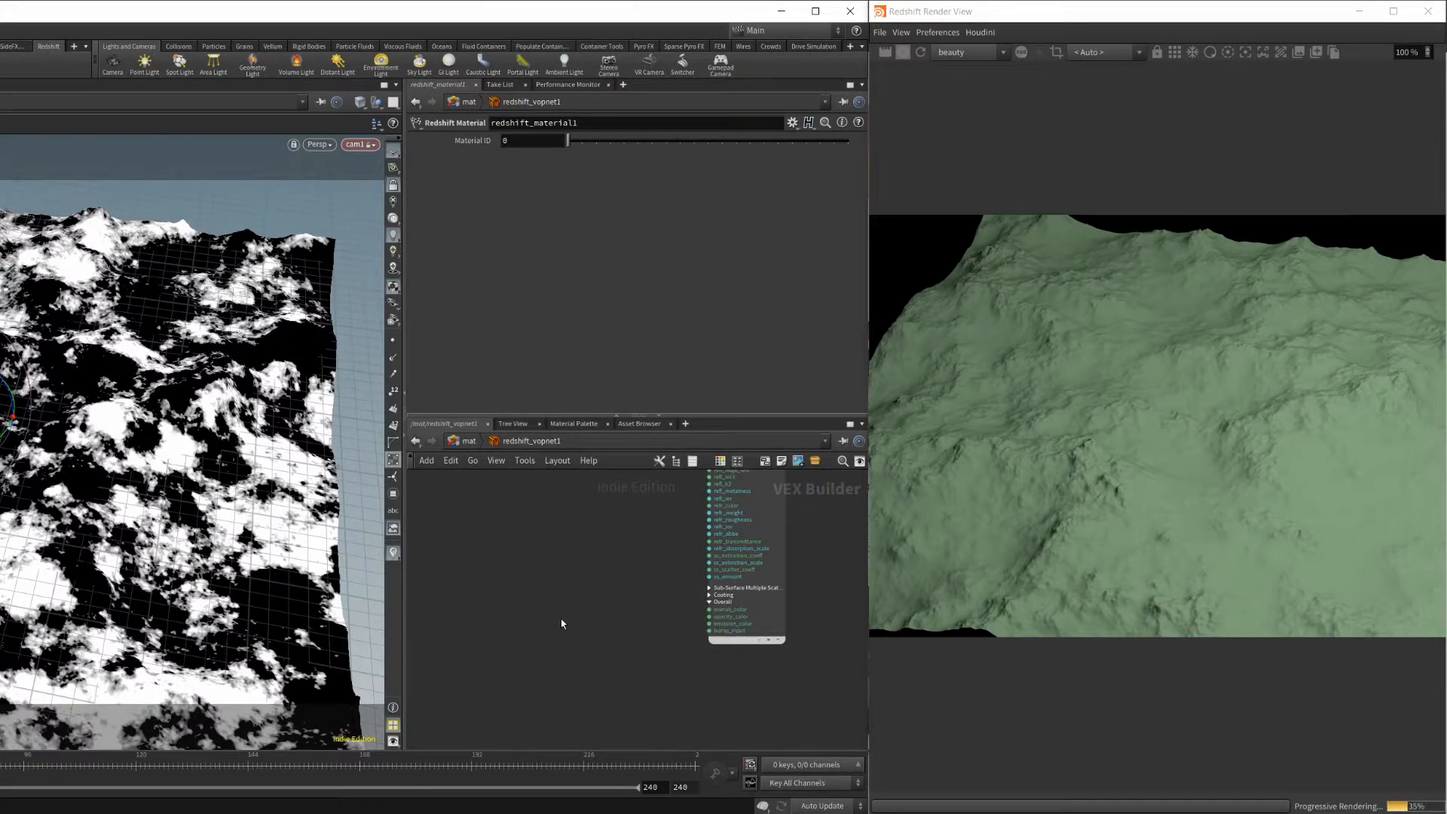
pyautogui.press('Tab')
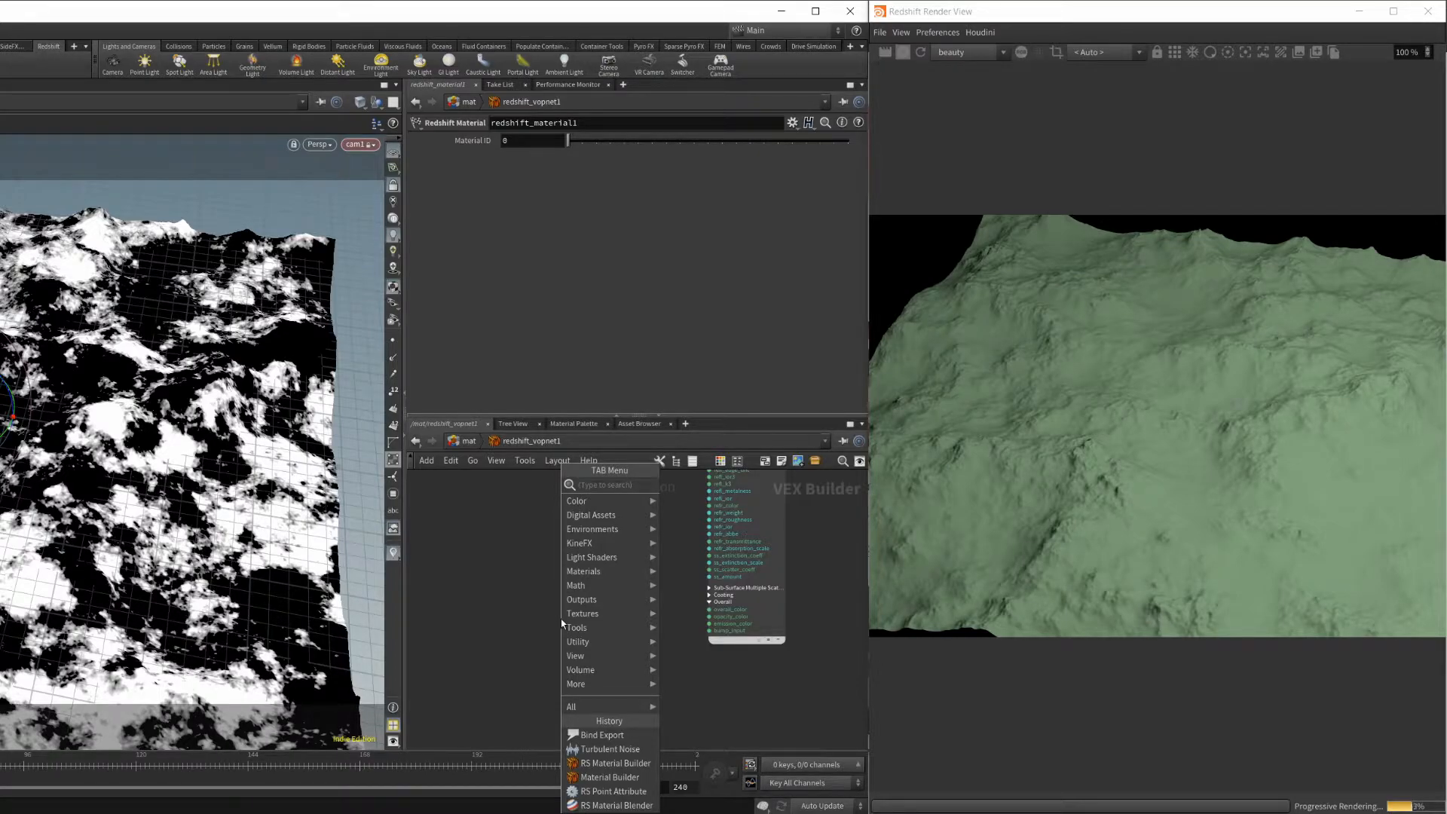
pyautogui.write('att')
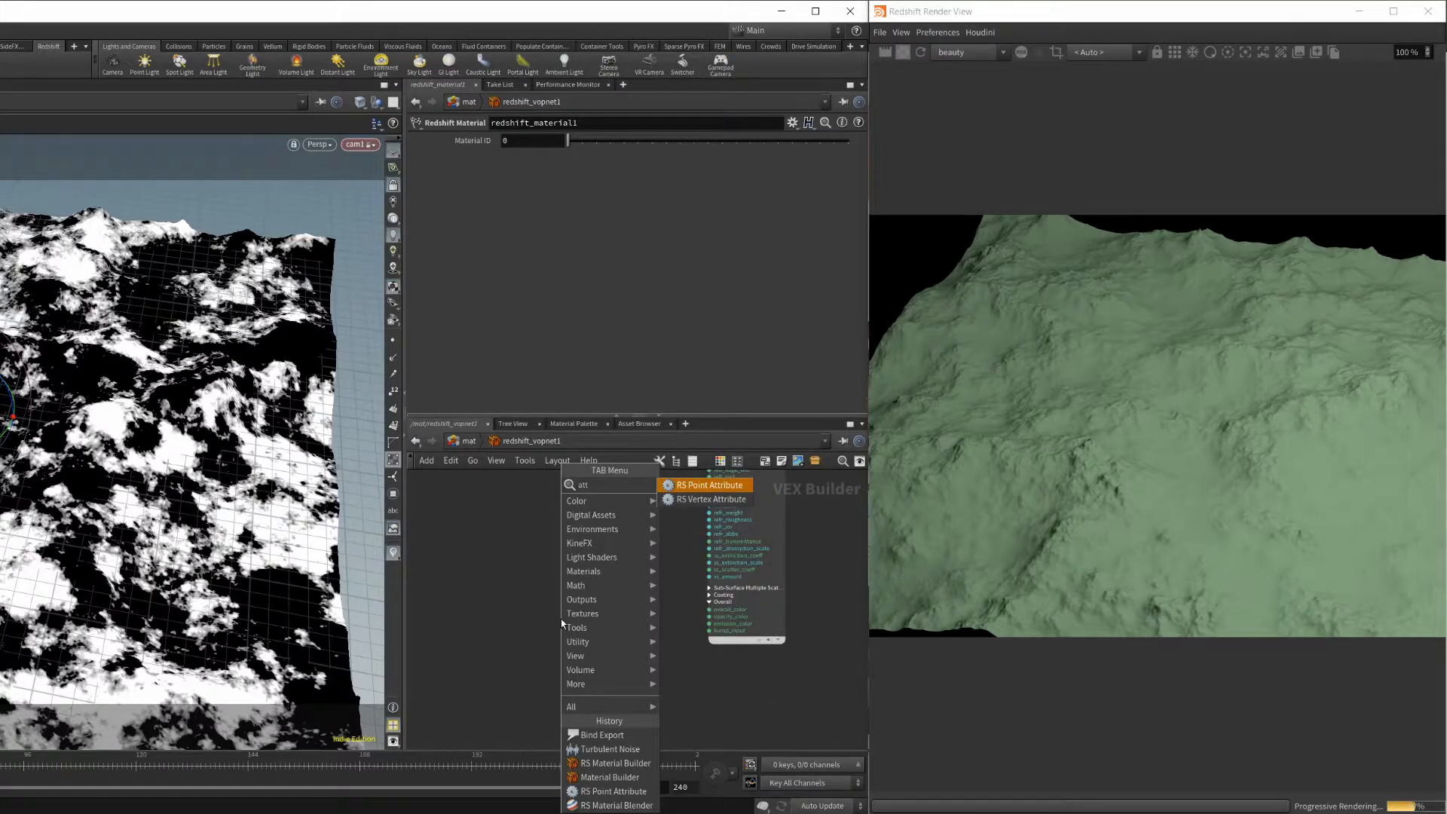
pyautogui.press('Return')
pyautogui.click(568, 621)
pyautogui.moveTo(569, 622); pyautogui.dragTo(516, 635)
pyautogui.moveTo(582, 596); pyautogui.dragTo(639, 633, button='middle')
pyautogui.moveTo(565, 663); pyautogui.dragTo(523, 547)
pyautogui.moveTo(592, 554); pyautogui.dragTo(632, 627, button='middle')
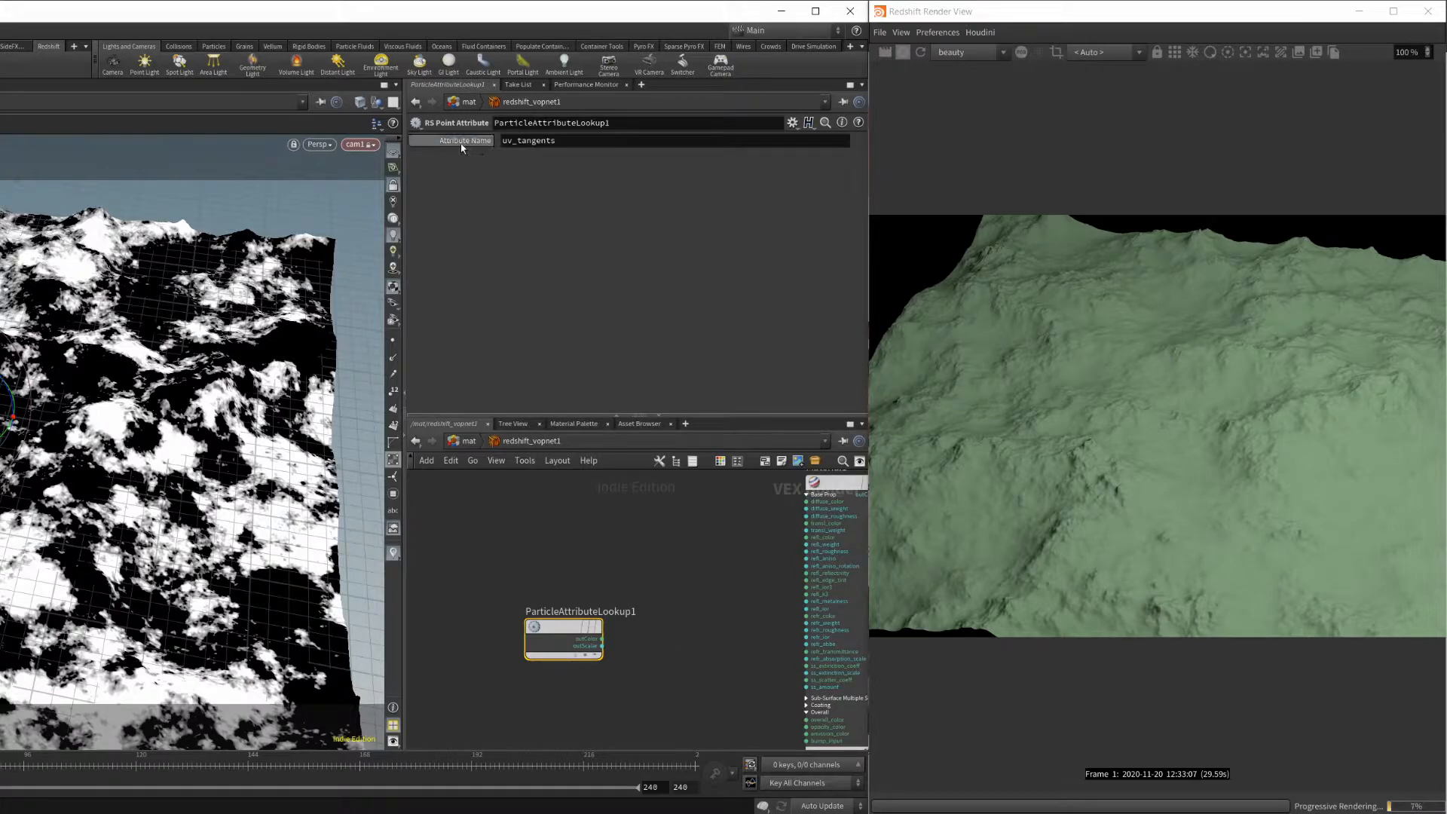
# Set the RS Point Attribute node's attribute name to Opacity.
pyautogui.doubleClick(588, 141)
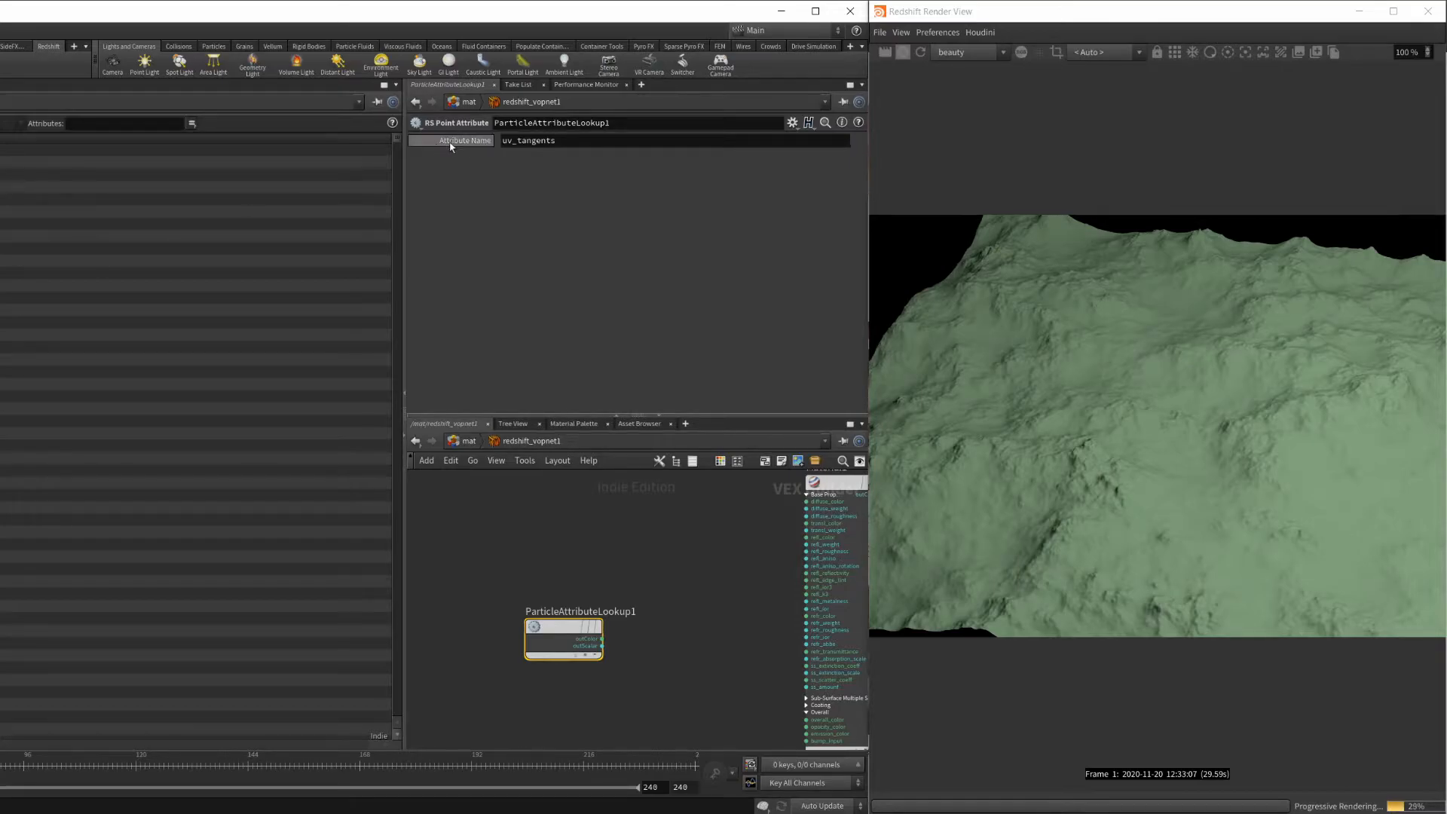
pyautogui.moveTo(573, 142); pyautogui.dragTo(411, 141)
pyautogui.write('Opacity')
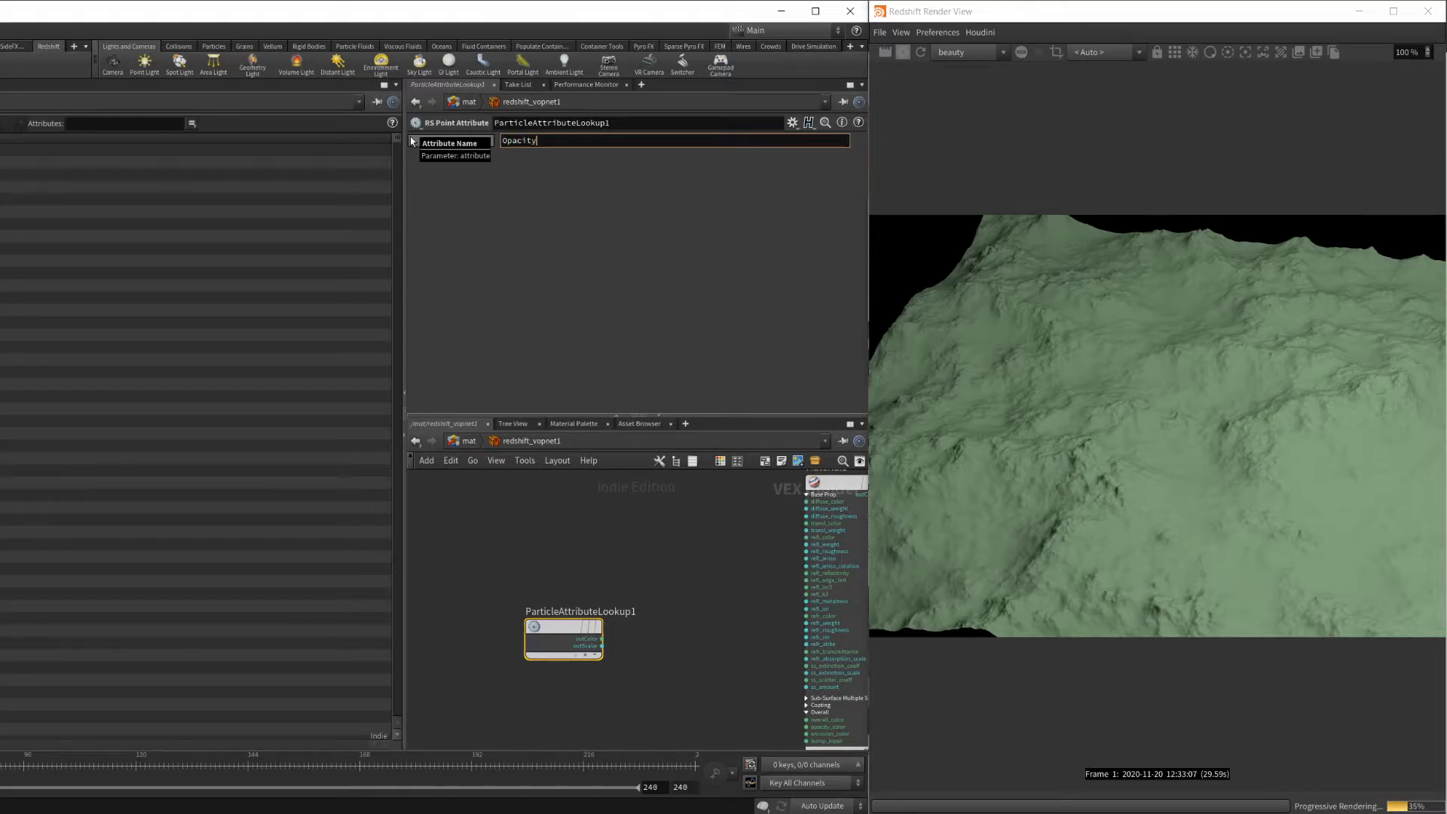
pyautogui.press('Return')
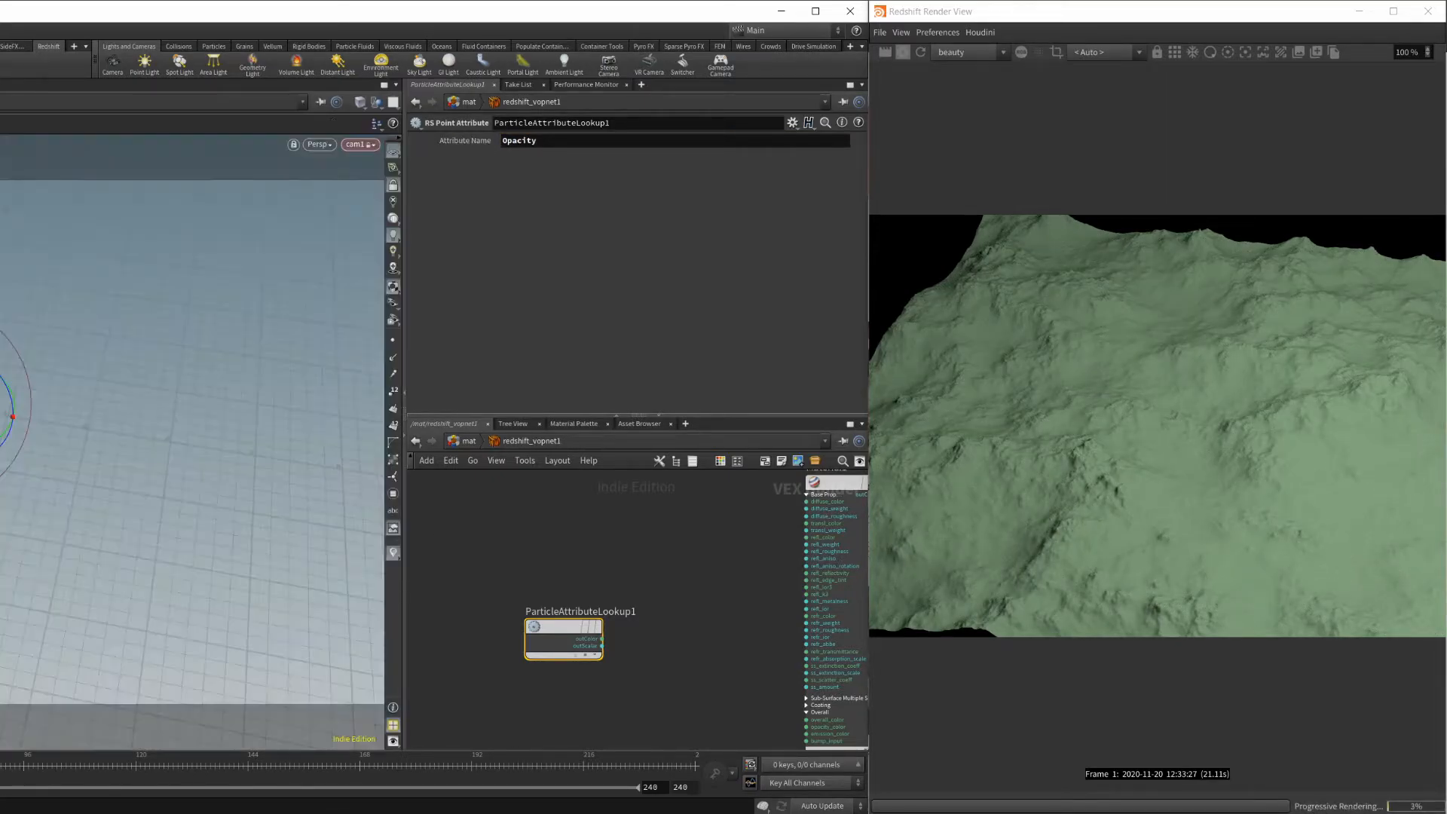
# Connect the point attribute node's outColor output to Material1's diffuse_color input.
pyautogui.moveTo(601, 598); pyautogui.dragTo(477, 604, button='middle')
pyautogui.scroll(3, 522, 658)
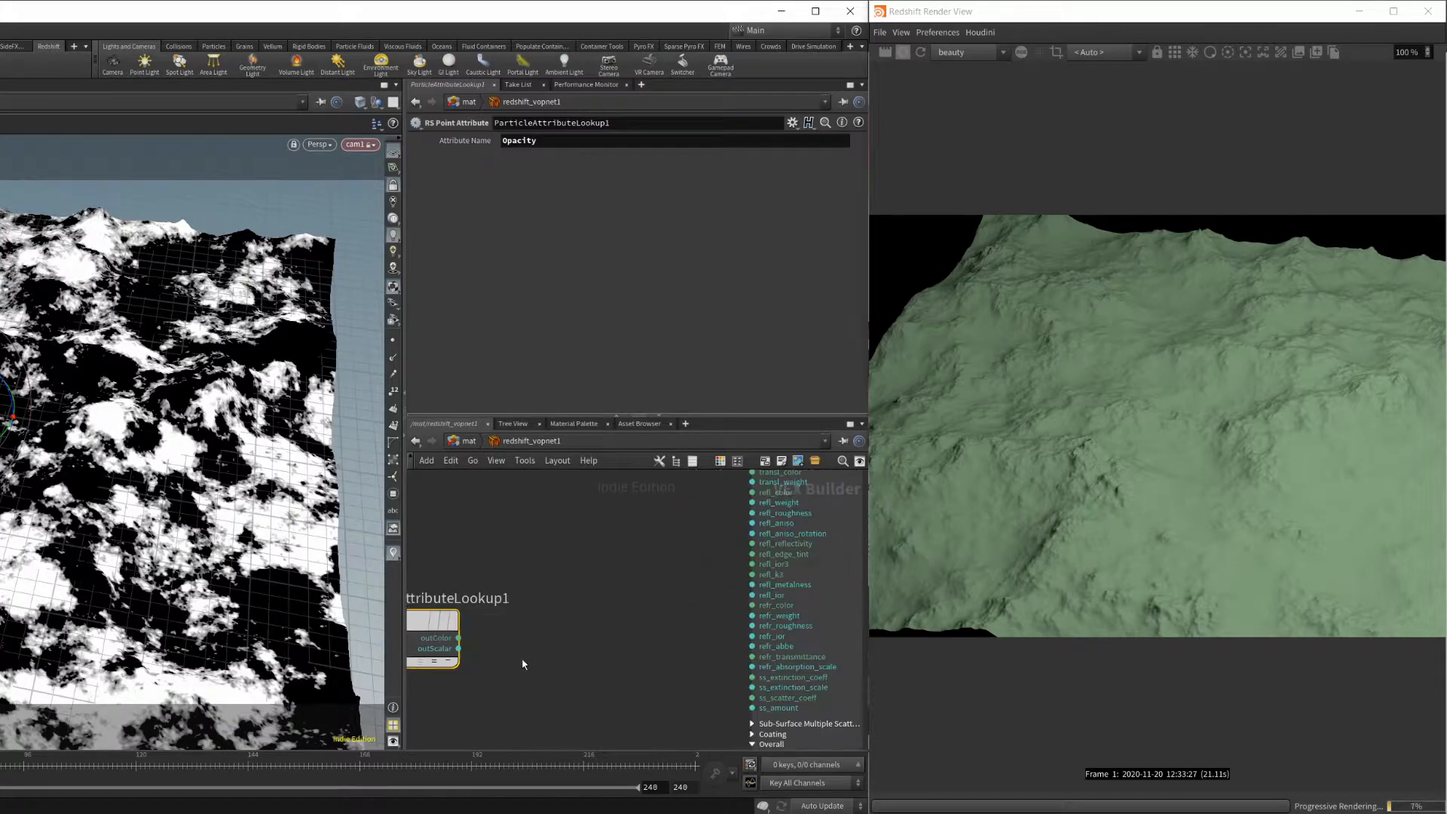
pyautogui.moveTo(531, 677); pyautogui.dragTo(514, 720, button='middle')
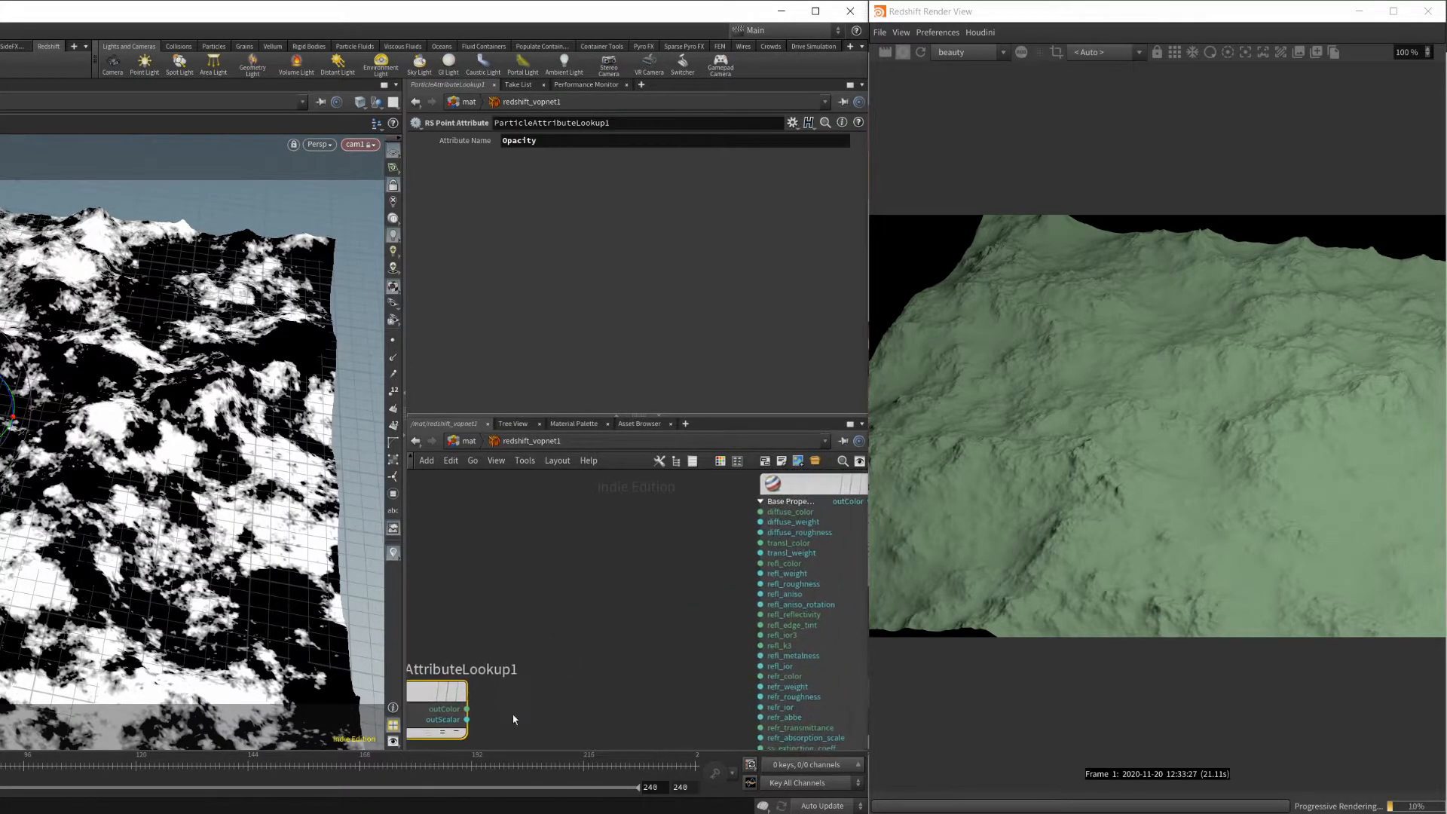
pyautogui.moveTo(468, 708); pyautogui.dragTo(761, 512)
pyautogui.click(513, 608)
pyautogui.moveTo(528, 693); pyautogui.dragTo(618, 665, button='middle')
pyautogui.moveTo(509, 651); pyautogui.dragTo(530, 634)
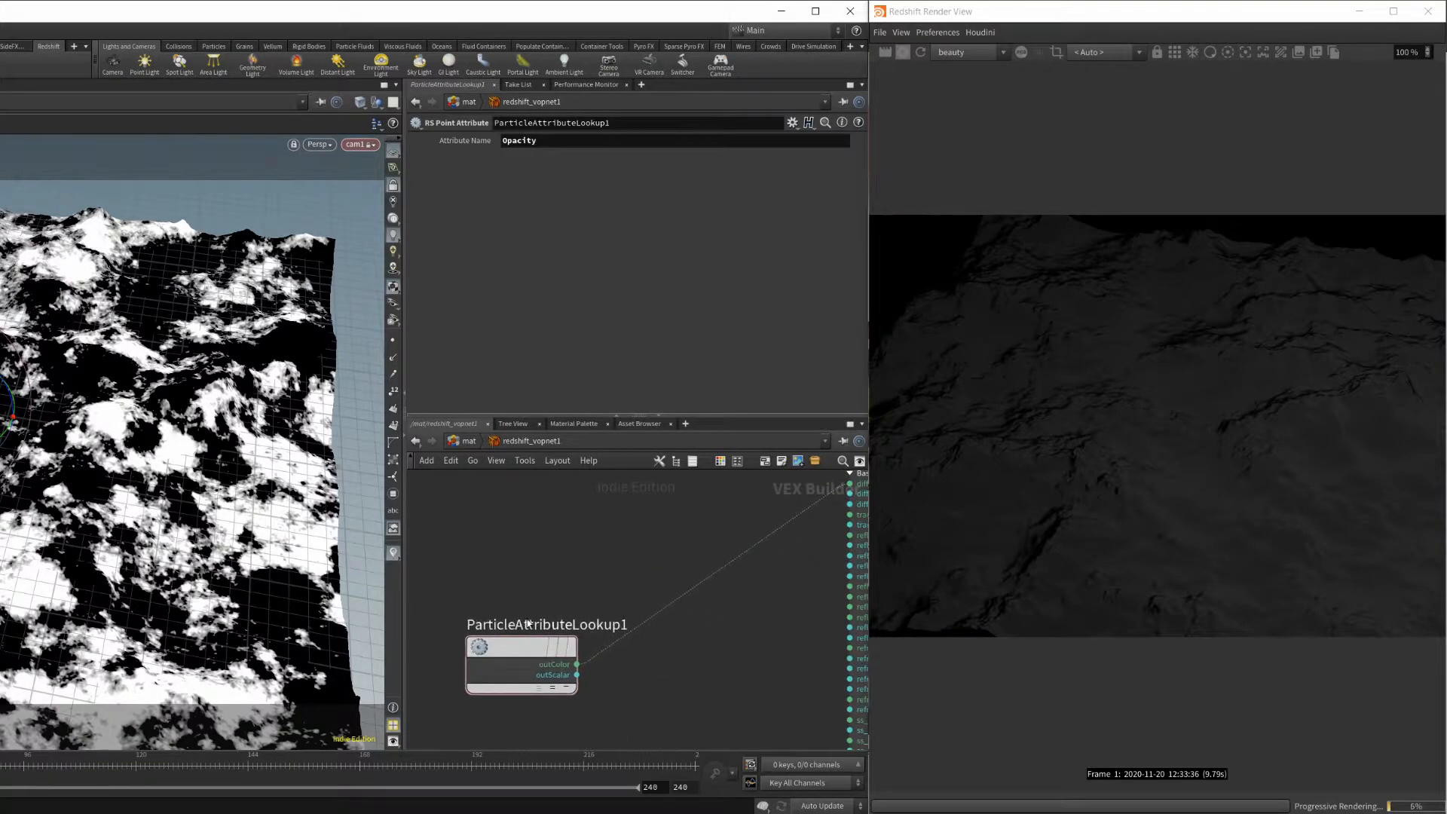
# Review the point attribute's name and examine Material1's diffuse and reflection settings.
pyautogui.click(560, 140)
pyautogui.click(516, 592)
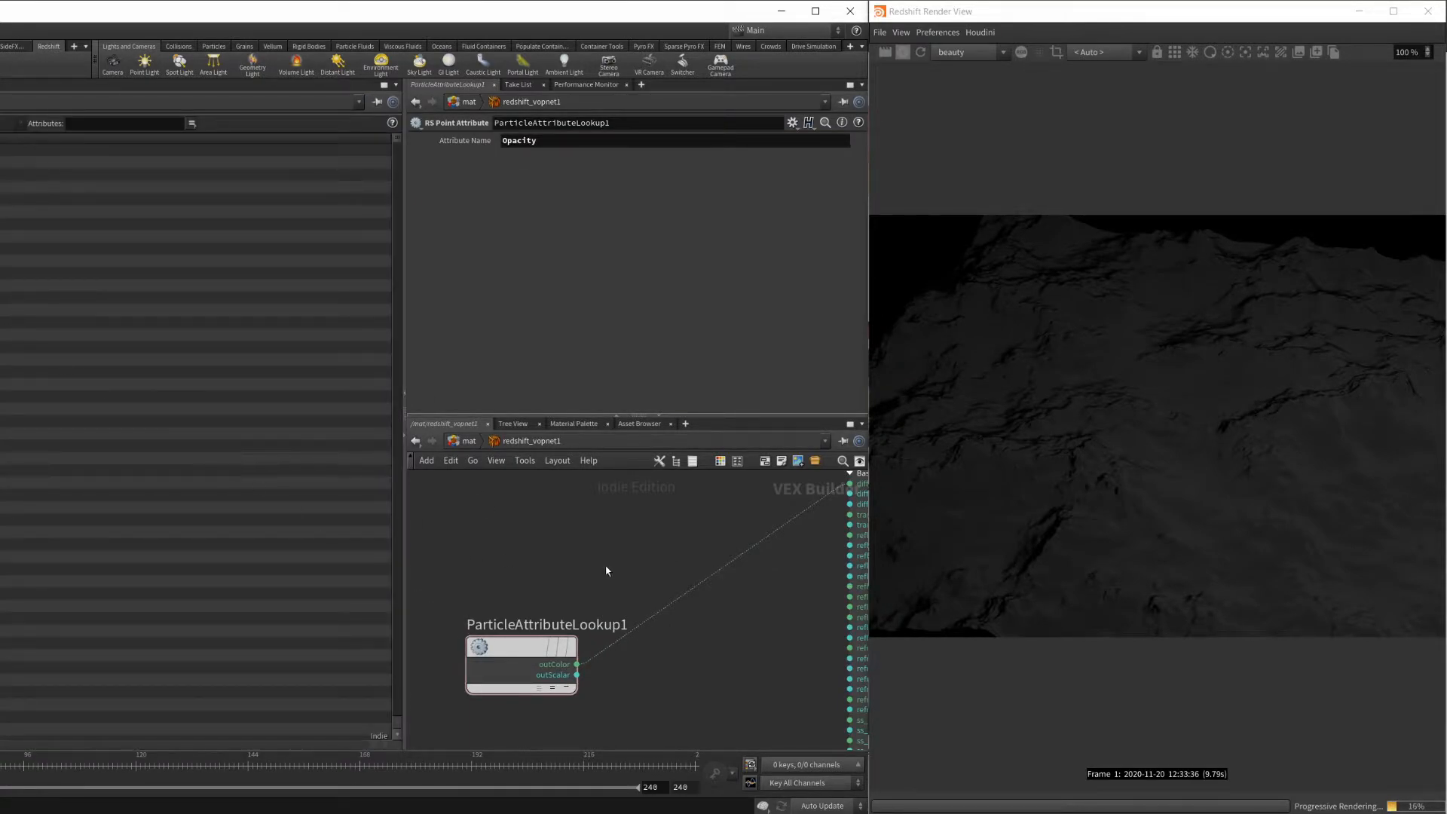
pyautogui.moveTo(752, 615); pyautogui.dragTo(548, 681, button='middle')
pyautogui.click(719, 525)
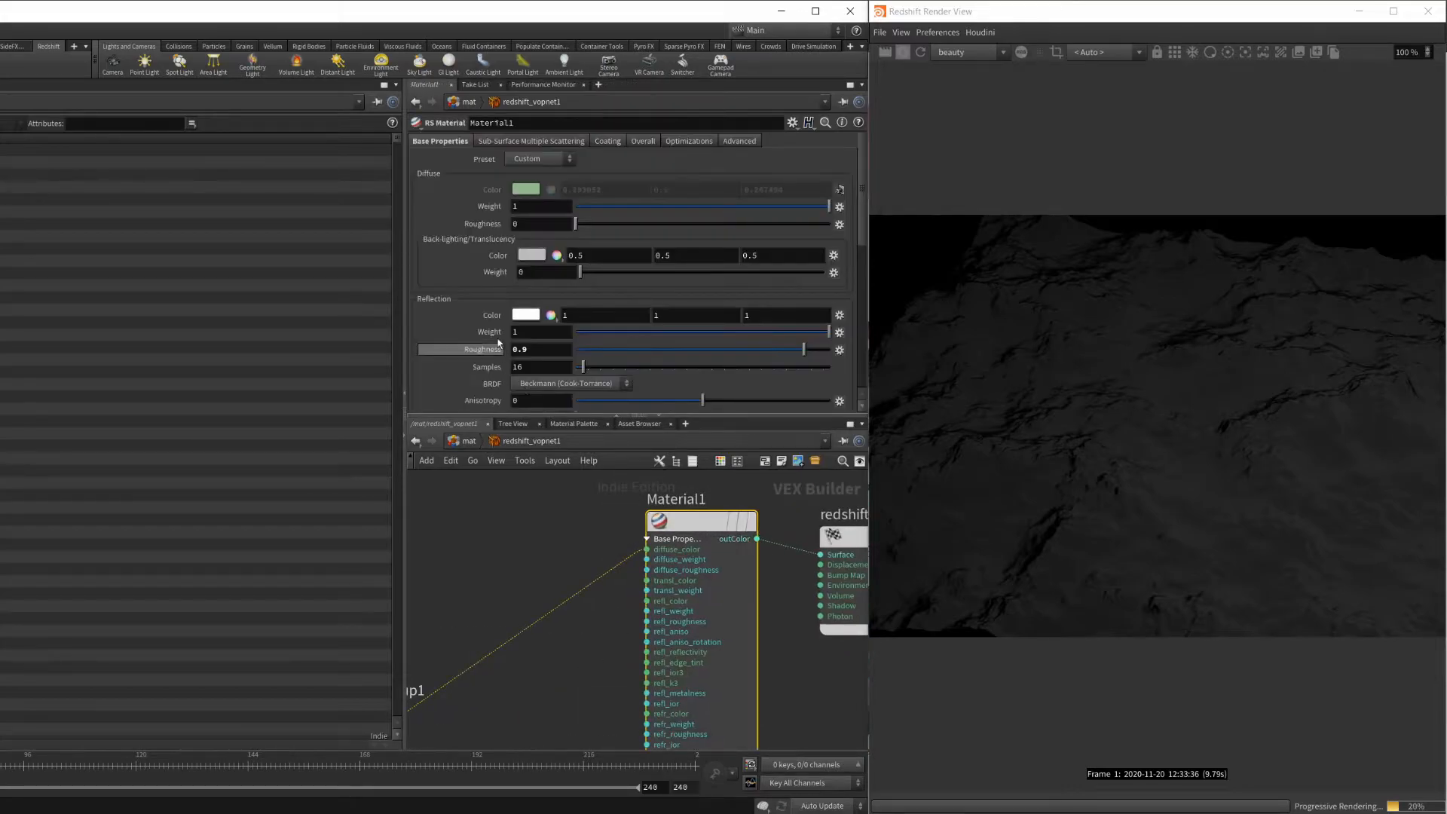
pyautogui.scroll(-1, 683, 309)
pyautogui.moveTo(495, 582); pyautogui.dragTo(606, 574, button='middle')
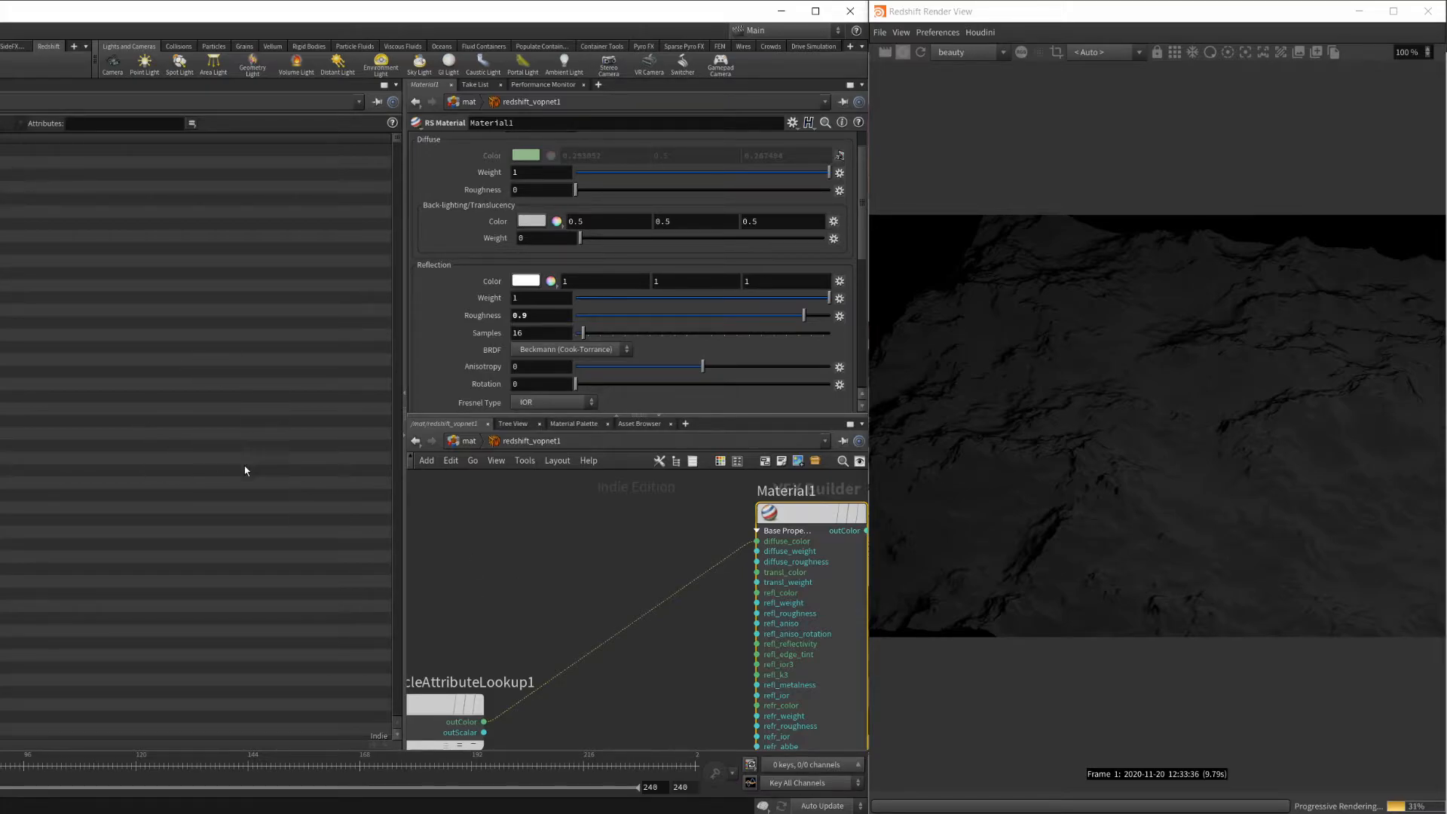
# Go into the geo1 object and examine the Opacity values of material1's points in the geometry spreadsheet.
pyautogui.click(469, 441)
pyautogui.click(470, 442)
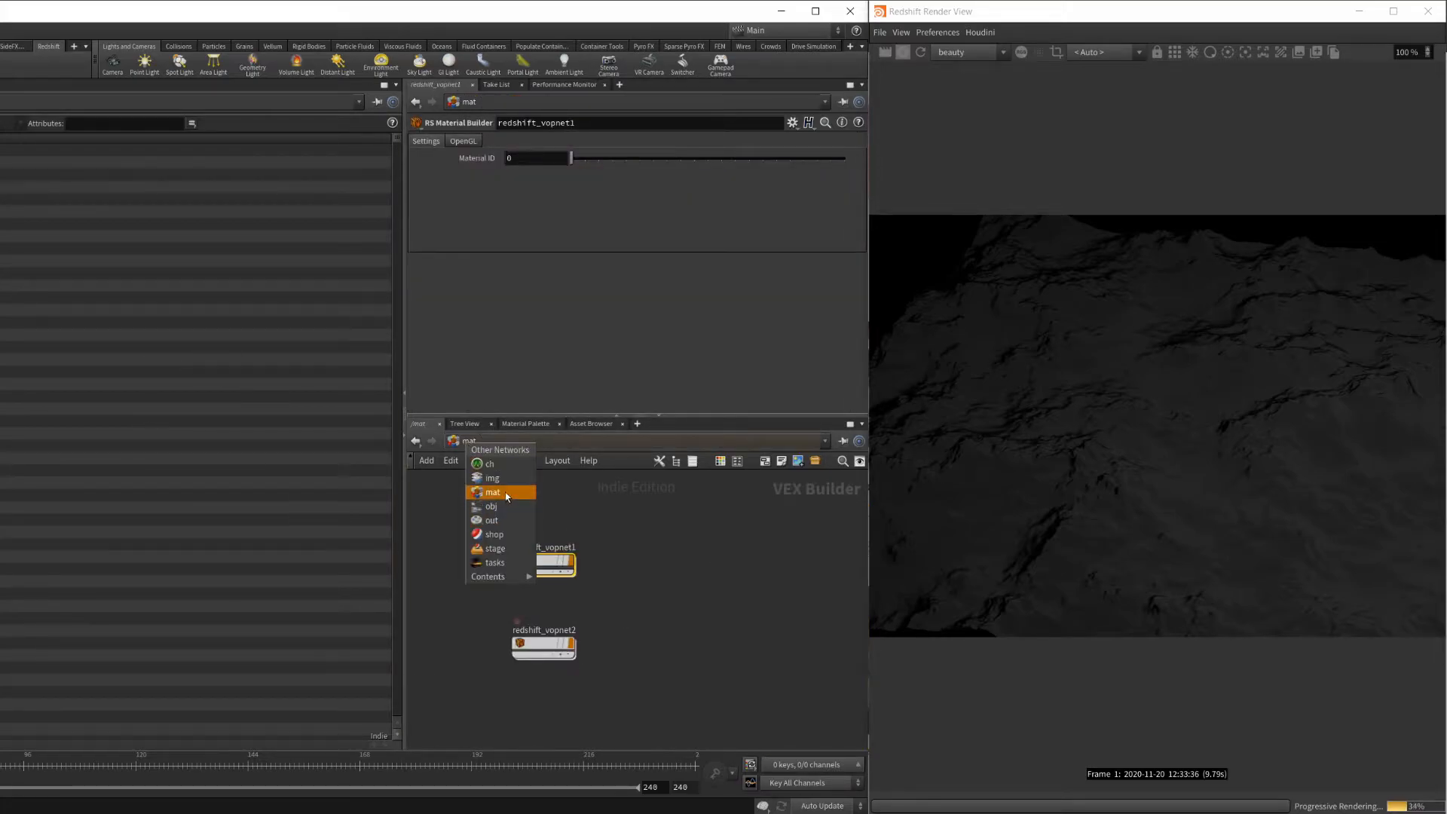
pyautogui.click(517, 513)
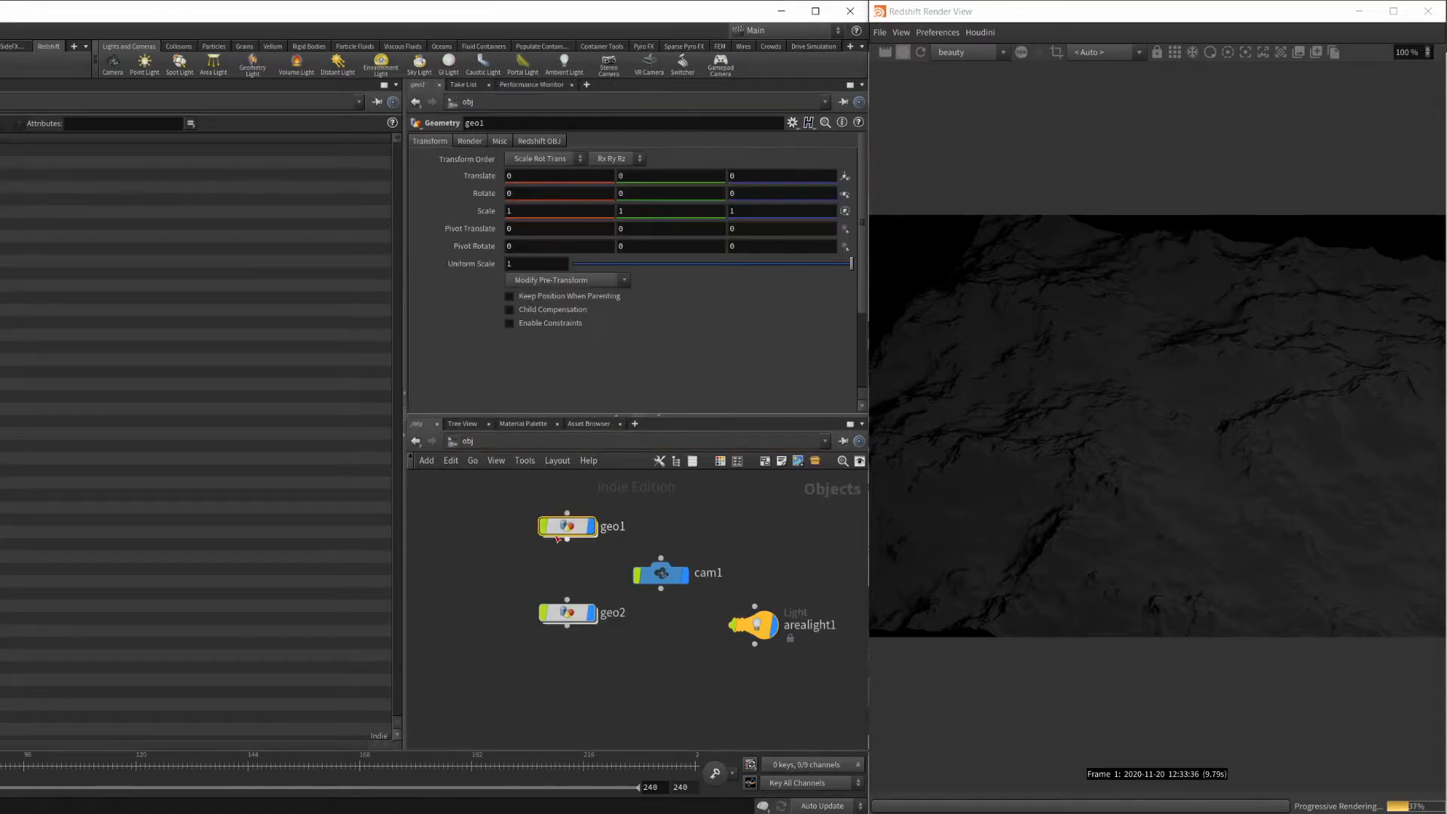
pyautogui.doubleClick(559, 534)
pyautogui.moveTo(647, 668); pyautogui.dragTo(683, 682, button='middle')
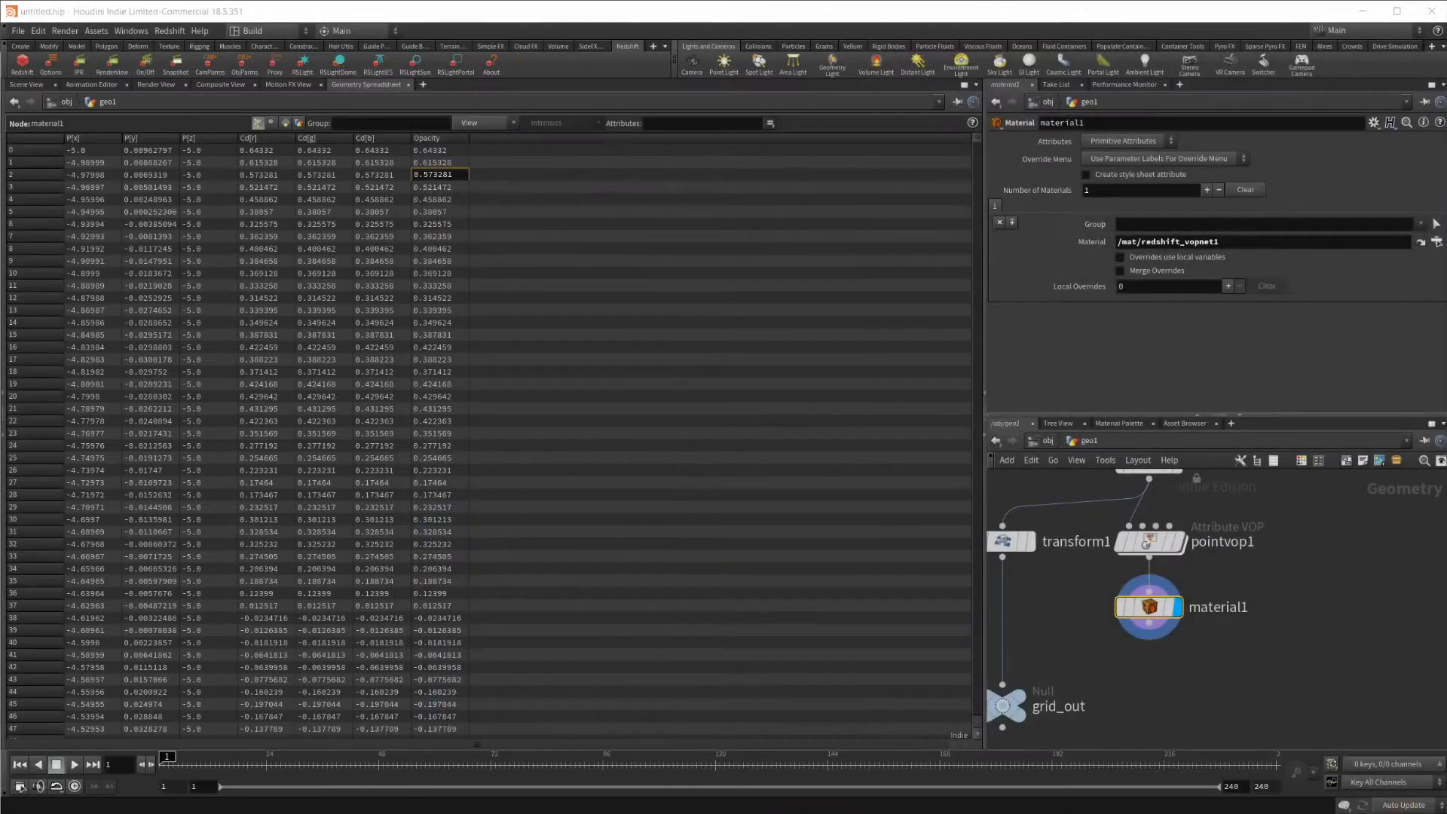
pyautogui.click(441, 152)
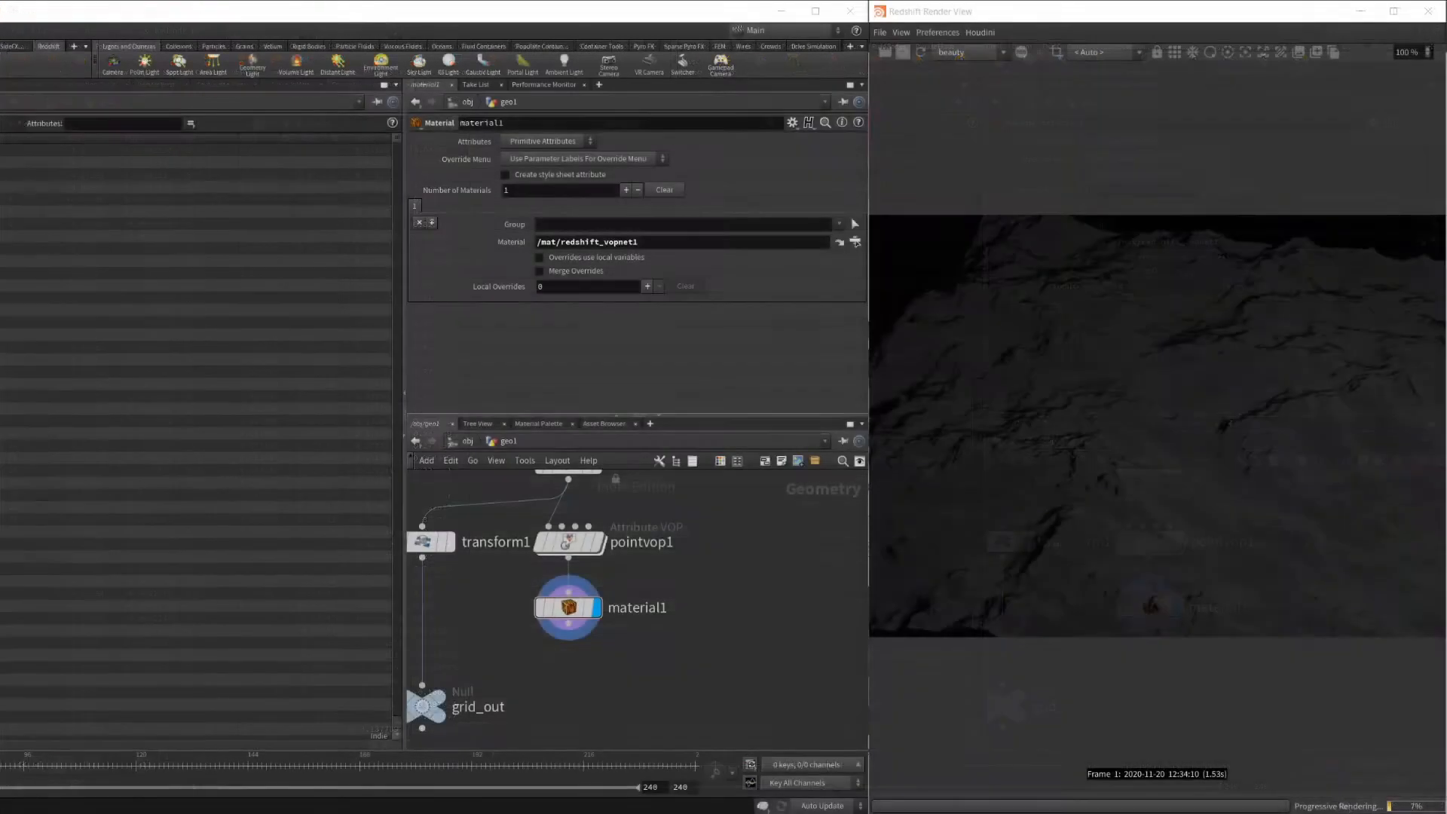
# Restart the Redshift render and go into the redshift_vopnet1 material in the mat network.
pyautogui.click(915, 58)
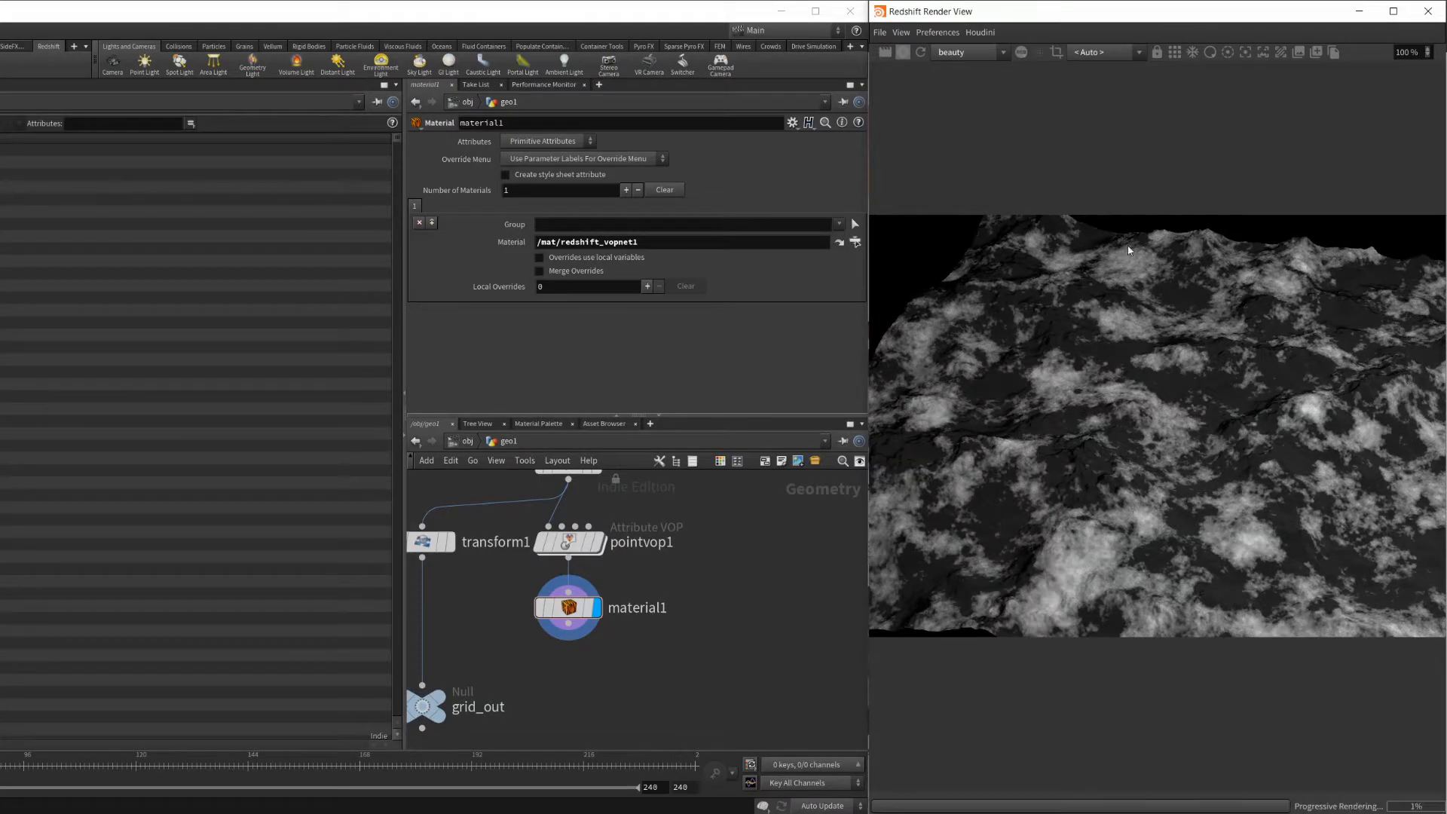
pyautogui.click(468, 441)
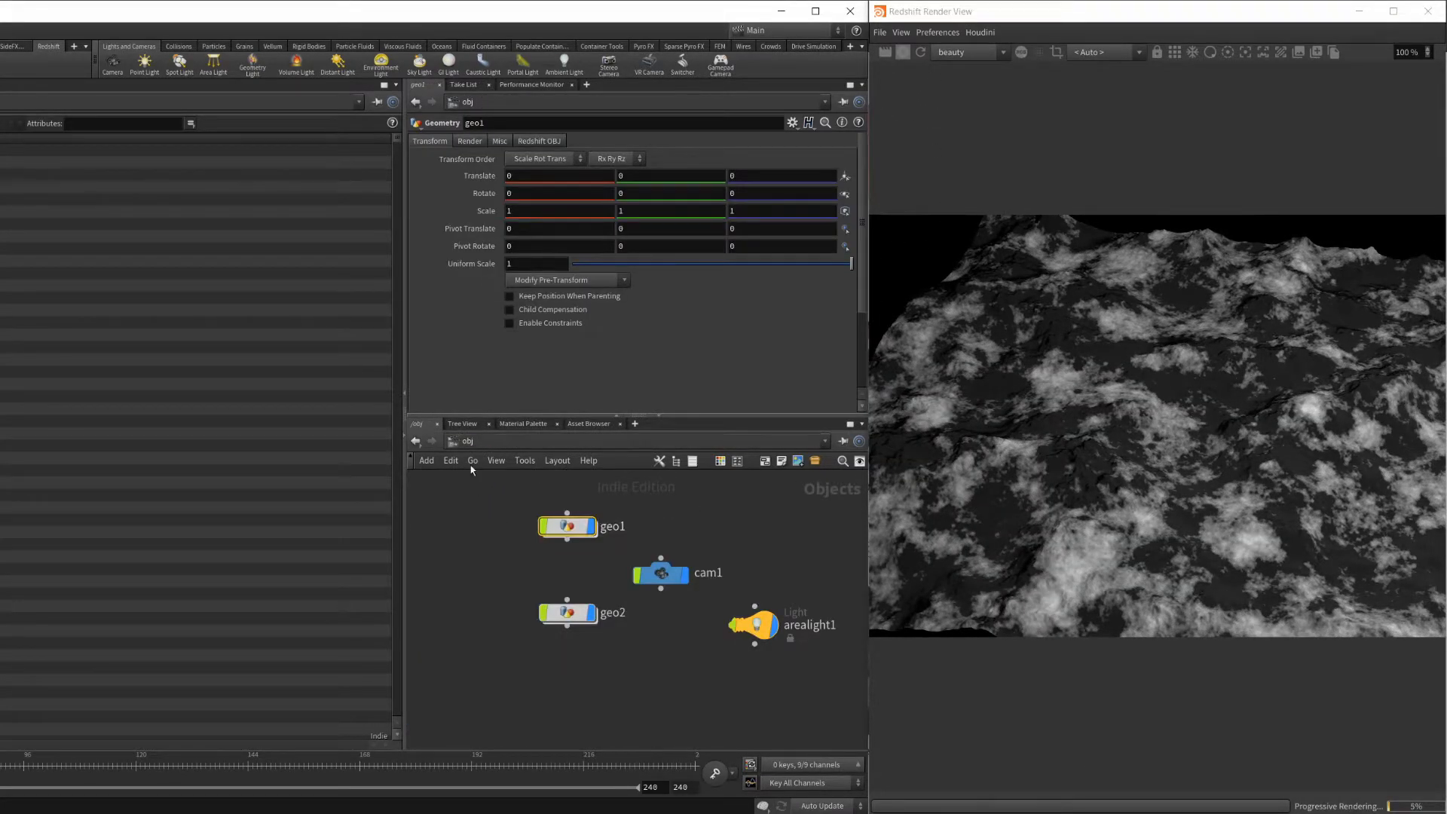
pyautogui.click(469, 442)
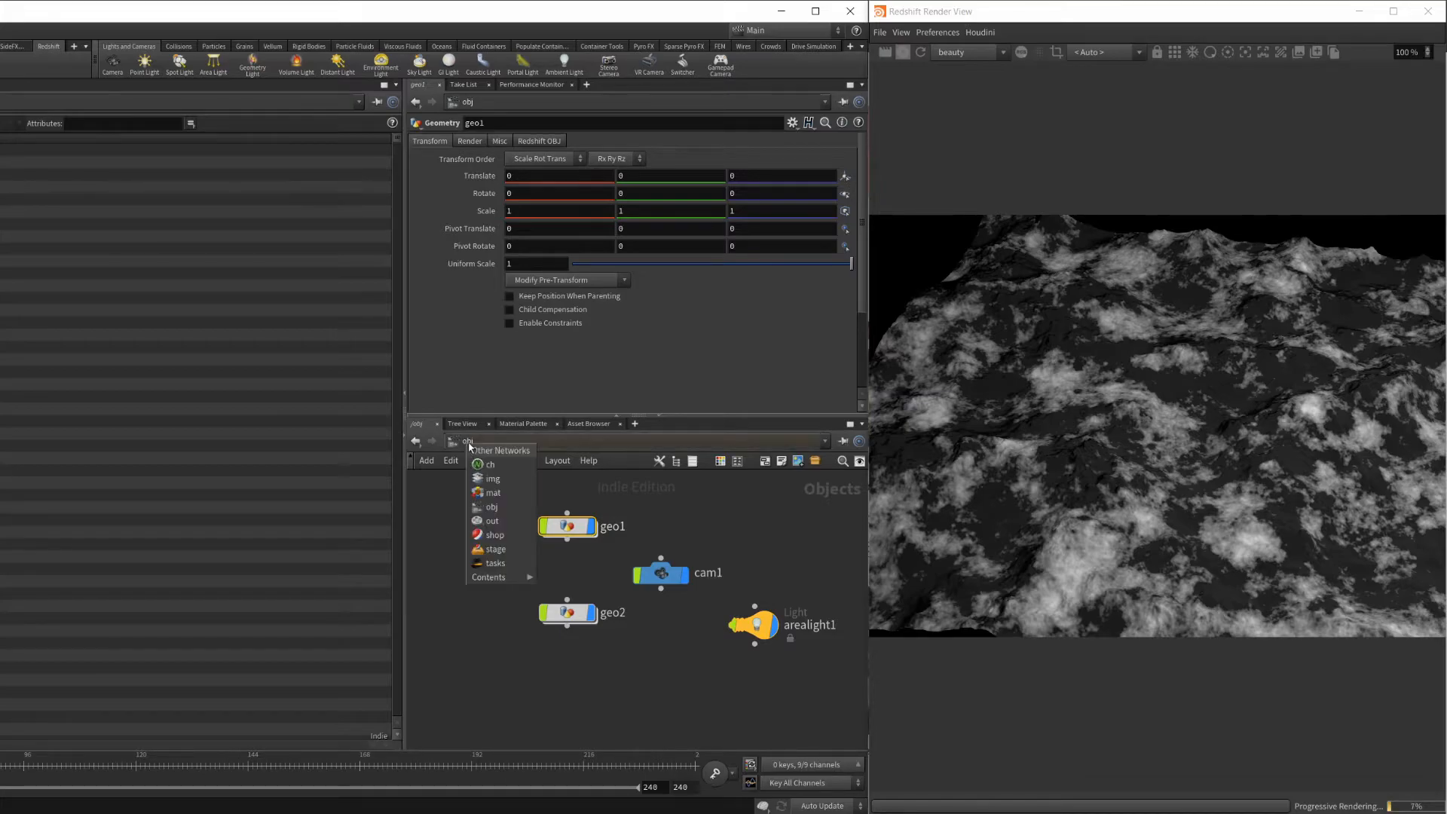
pyautogui.click(501, 499)
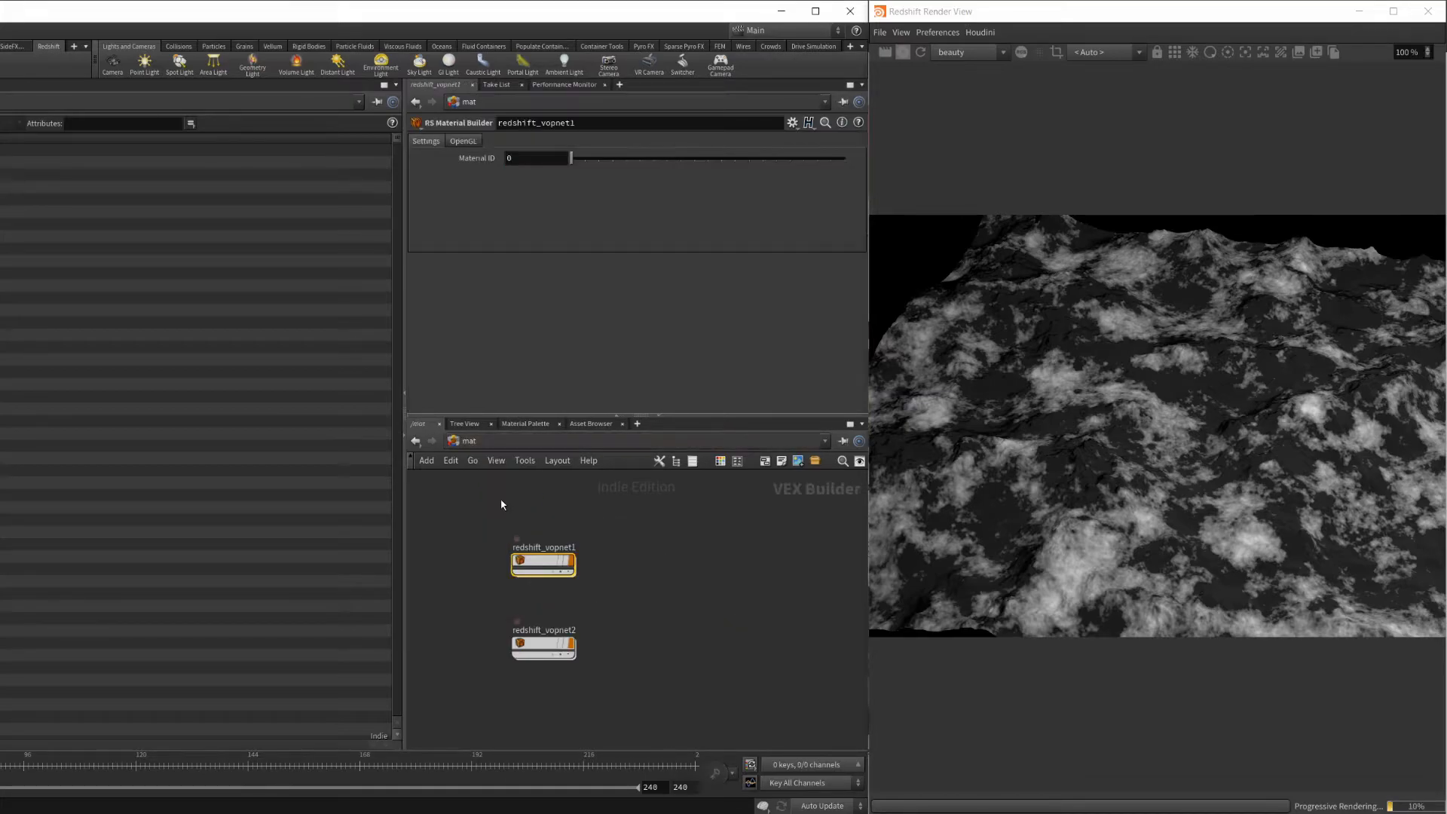
pyautogui.doubleClick(539, 560)
pyautogui.scroll(-1, 660, 532)
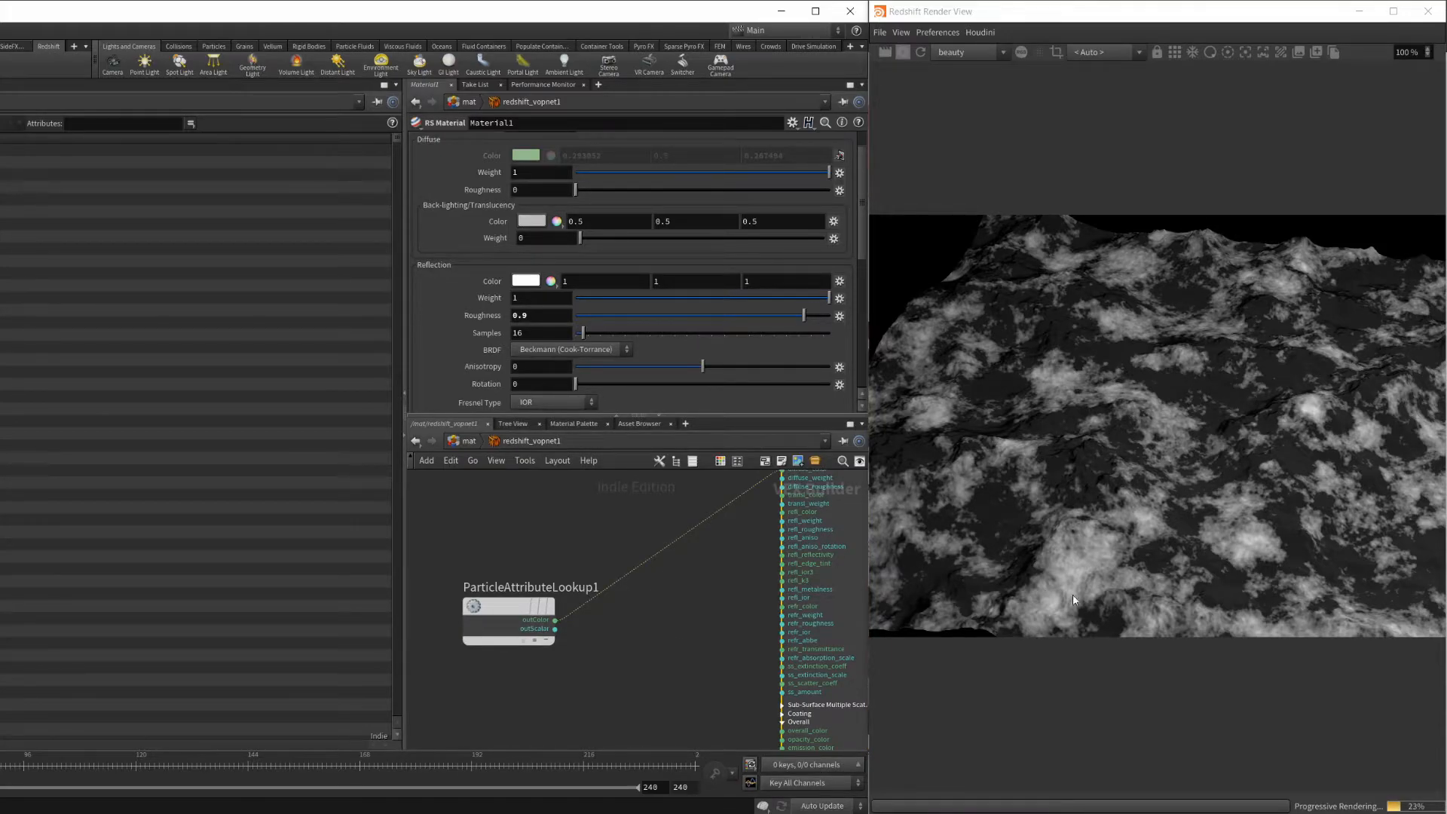
# Cut the wire between the RS Point Attribute node and Material1's diffuse_color input.
pyautogui.moveTo(743, 593); pyautogui.dragTo(676, 605, button='middle')
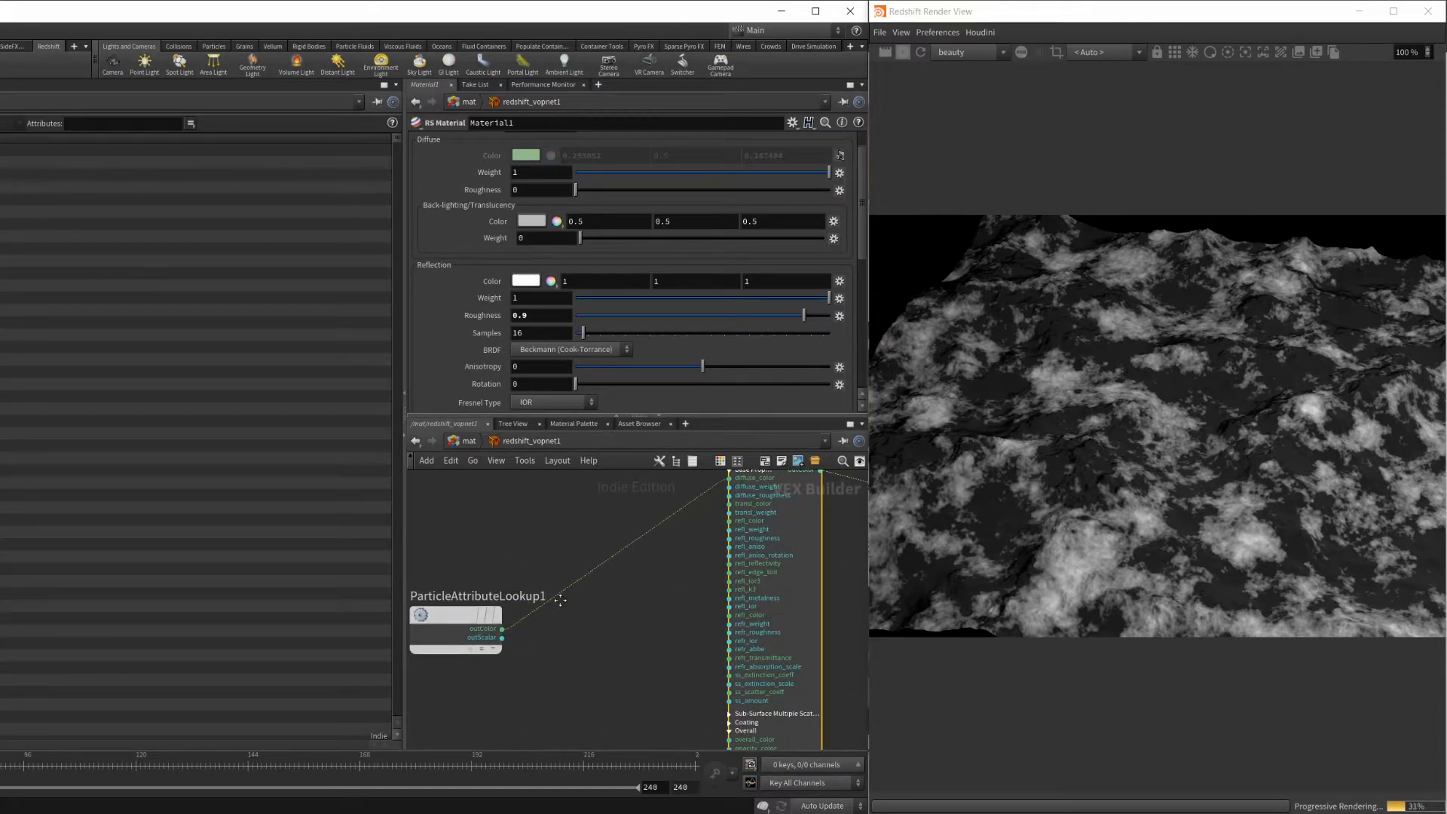
pyautogui.moveTo(564, 595); pyautogui.dragTo(546, 631, button='middle')
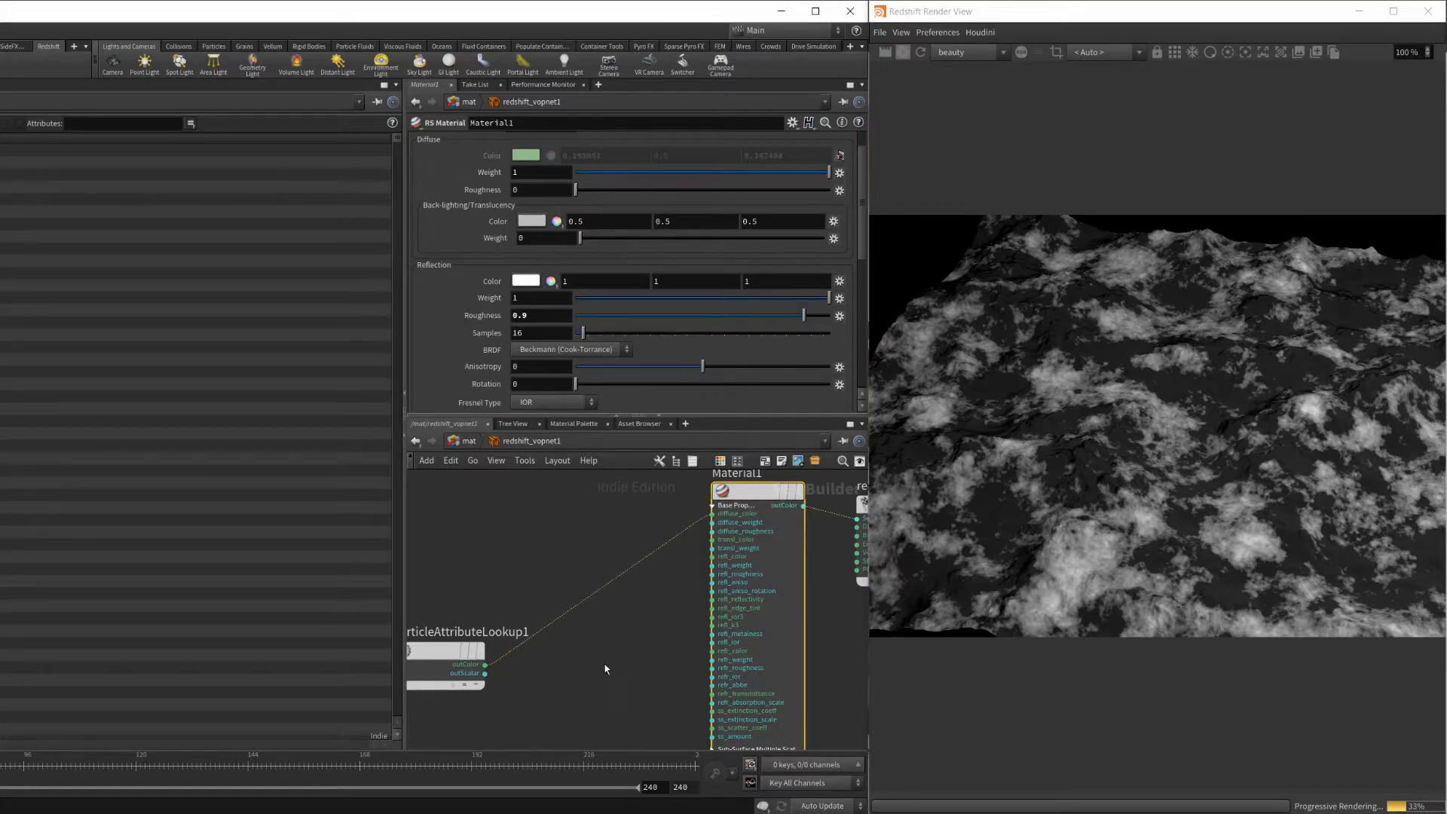
pyautogui.press('y')
pyautogui.moveTo(567, 558); pyautogui.dragTo(598, 644)
# Connect the point attribute node's outColor output to Material1's opacity_color input and move the node slightly closer to that input.
pyautogui.moveTo(599, 705); pyautogui.dragTo(571, 604, button='middle')
pyautogui.scroll(-3, 655, 611)
pyautogui.moveTo(541, 565); pyautogui.dragTo(559, 681)
pyautogui.scroll(4, 623, 634)
pyautogui.moveTo(605, 670); pyautogui.dragTo(601, 607, button='middle')
pyautogui.moveTo(526, 668); pyautogui.dragTo(752, 578)
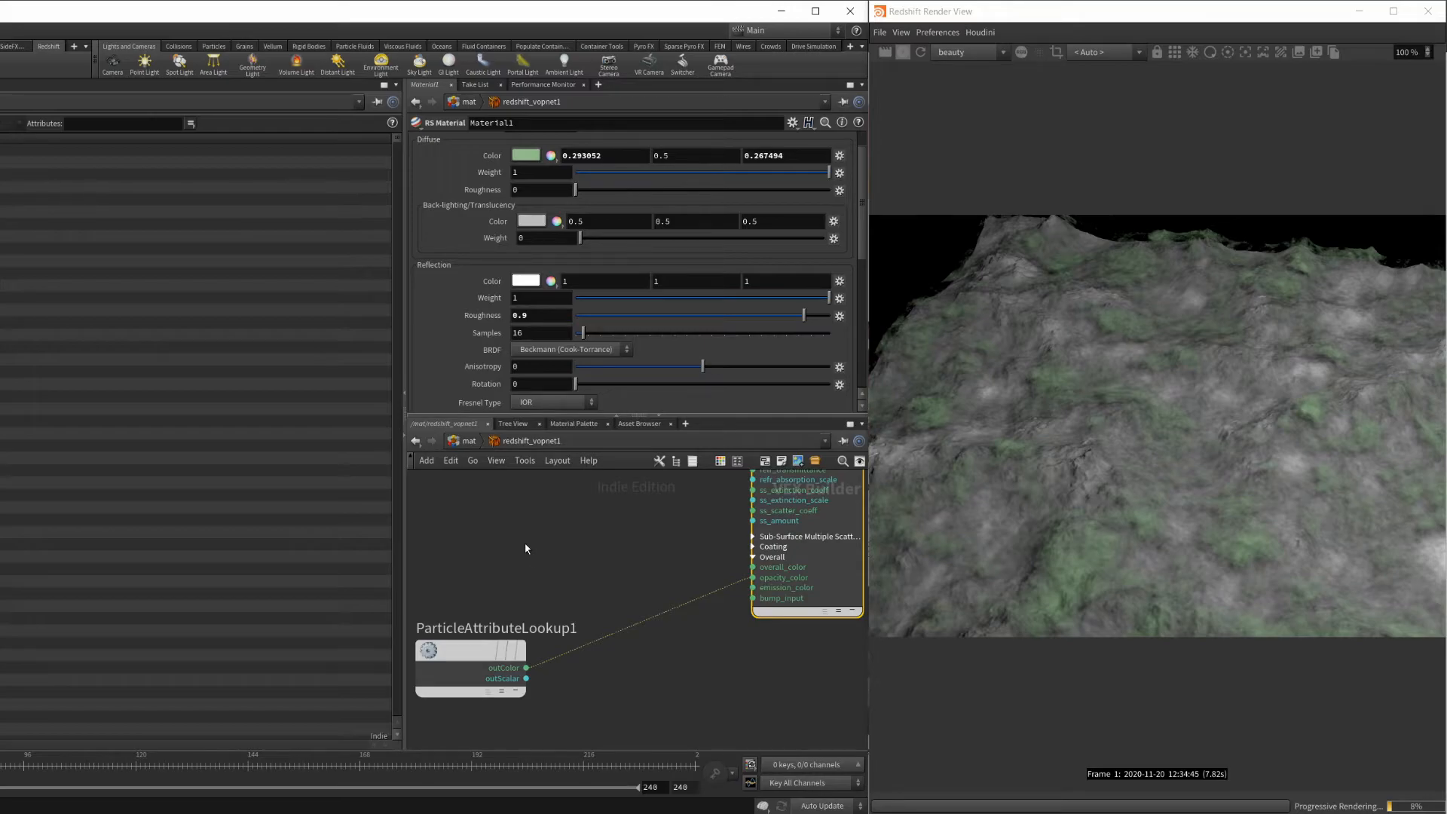
pyautogui.scroll(-3, 543, 549)
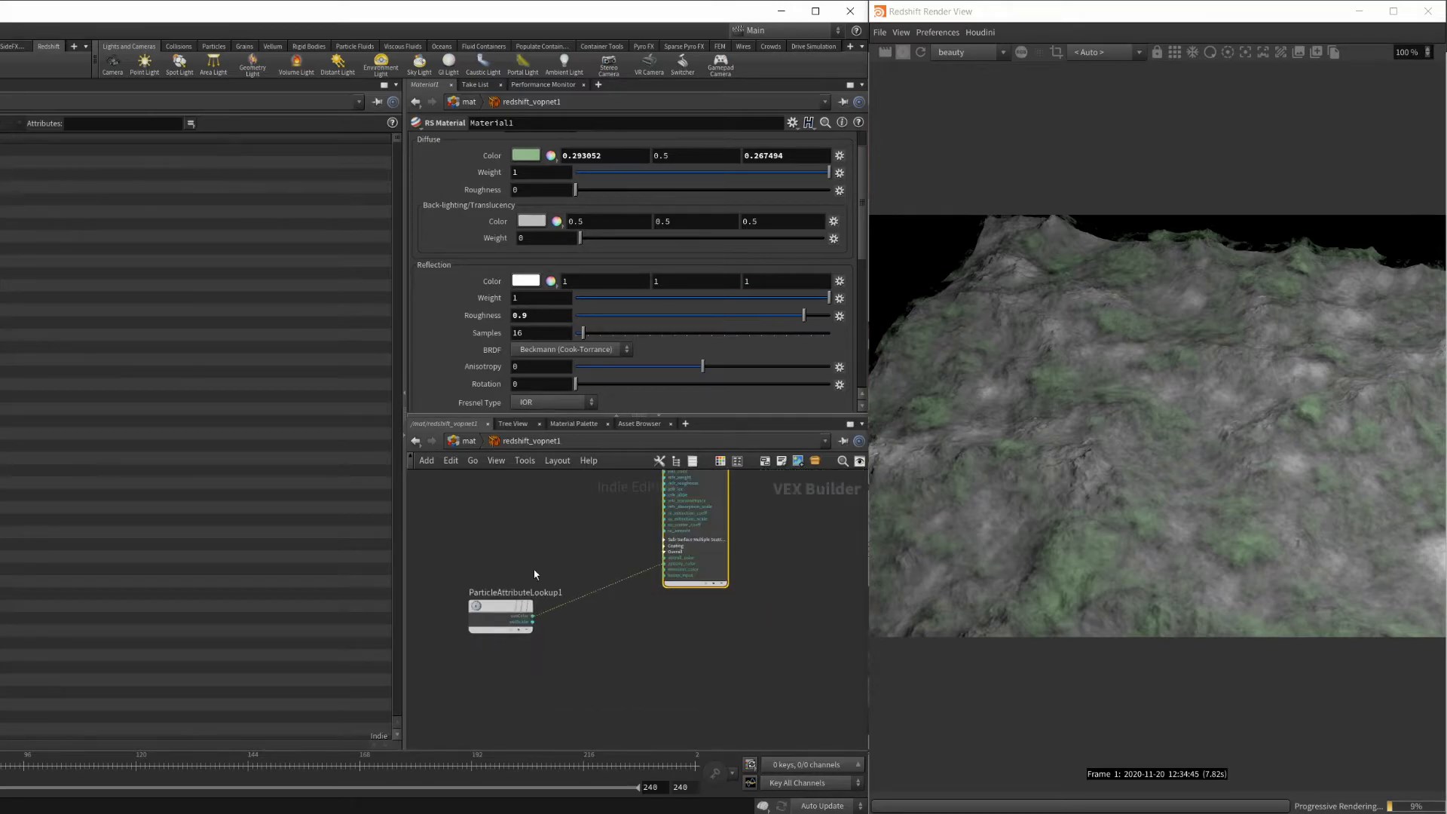
pyautogui.moveTo(507, 618); pyautogui.dragTo(521, 586)
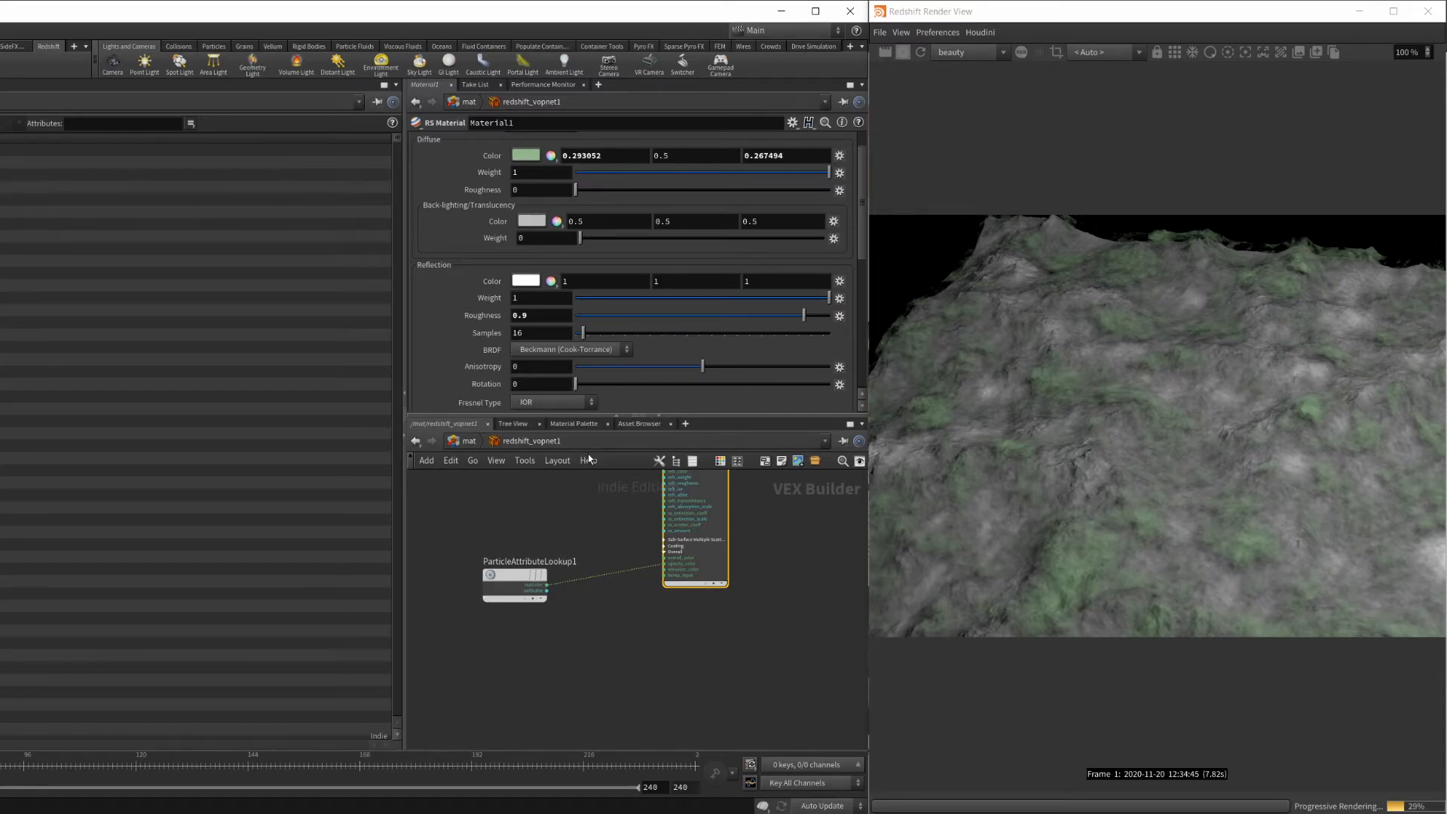
# Check the attribute name set on the RS Point Attribute node.
pyautogui.scroll(3, 540, 564)
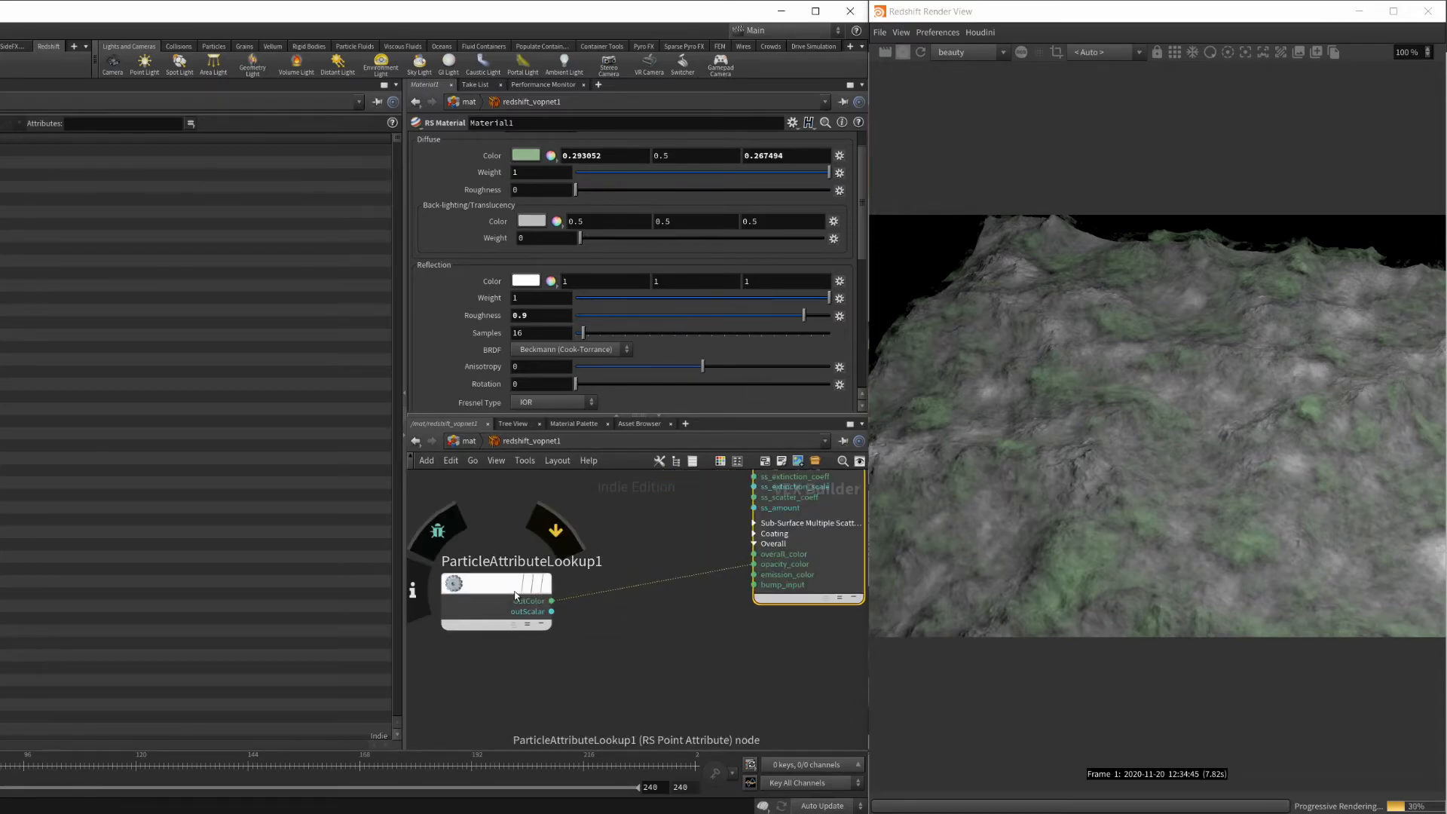
pyautogui.click(490, 591)
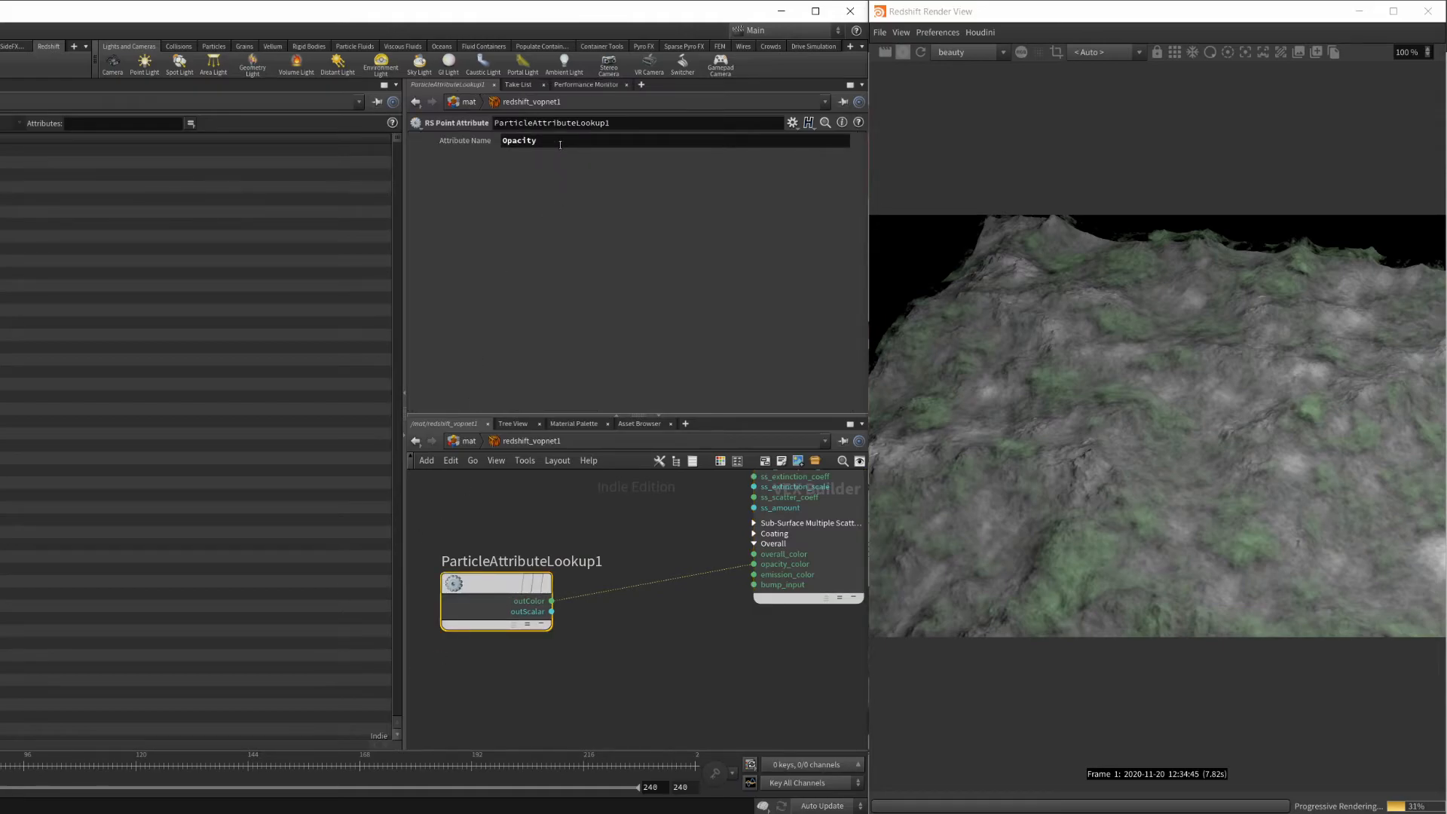
pyautogui.moveTo(560, 144); pyautogui.dragTo(481, 144)
pyautogui.click(572, 531)
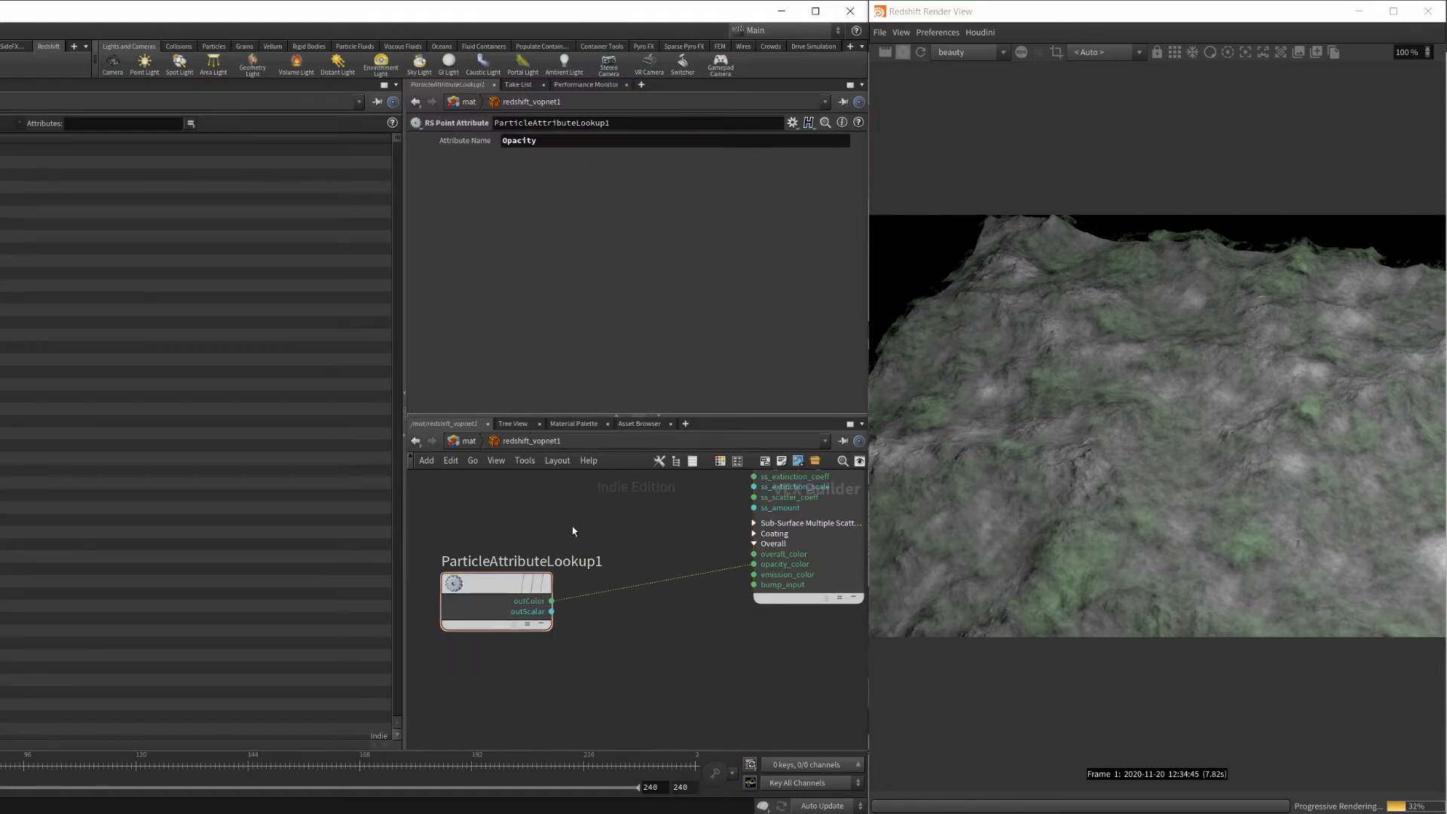